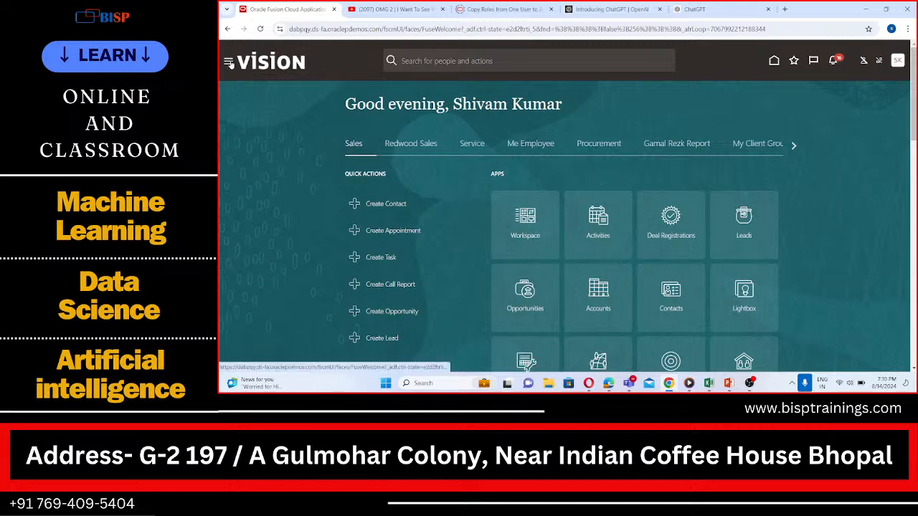
- Open the Payables invoices work area and start creating a new invoice
click(228, 62)
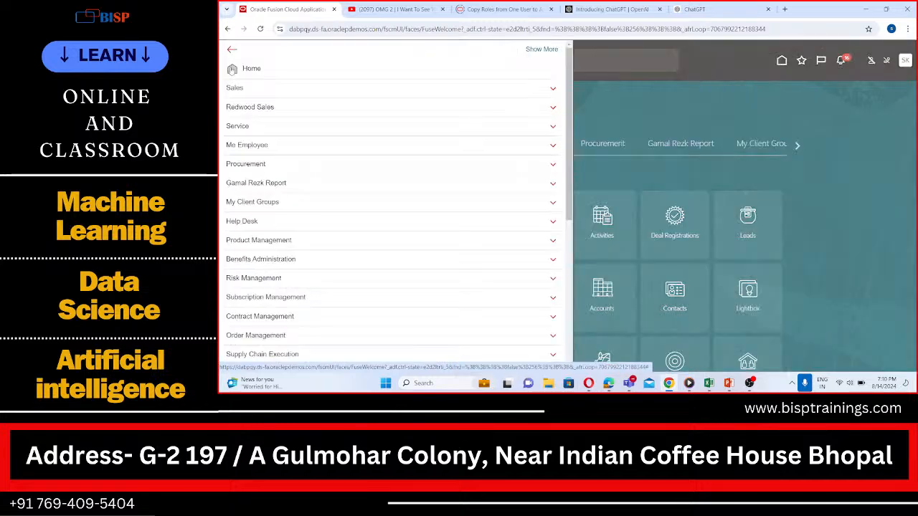
key(XF86AudioRaiseVolume)
key(XF86AudioRaiseVolume)
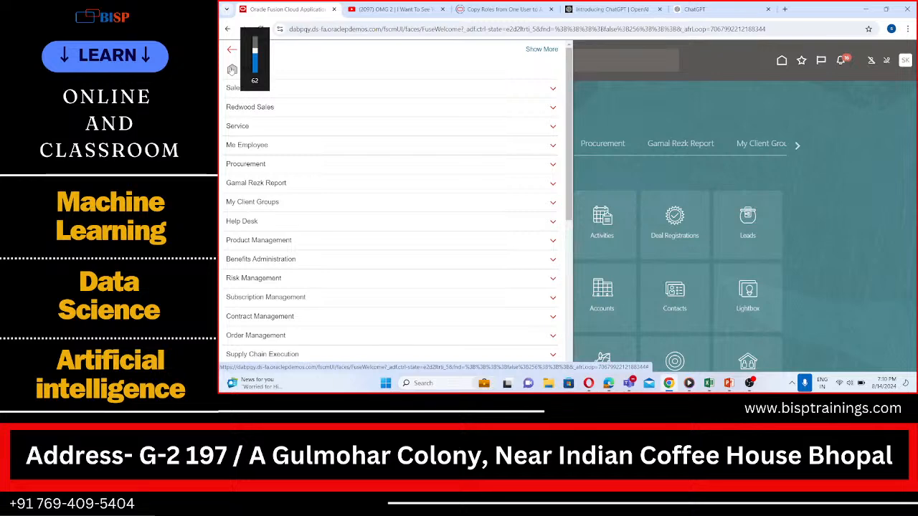
scroll(242, 187, down, 2)
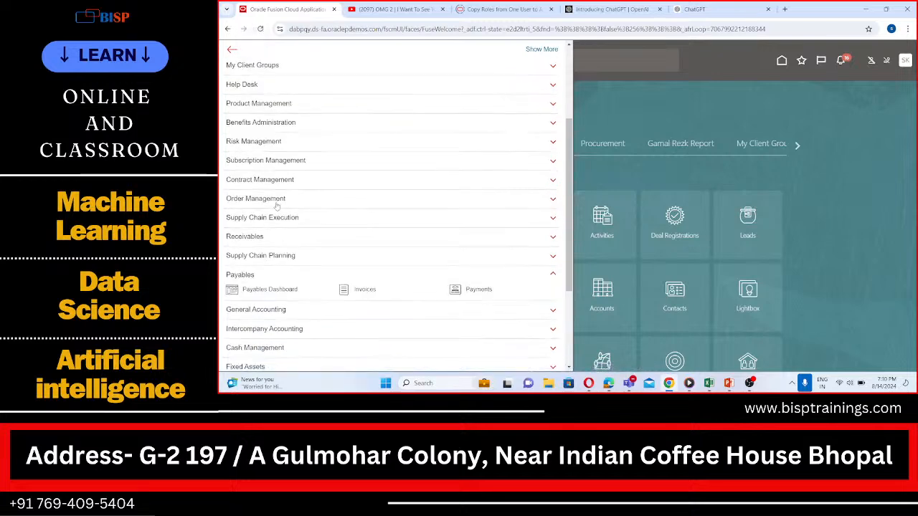
click(363, 288)
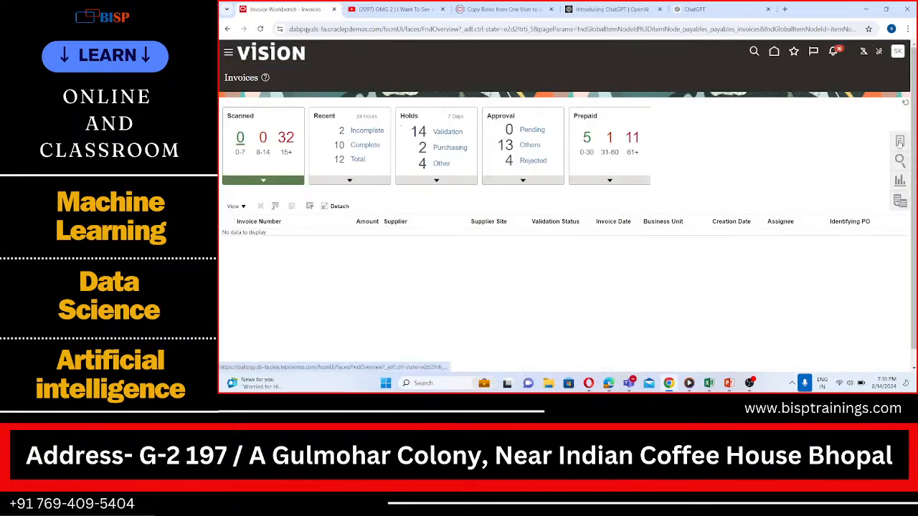
click(899, 143)
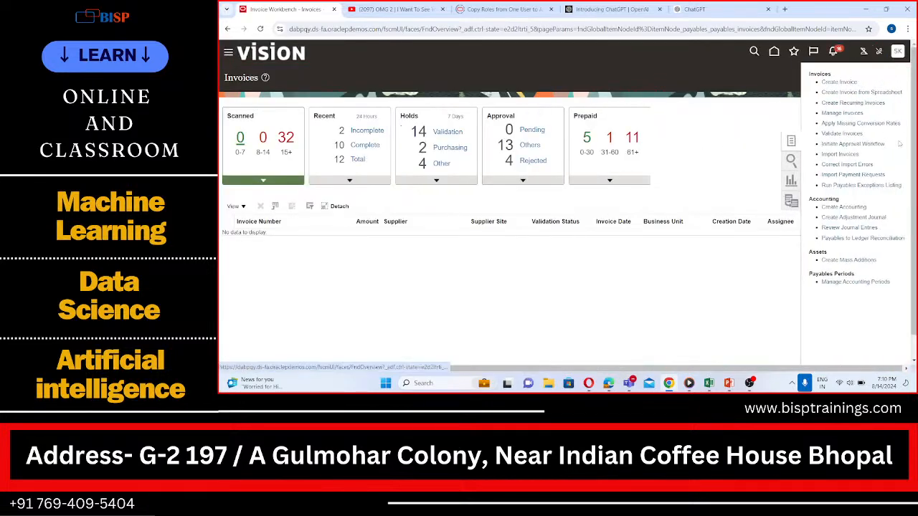
click(836, 82)
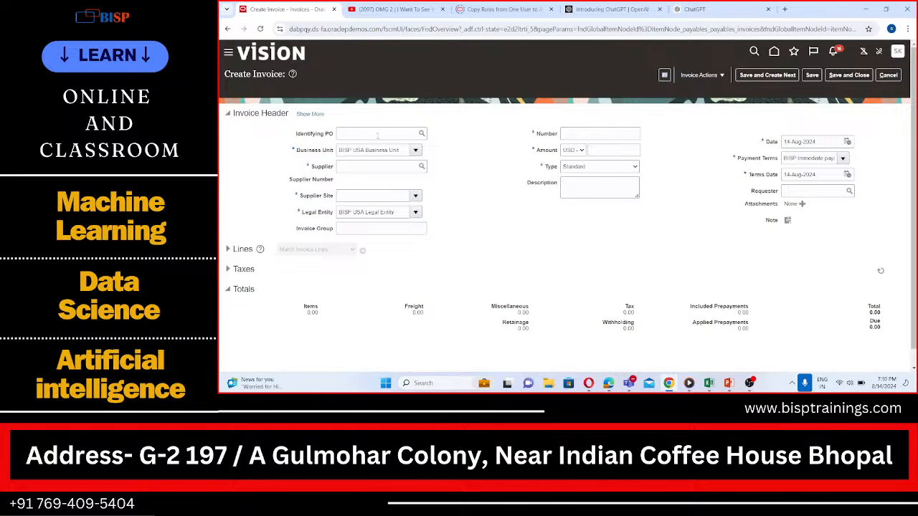
- Fill in the invoice header with supplier BISP Supplier 1, invoice number 7777 and a USD amount of 1000, keeping the payment terms
click(389, 166)
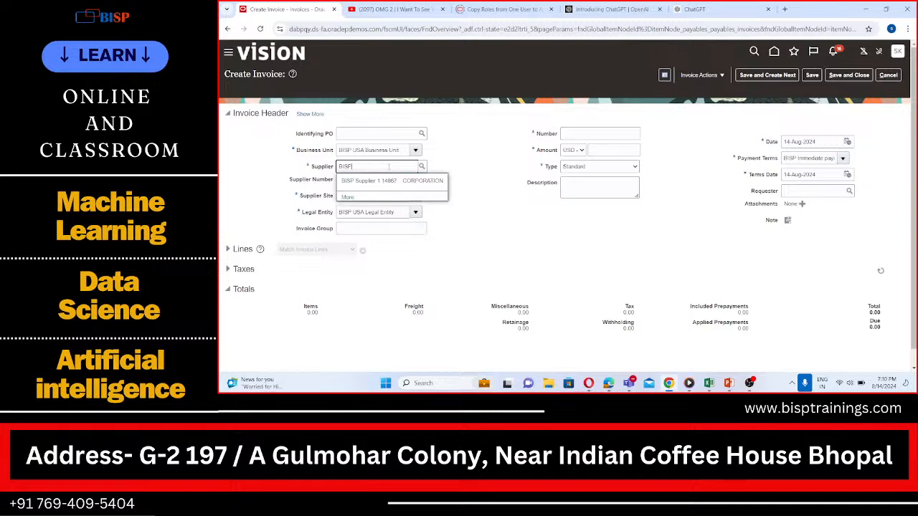
click(389, 180)
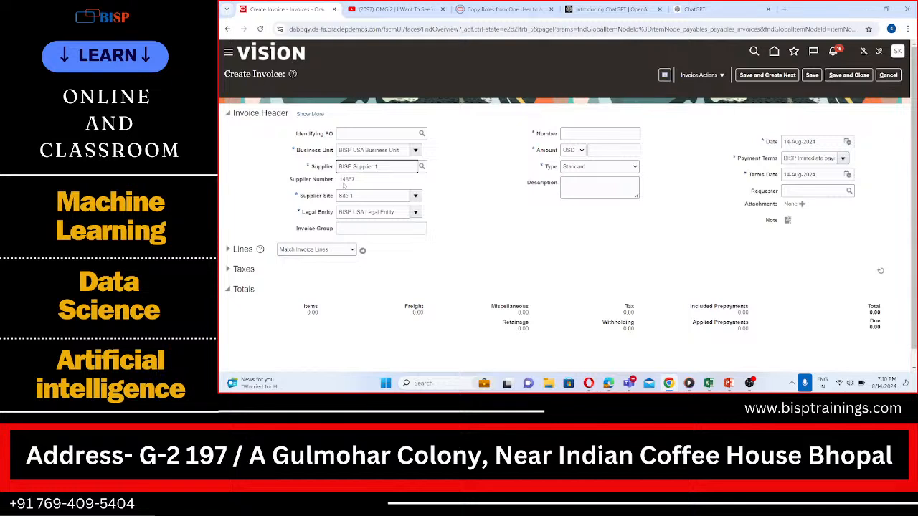
click(584, 136)
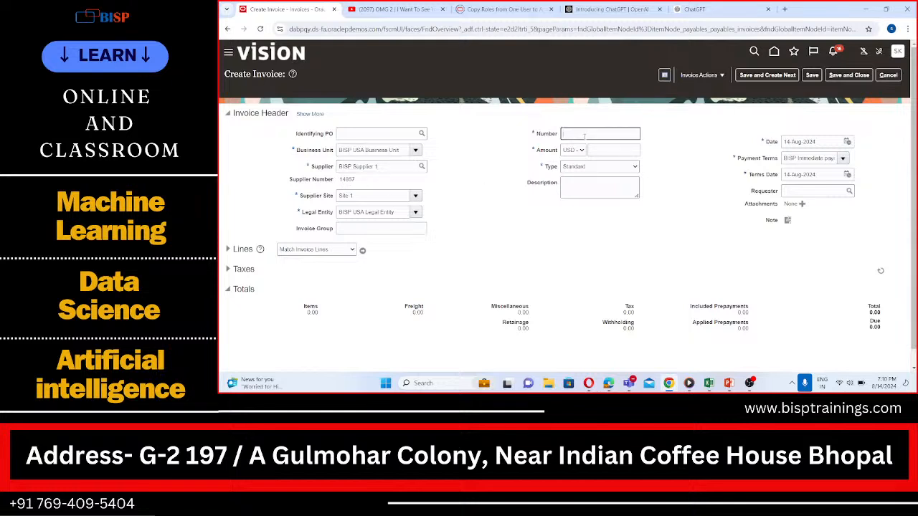
text(7777)
click(605, 152)
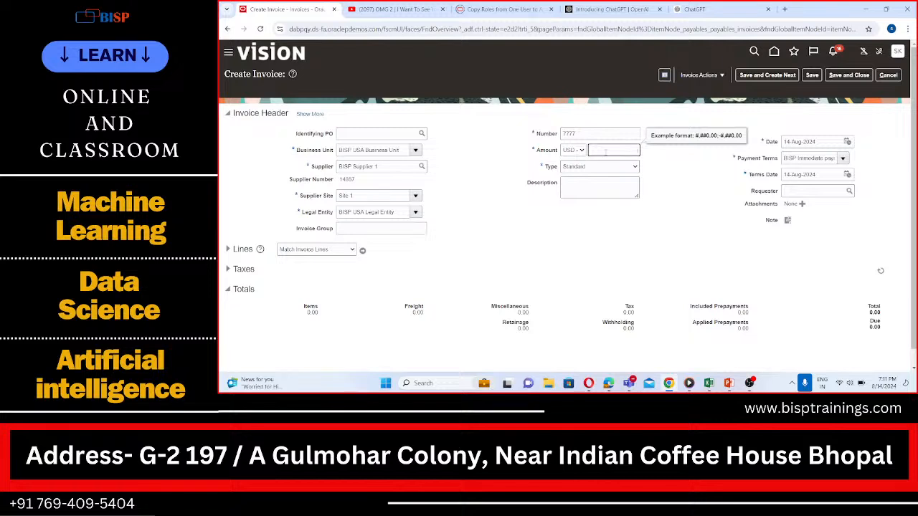
text(1000)
click(592, 231)
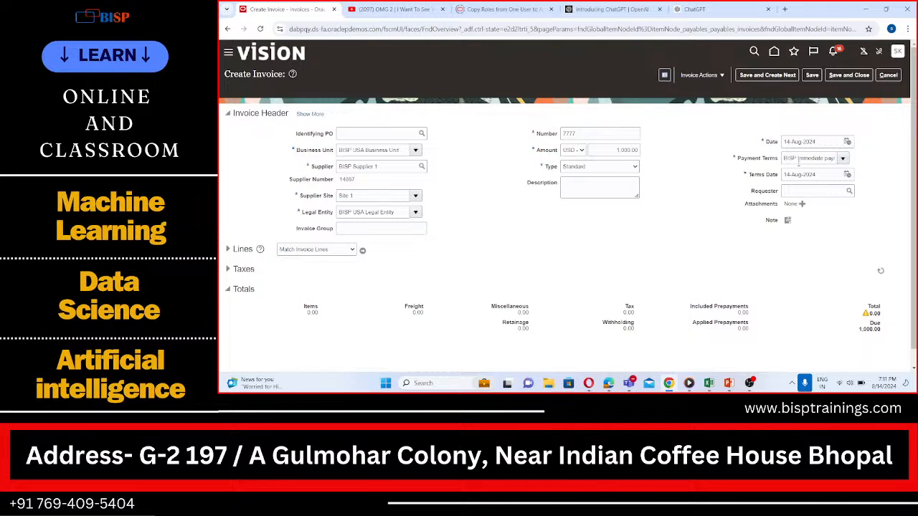
click(841, 158)
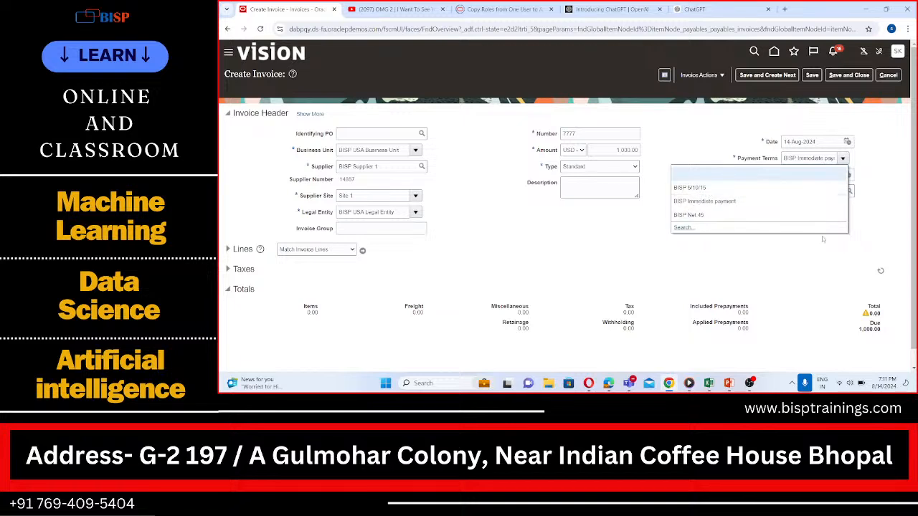
click(831, 255)
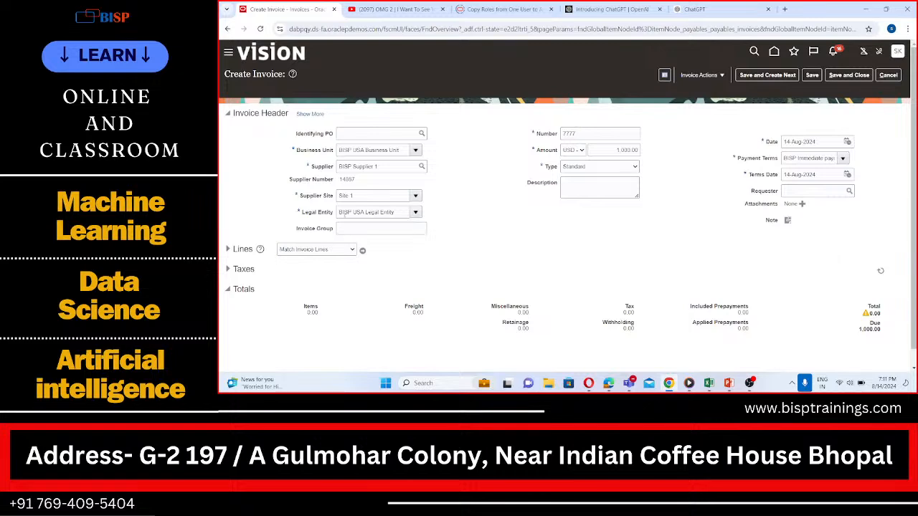
- Expand the invoice lines and give line 1 an amount of 1000 with the distribution set Rent
scroll(516, 248, down, 1)
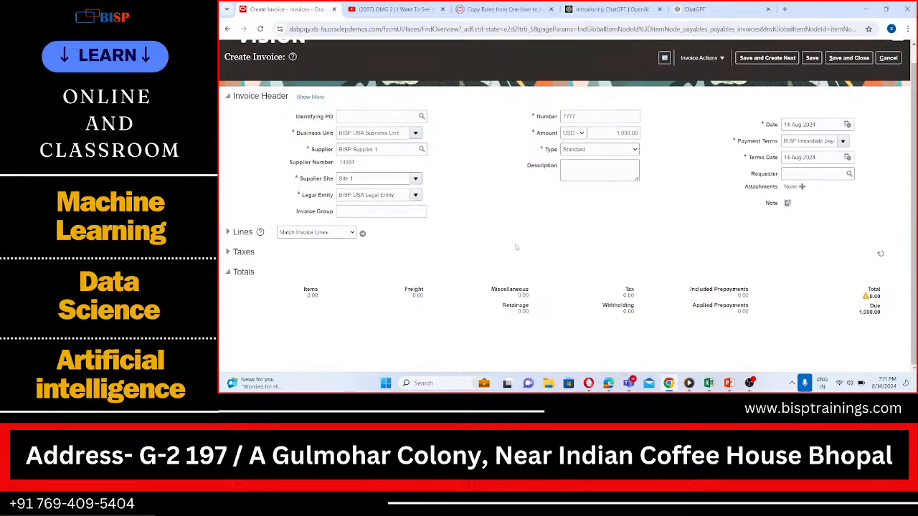
click(228, 234)
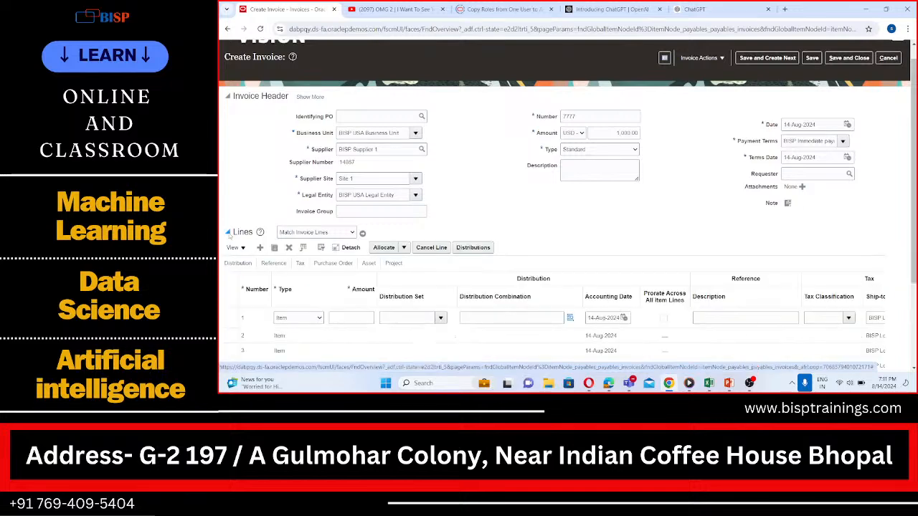
scroll(351, 293, down, 1)
click(356, 272)
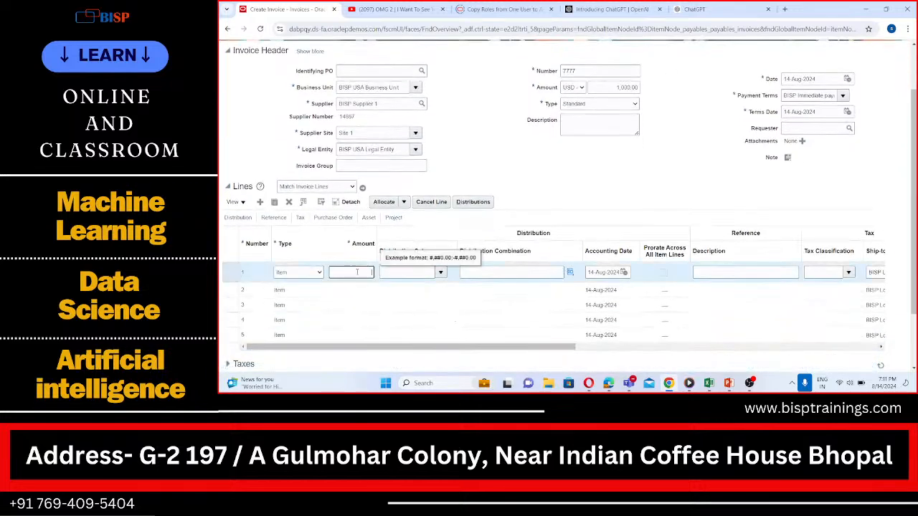
text(1000)
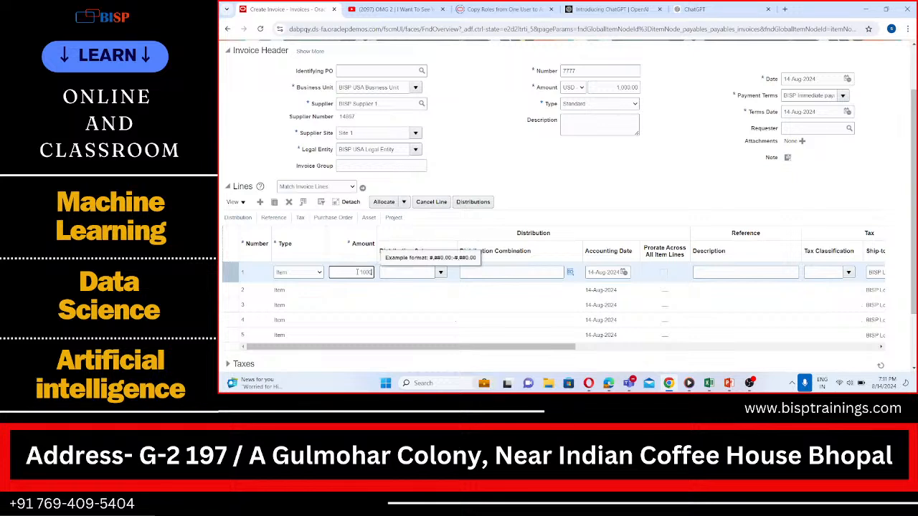
click(390, 272)
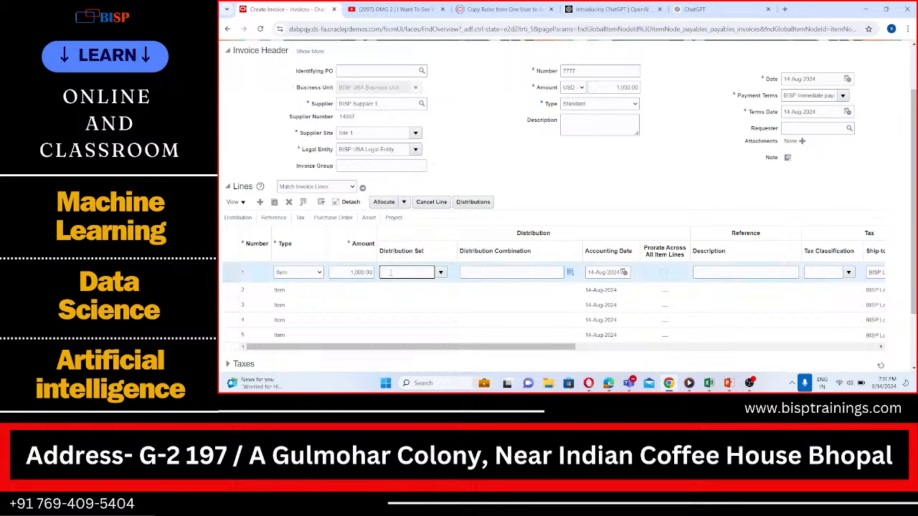
text(Hent)
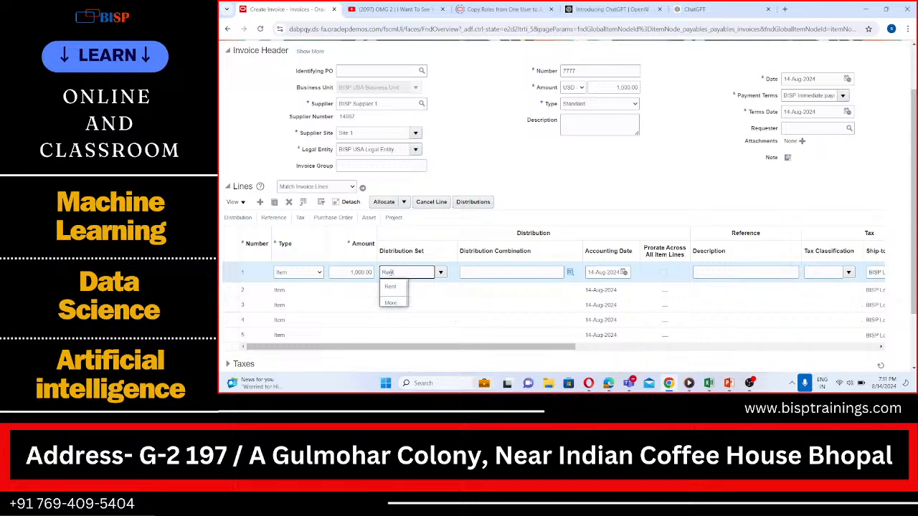
click(391, 286)
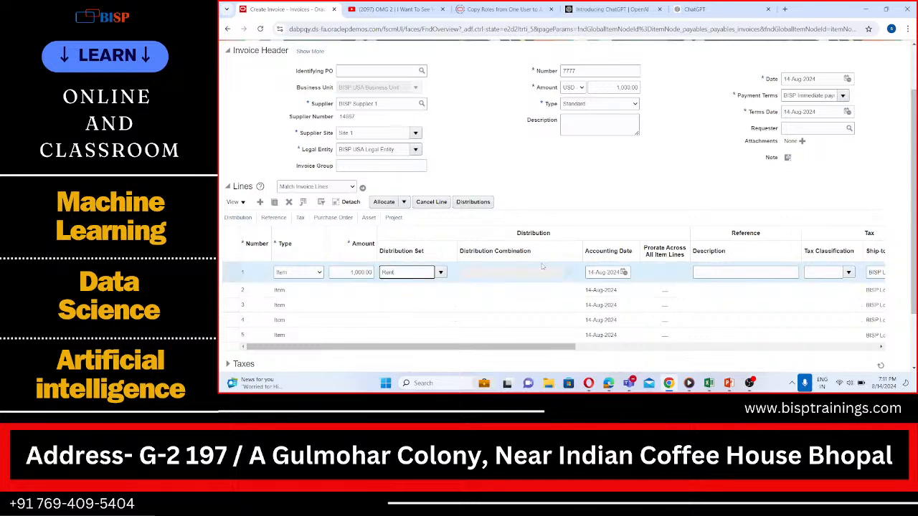
- Validate the invoice
scroll(524, 233, up, 2)
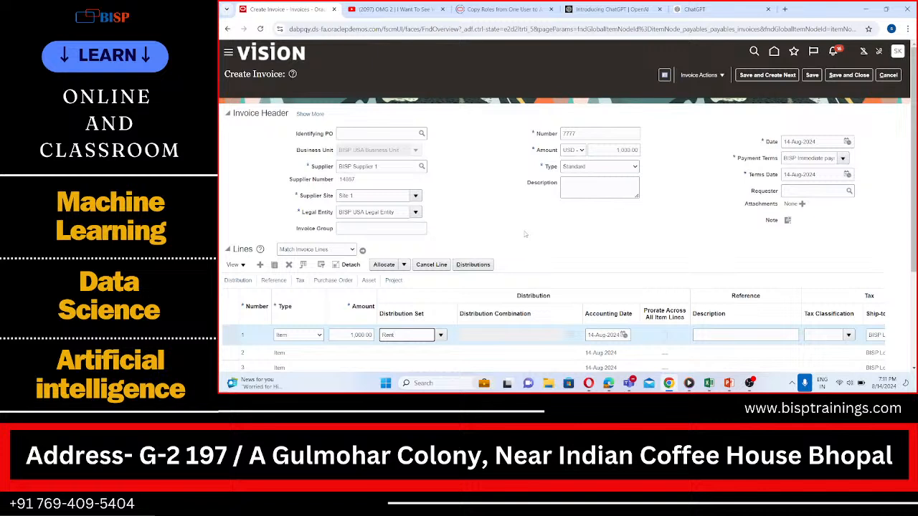
click(706, 75)
click(704, 118)
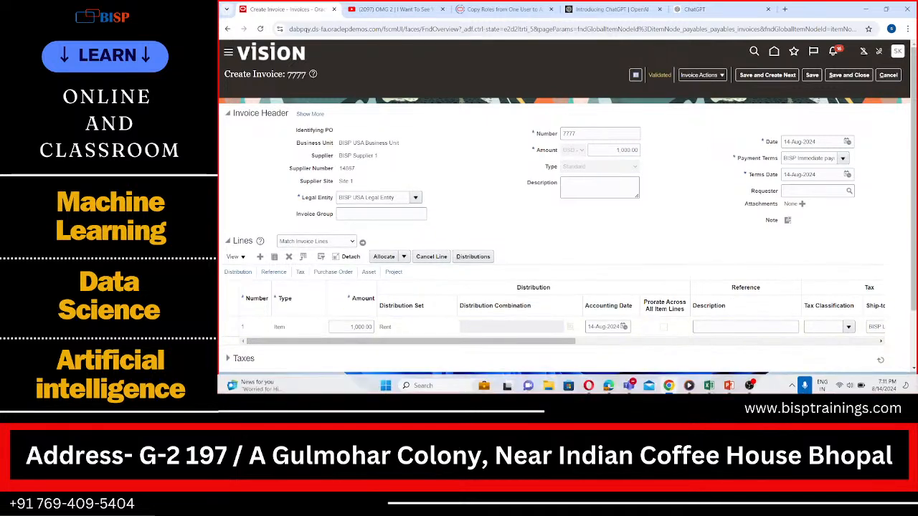
- Switch to the Excel workbook and enter "invoice number 7777, 1000" in cell C294, beside the debit memo example
click(708, 383)
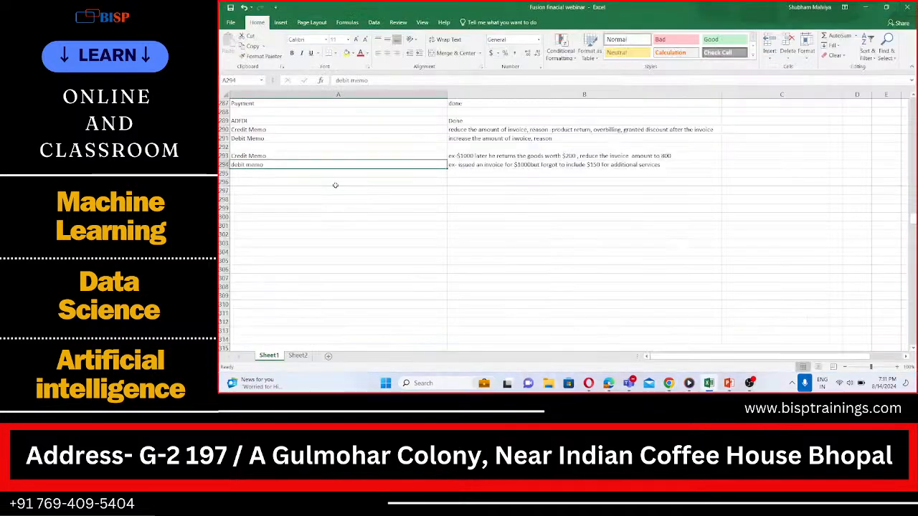
click(681, 165)
click(734, 166)
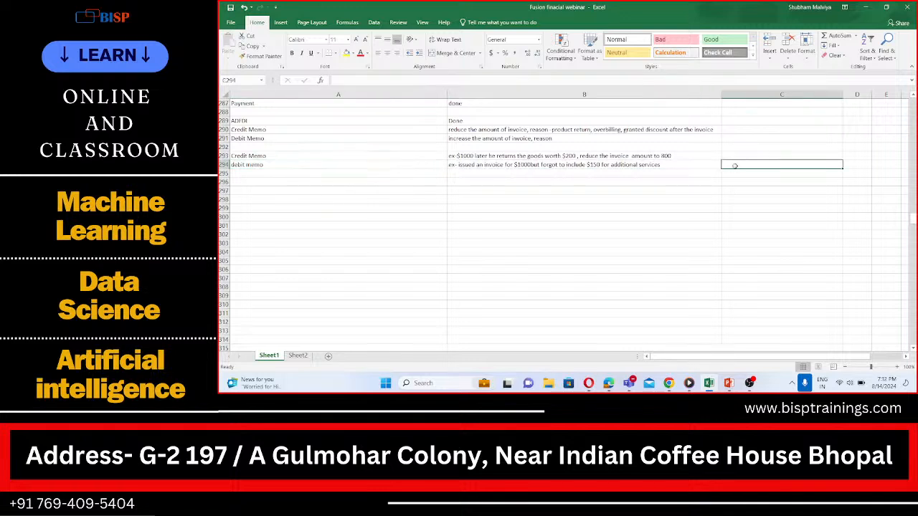
text(invoi)
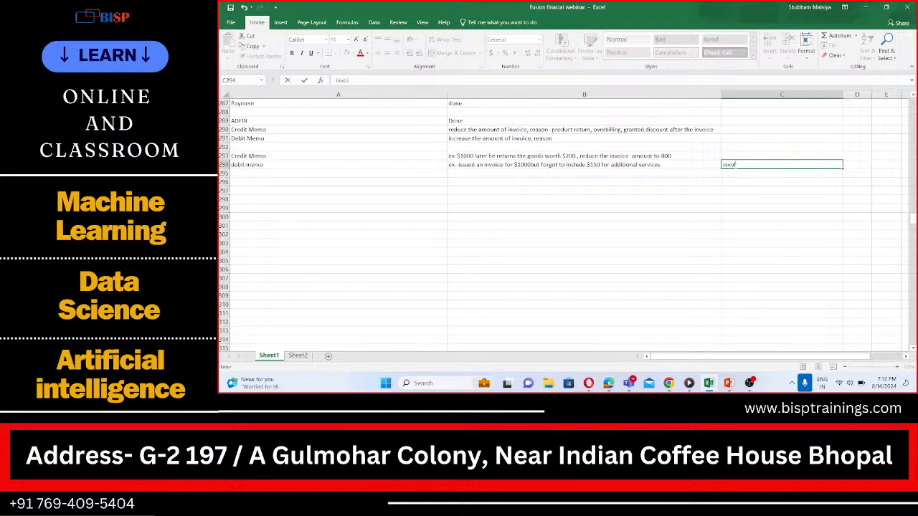
text(ce number 7777, 1000)
key(Left)
key(Left)
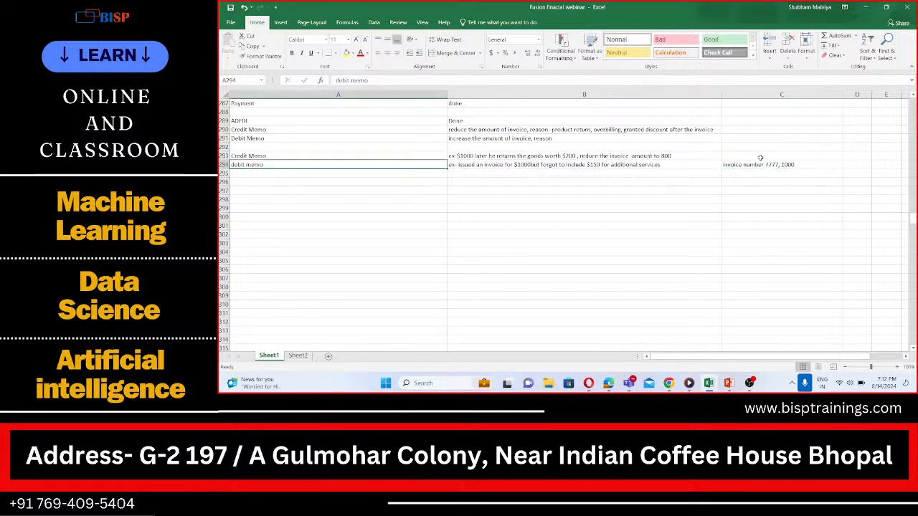
- Reword the note in cell C294 as "invoice number 7777, paid $1000 as rent"
double_click(781, 165)
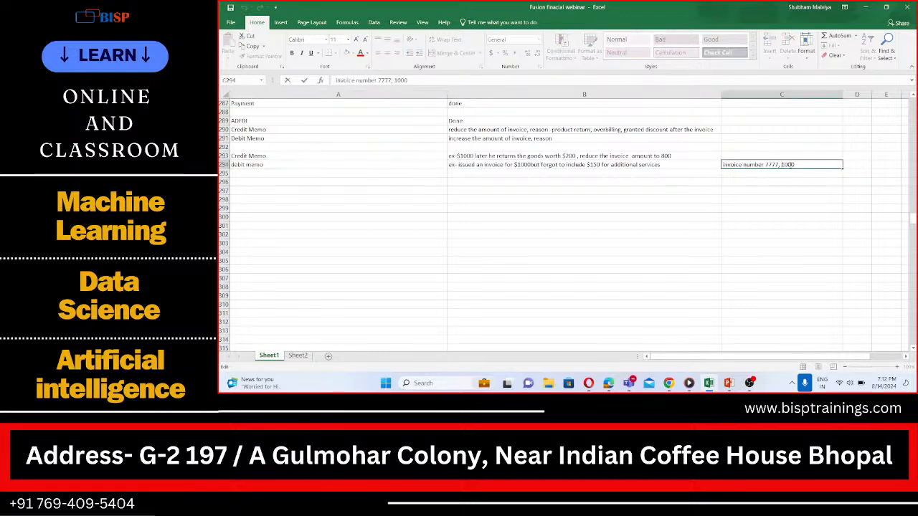
text(paid $)
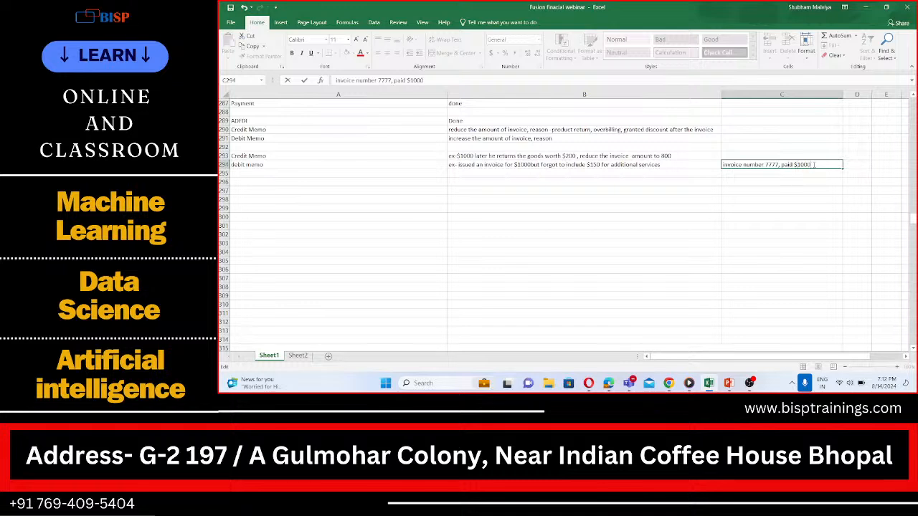
click(813, 165)
text(as rent)
- Return to the Oracle invoice in Chrome, review its lines and totals, and save and close it
click(669, 383)
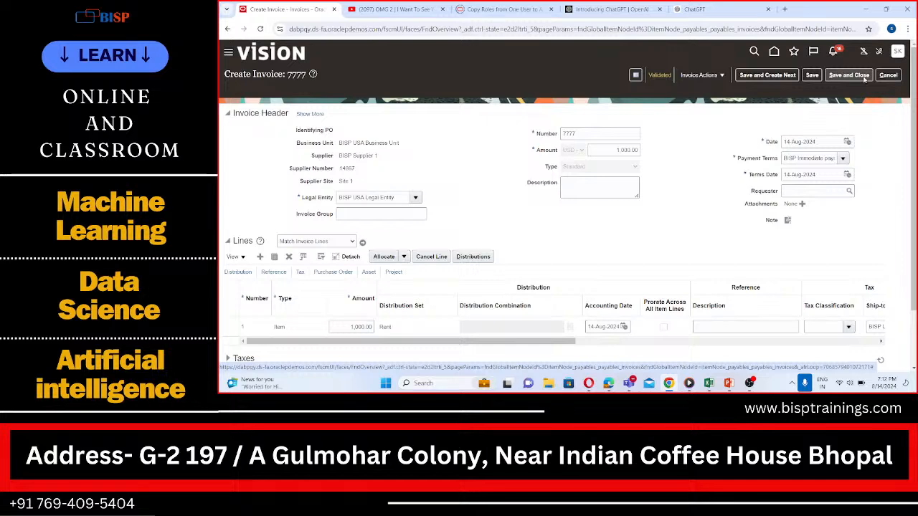
scroll(549, 231, down, 2)
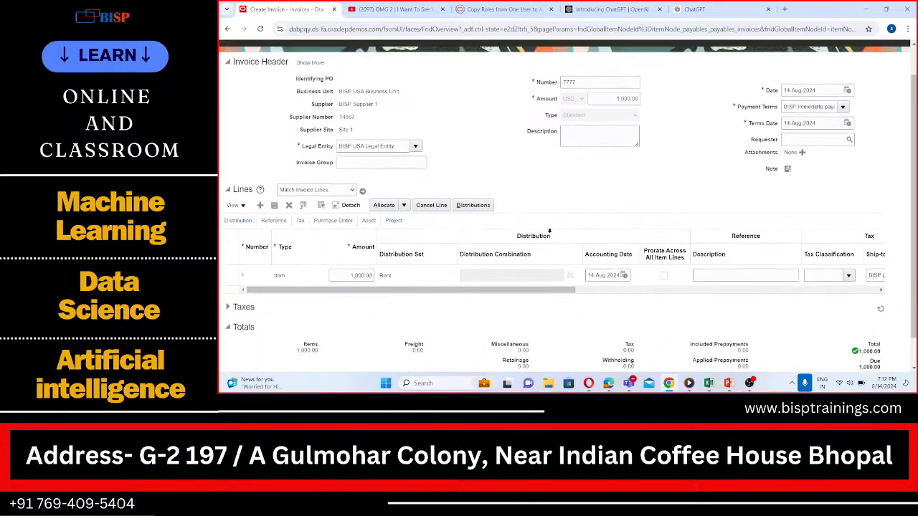
scroll(549, 230, up, 2)
click(853, 75)
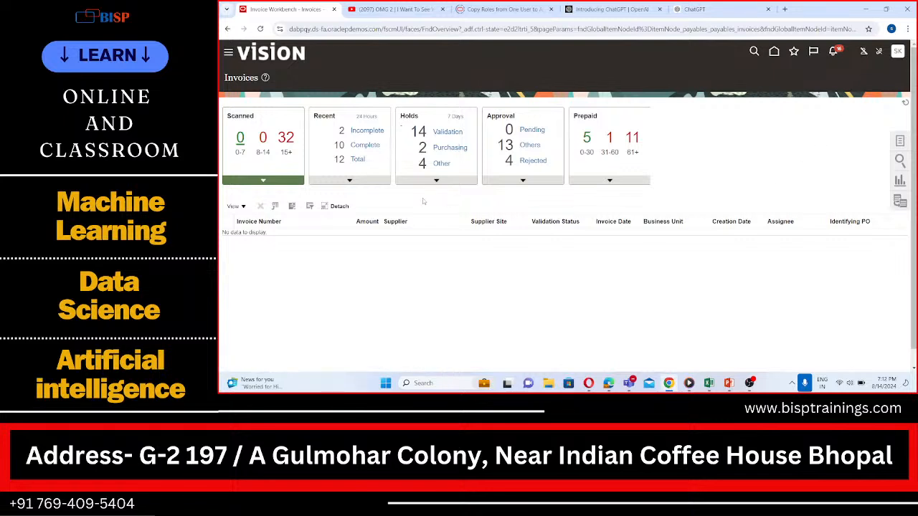
- Start a new invoice and choose BISP Supplier 1 as its supplier
click(899, 142)
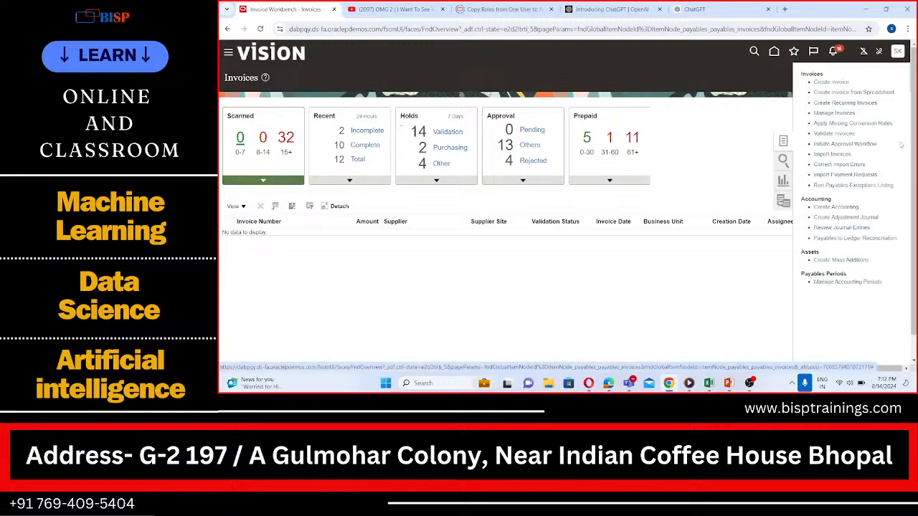
click(829, 82)
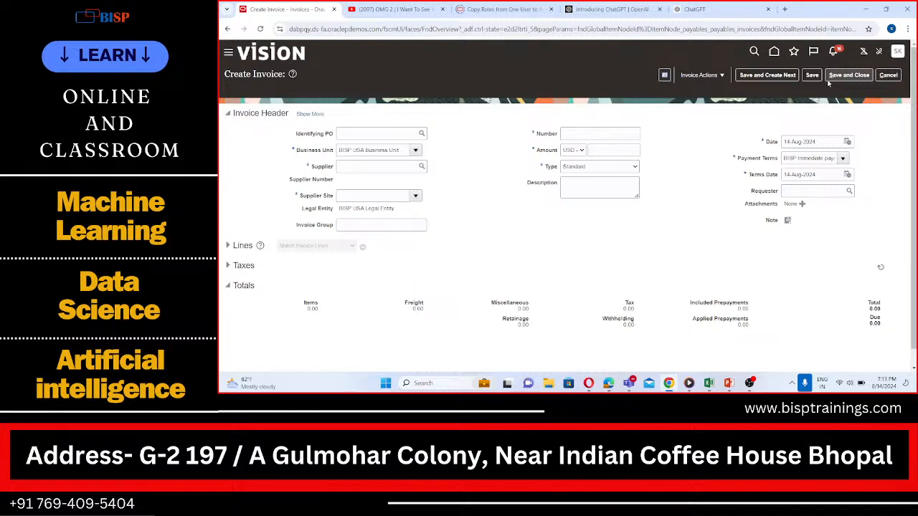
click(383, 135)
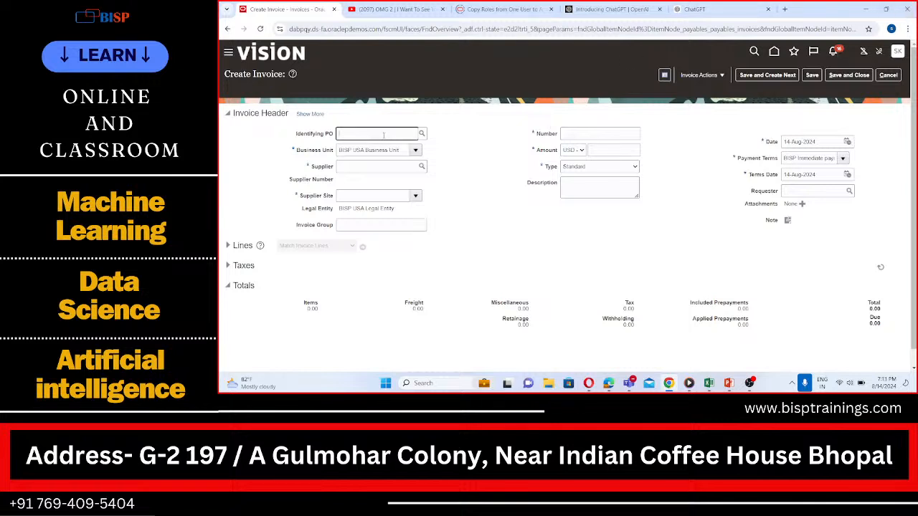
click(372, 167)
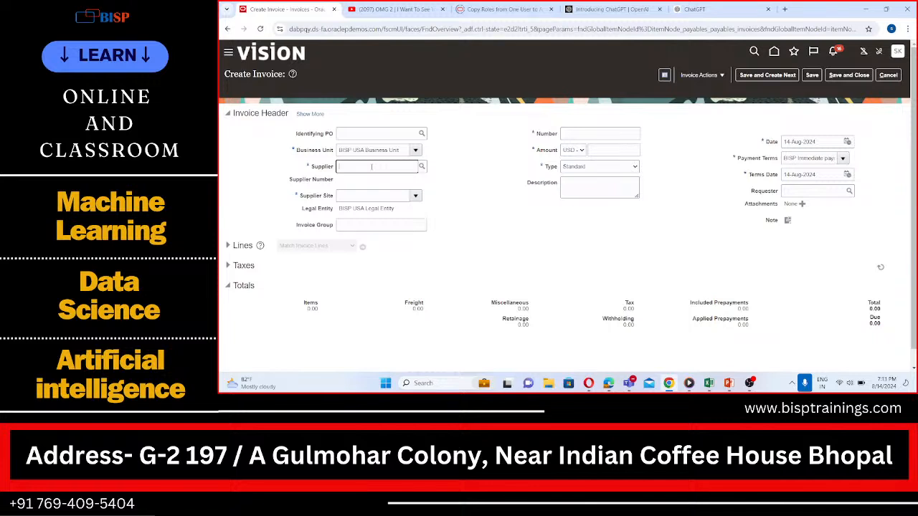
text(BlSP)
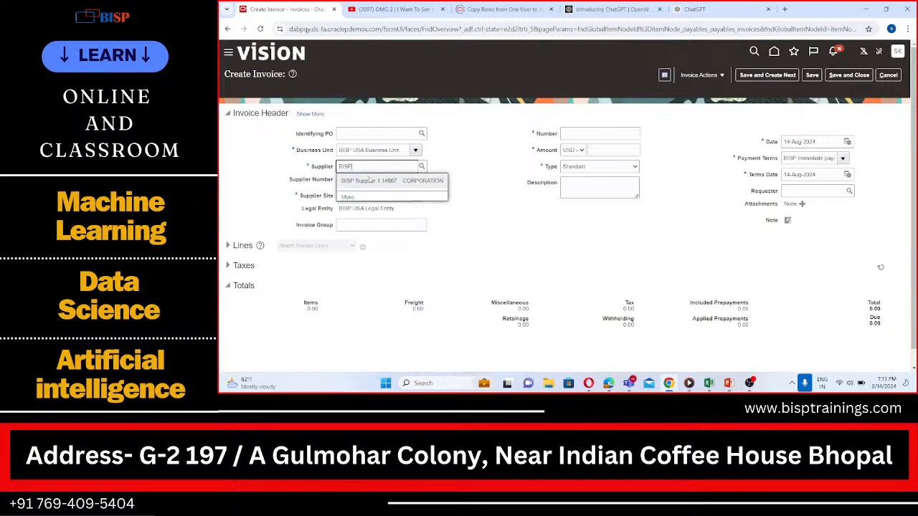
click(367, 180)
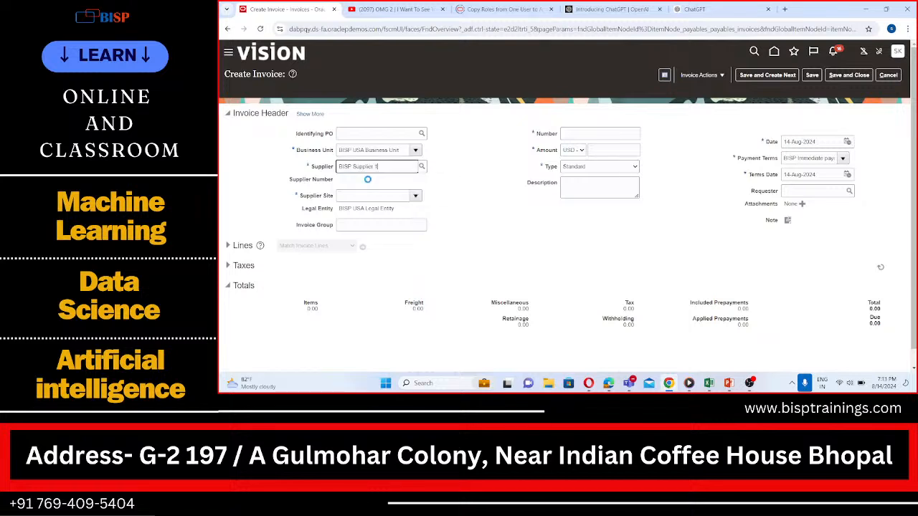
- Enter 7778 as the new invoice's number
click(587, 134)
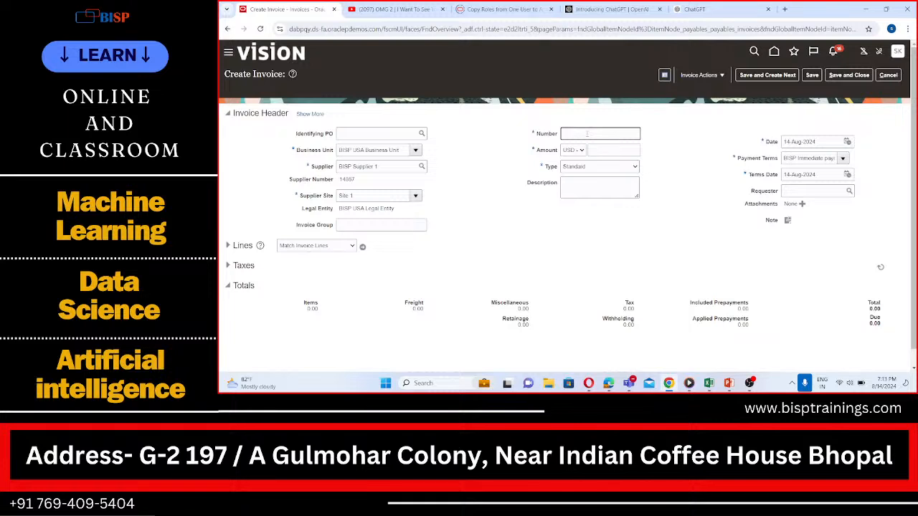
text(777)
key(BackSpace)
text(8)
click(584, 167)
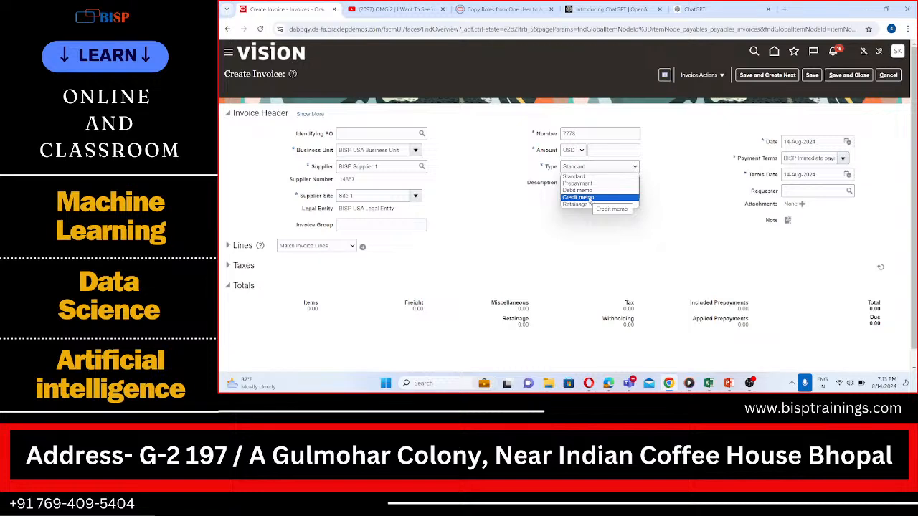
click(589, 197)
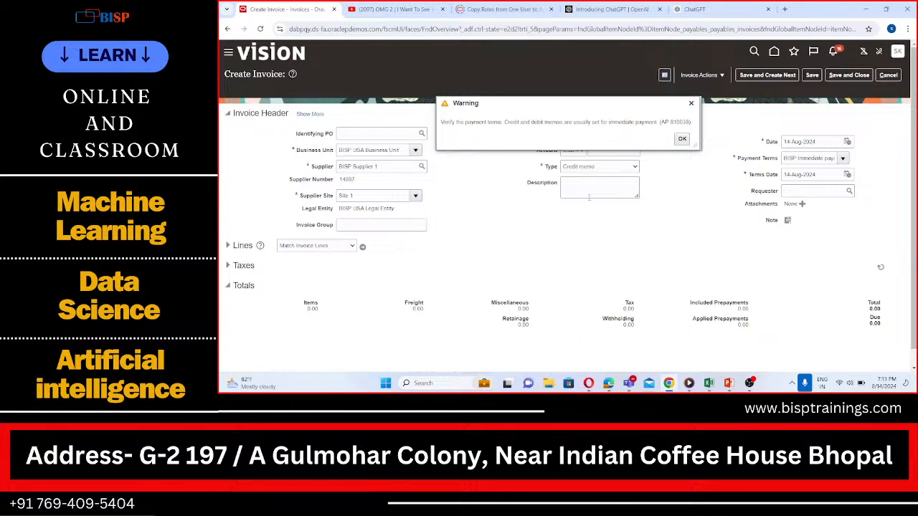
click(682, 139)
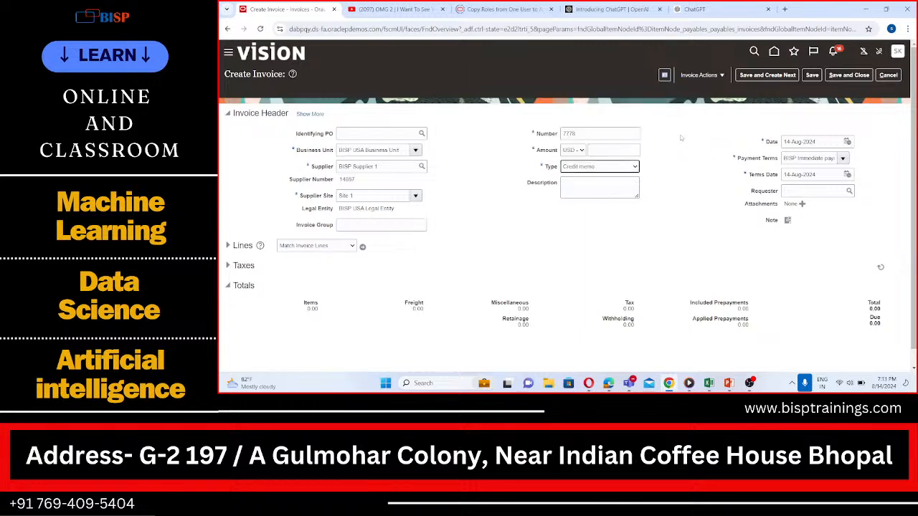
- Set the invoice type to Debit memo and acknowledge the payment terms warning
click(610, 166)
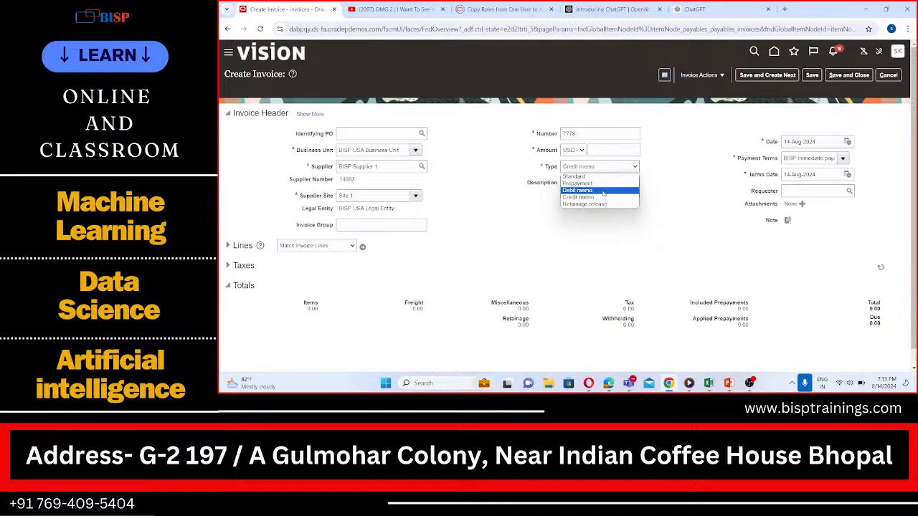
click(603, 191)
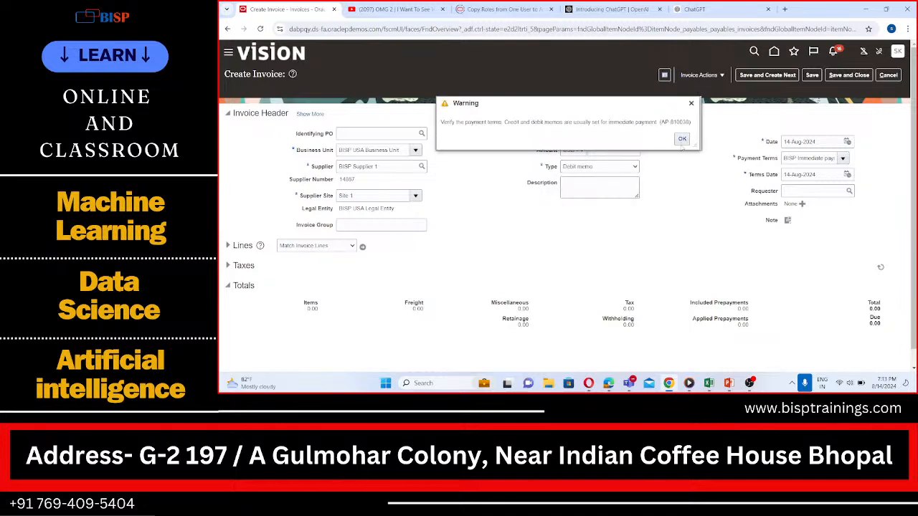
click(681, 140)
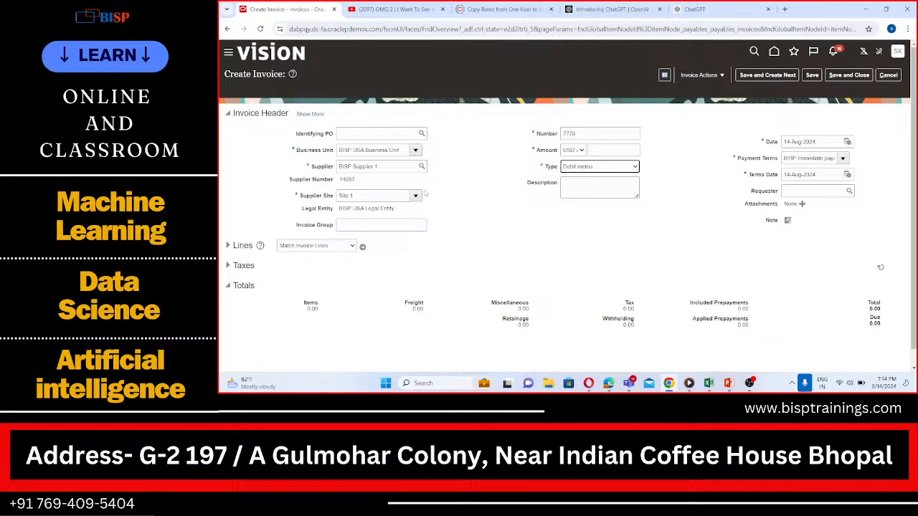
- Choose Correct Unmatched Invoices for the invoice lines and enter an invoice amount of 200 USD
scroll(757, 179, down, 1)
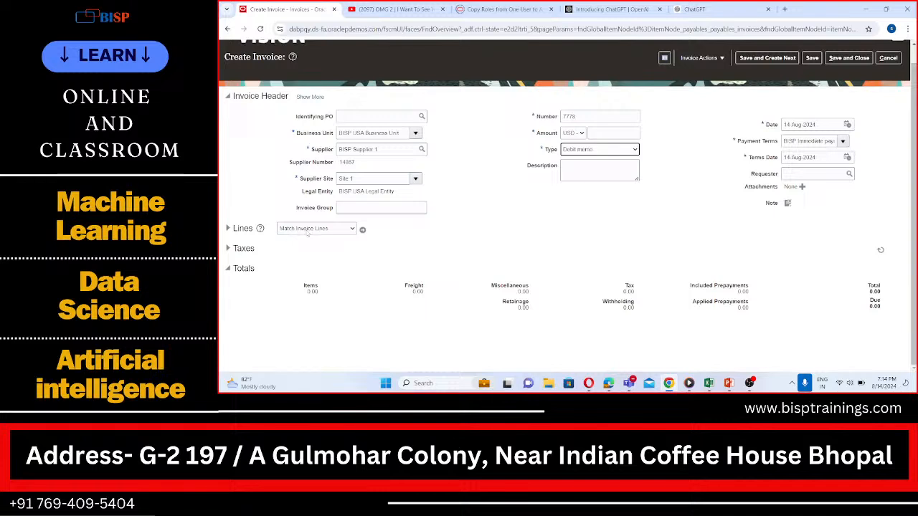
click(352, 229)
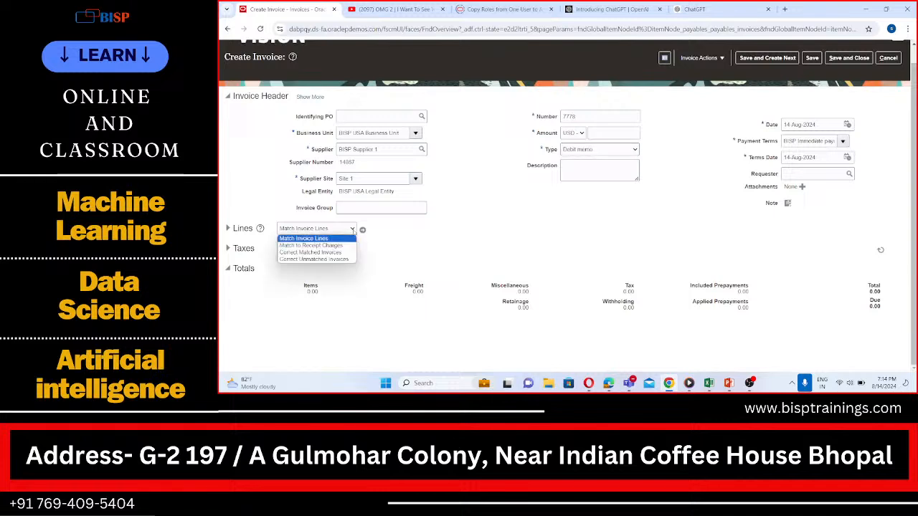
click(313, 259)
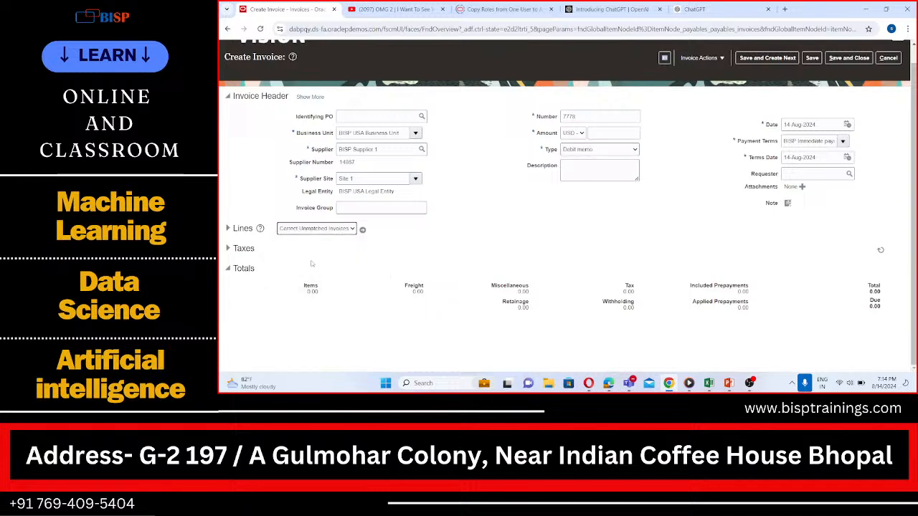
click(363, 231)
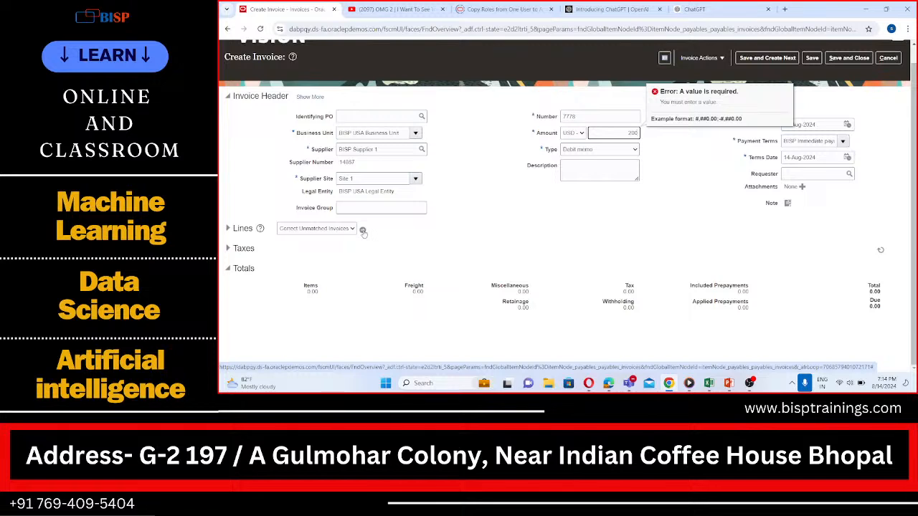
click(604, 207)
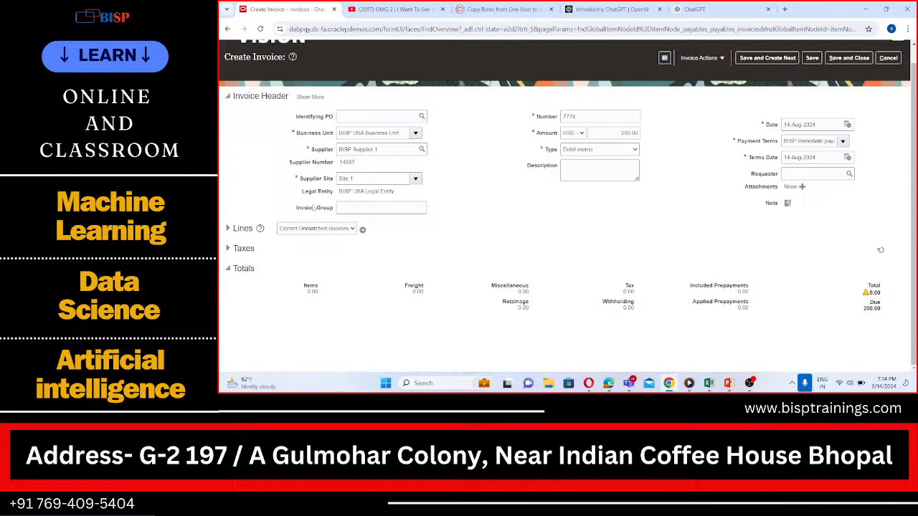
- Dismiss the amount error and change the debit memo amount to -200
click(361, 229)
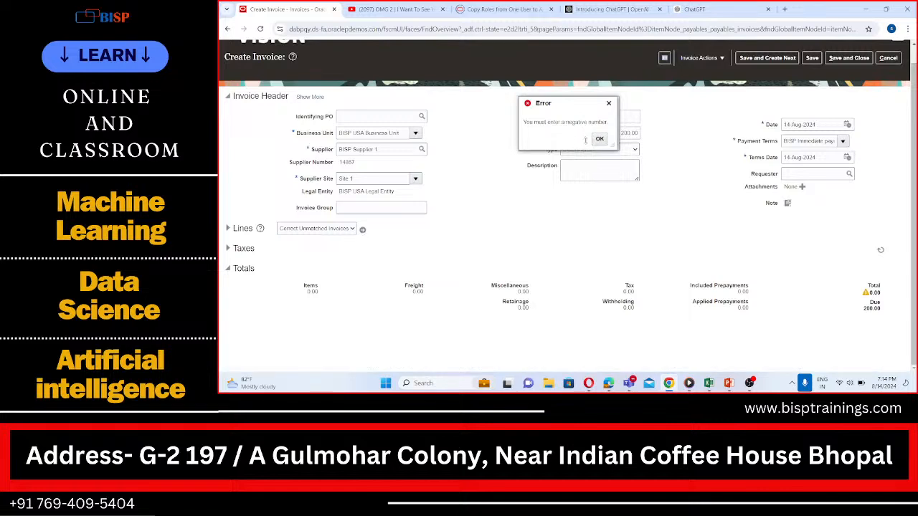
click(599, 139)
click(624, 132)
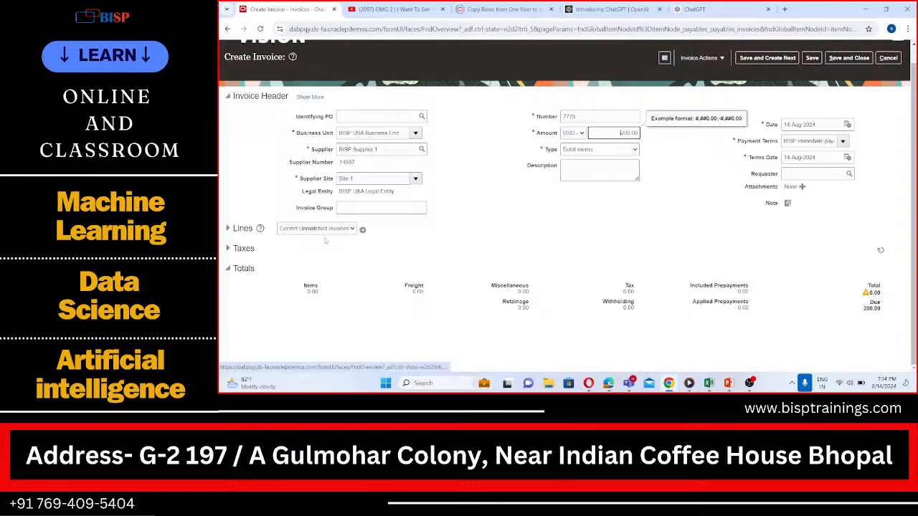
- Open the correction of unmatched invoices and search for invoices whose number contains 7777
click(362, 230)
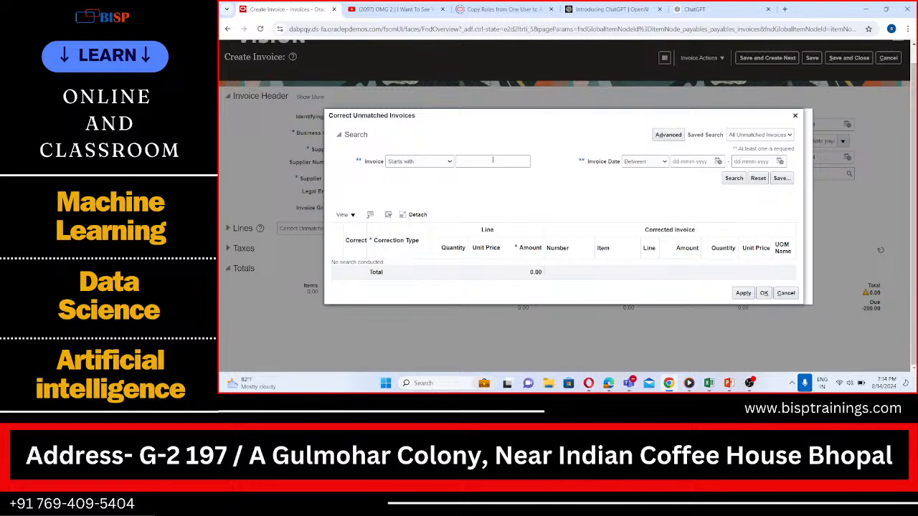
click(429, 164)
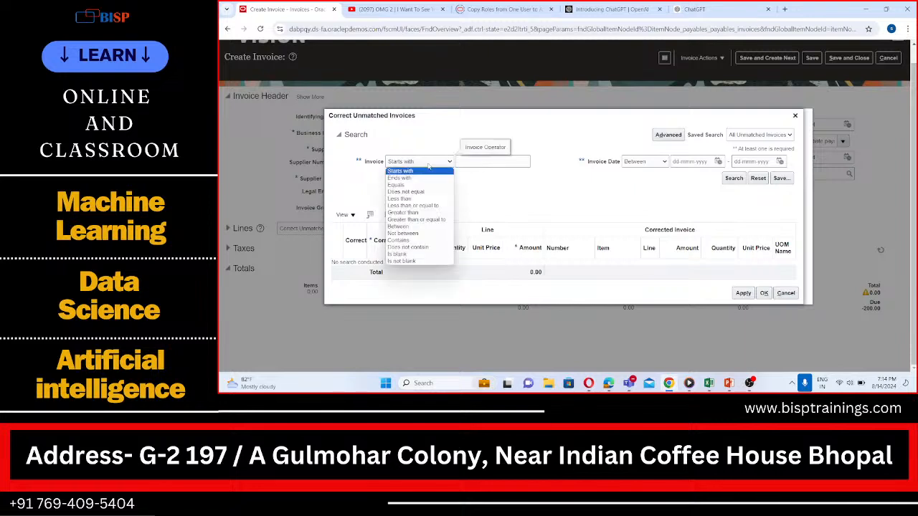
click(399, 240)
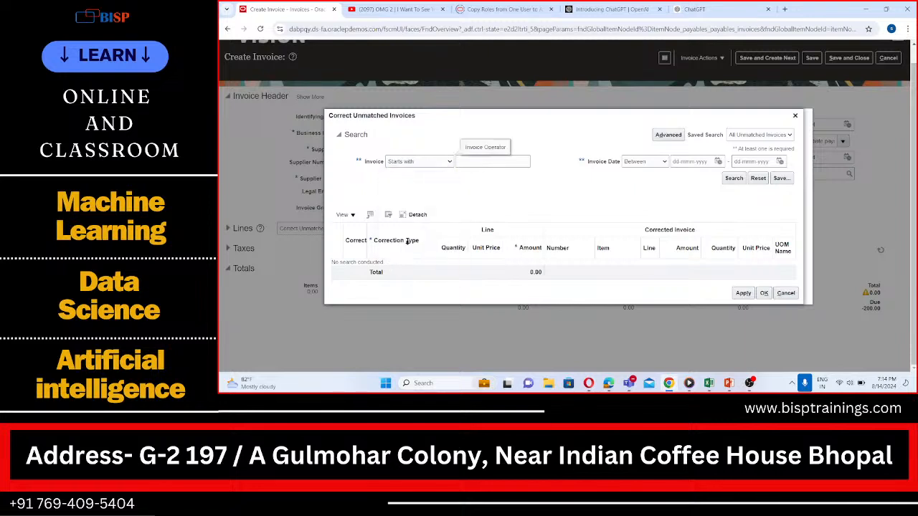
click(473, 163)
text(7777)
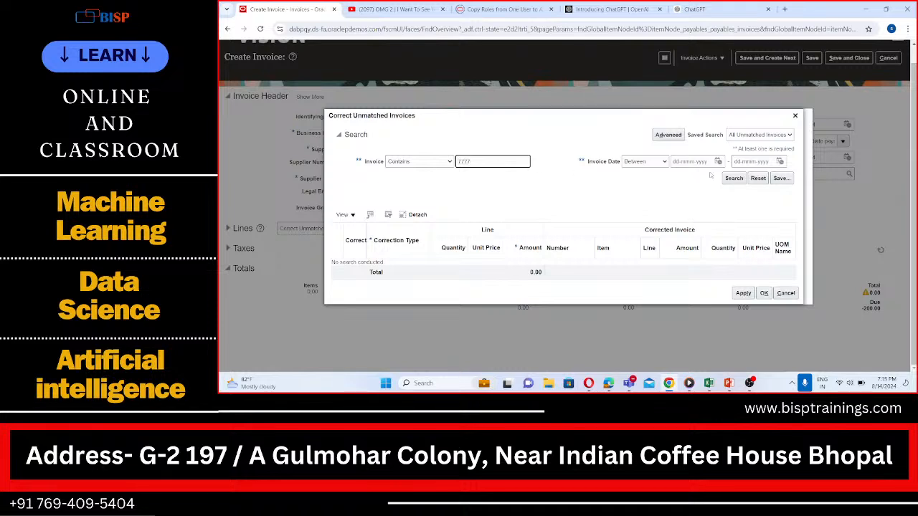
click(734, 180)
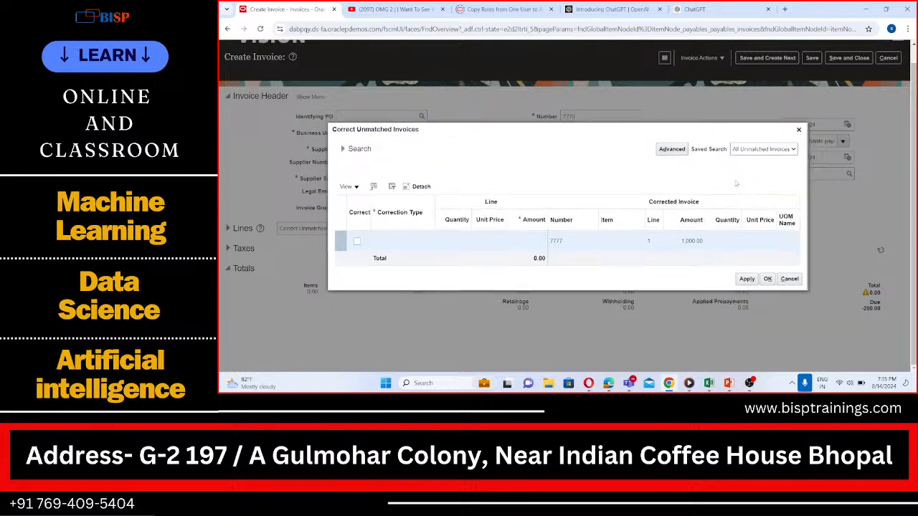
- Select line 1 of invoice 7777 for an amount correction of -200, apply it and close the dialog
click(357, 242)
click(533, 243)
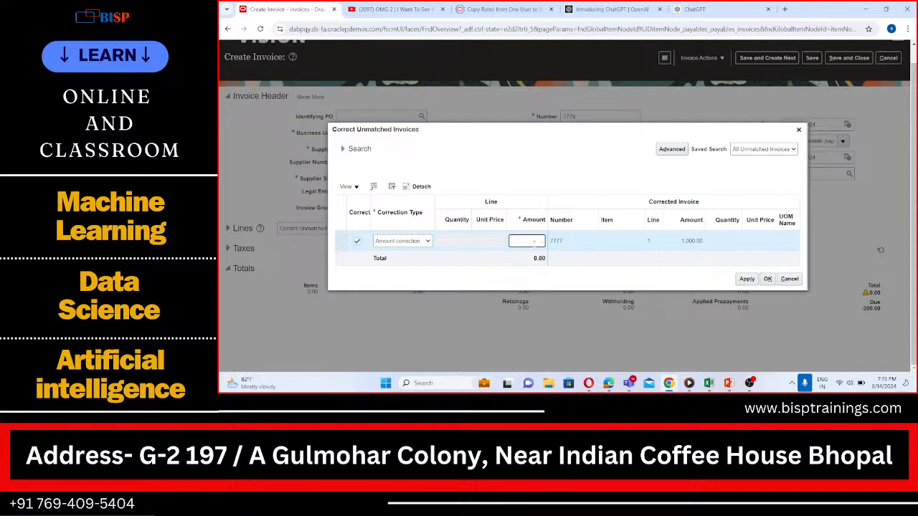
text(-200)
click(748, 281)
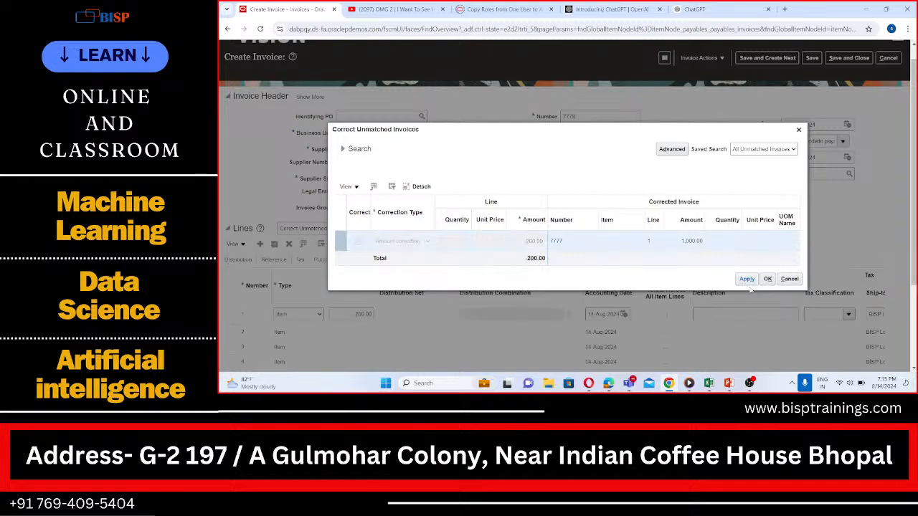
click(767, 278)
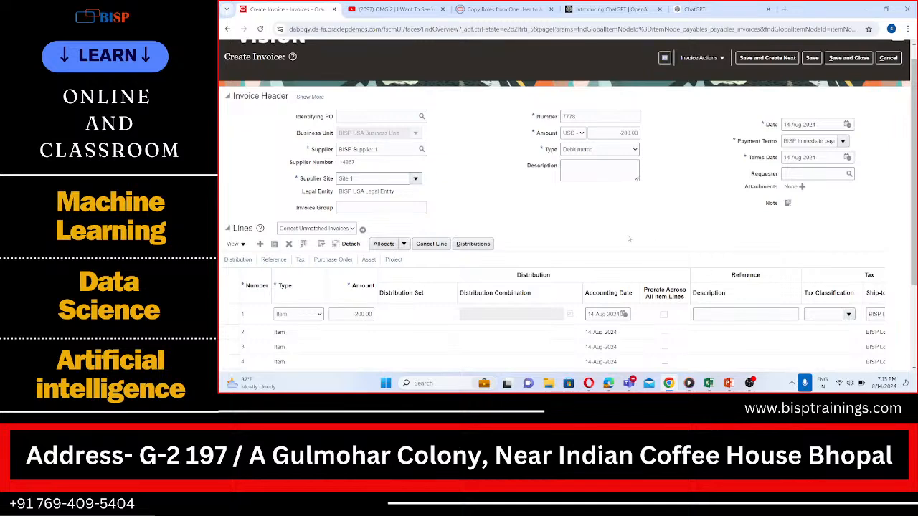
- Review the debit memo's lines and totals, validate it, and save and close it
scroll(604, 172, down, 3)
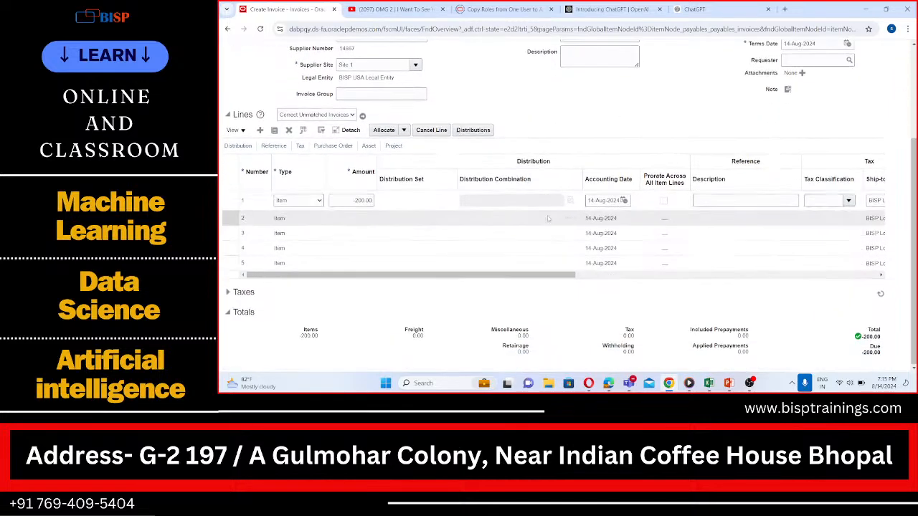
scroll(452, 281, up, 4)
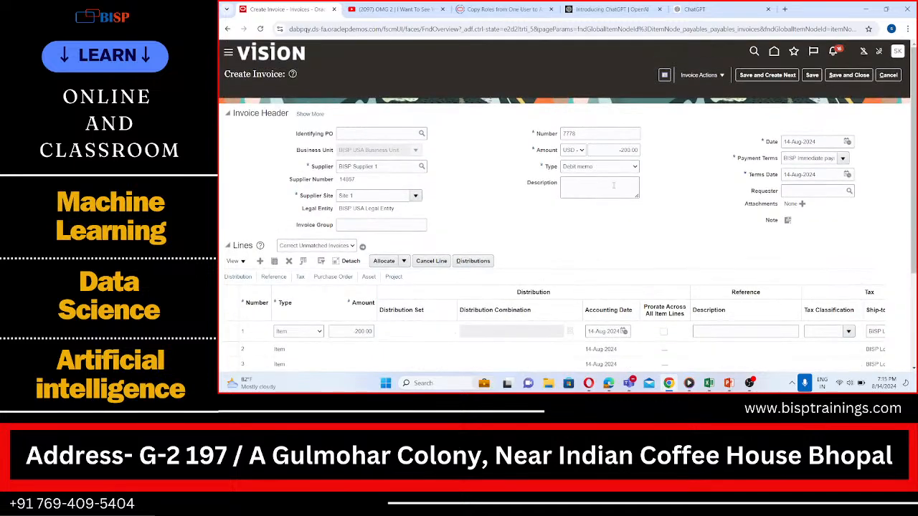
click(699, 76)
click(709, 117)
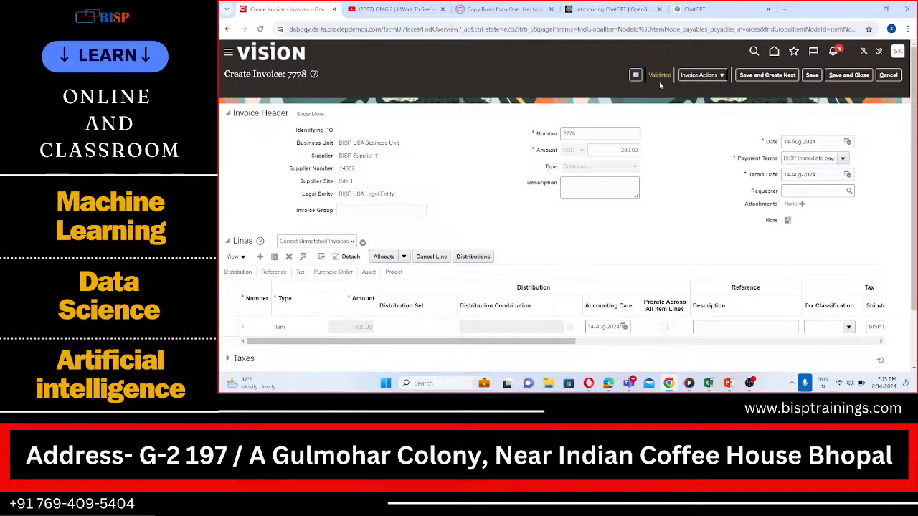
click(843, 76)
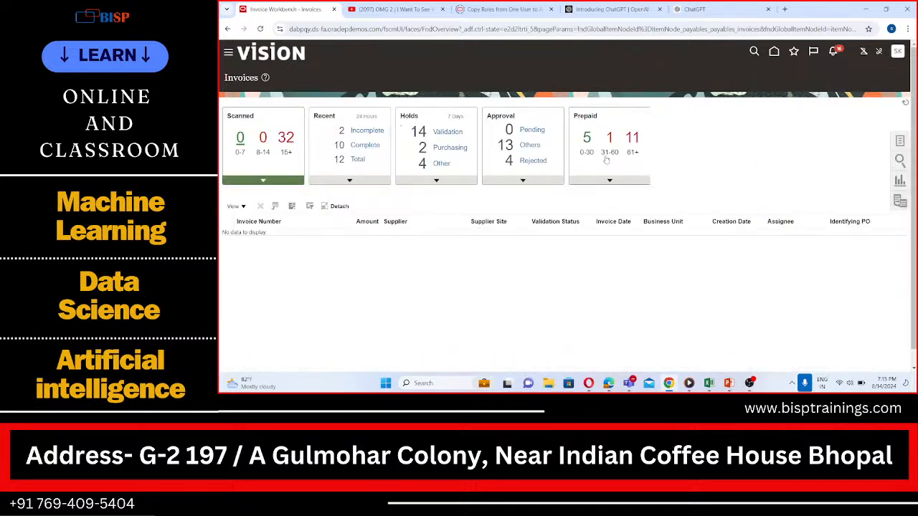
- Go to the Payments work area under Payables
click(228, 54)
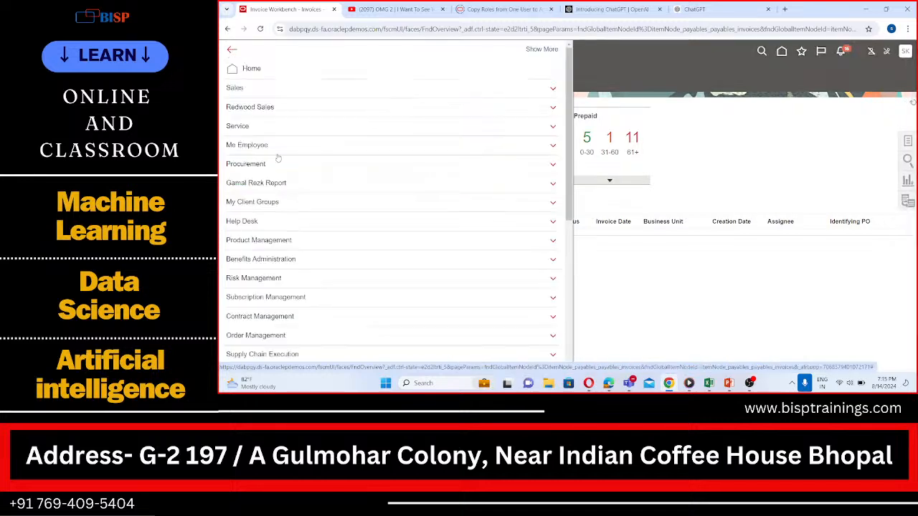
scroll(276, 158, down, 5)
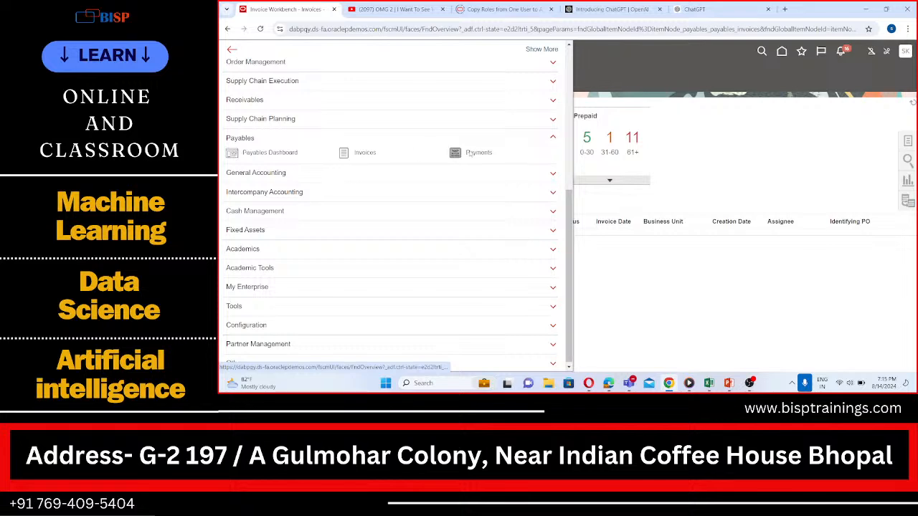
click(469, 153)
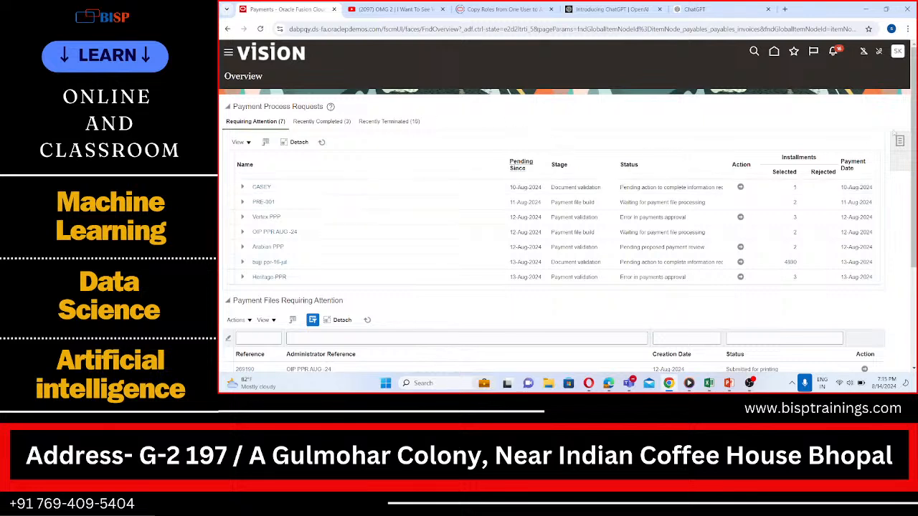
- Start a new payment for BISP USA Business Unit, select BISP Supplier 1 as the supplier, and dismiss the message
click(898, 143)
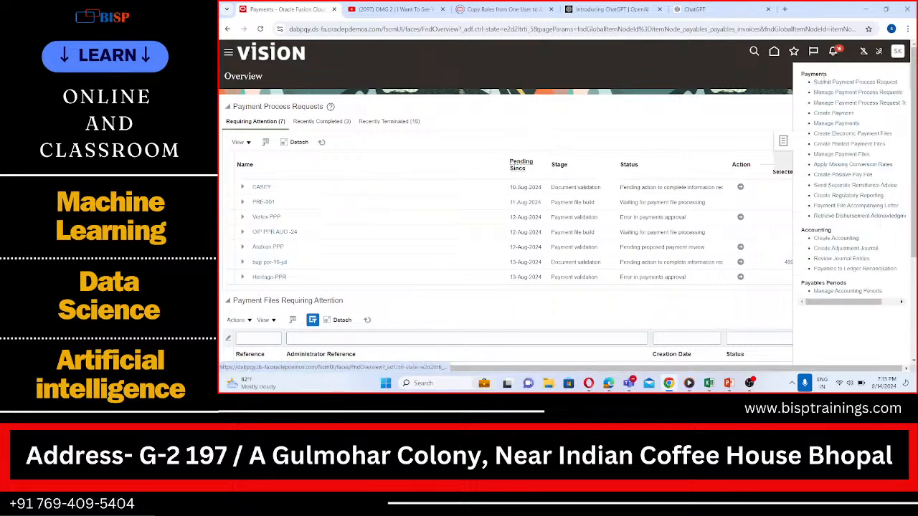
click(824, 114)
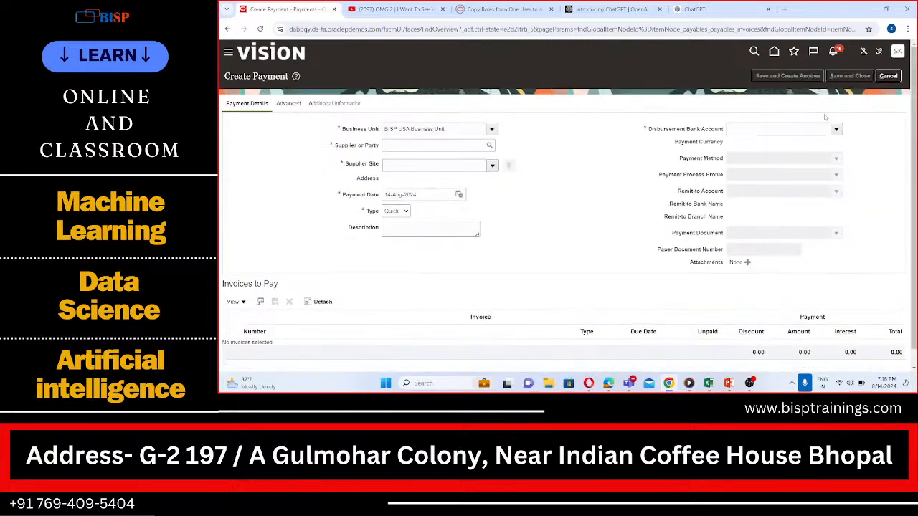
click(458, 144)
text(B)
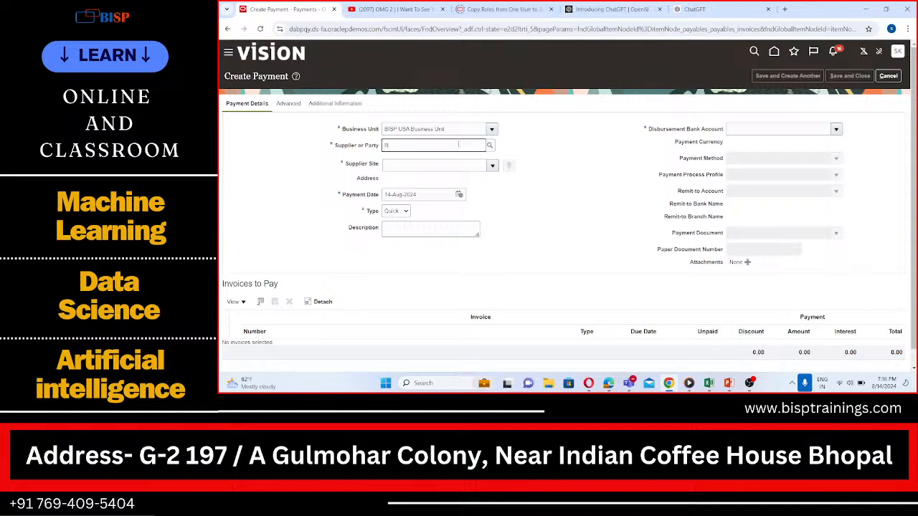
text(ISP)
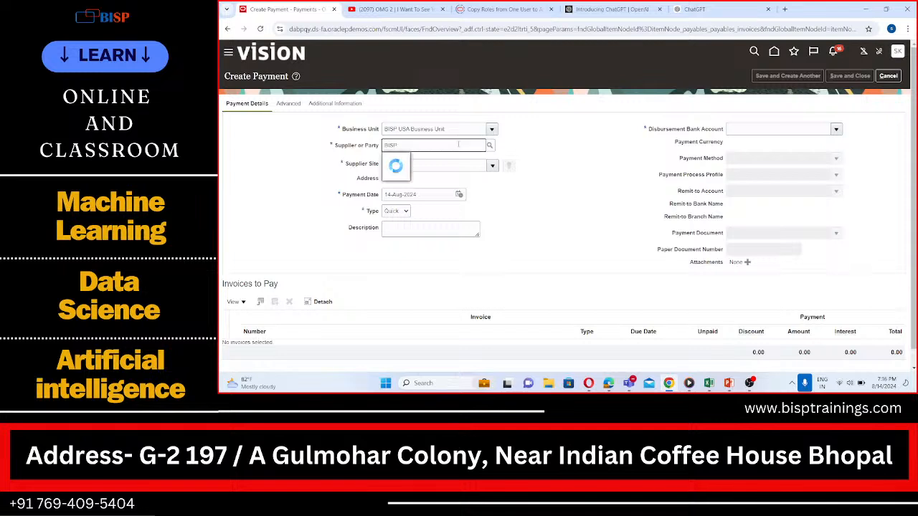
click(420, 160)
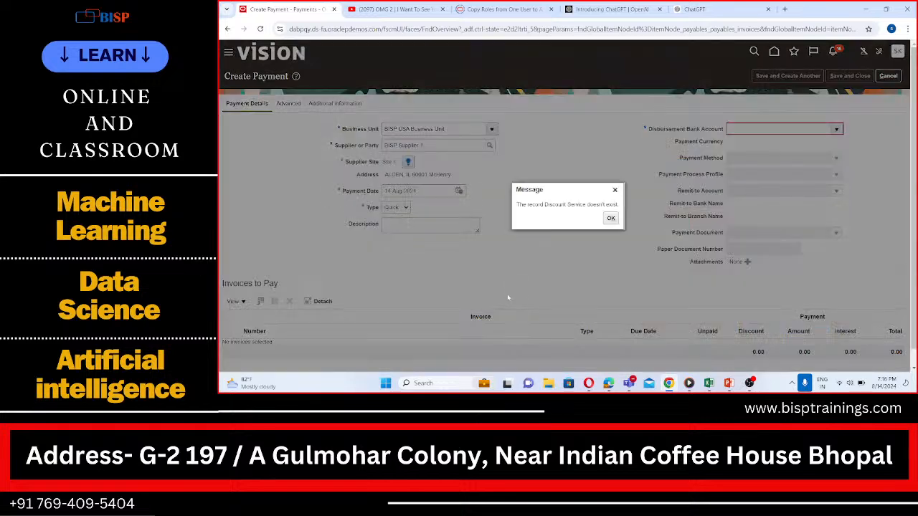
click(610, 219)
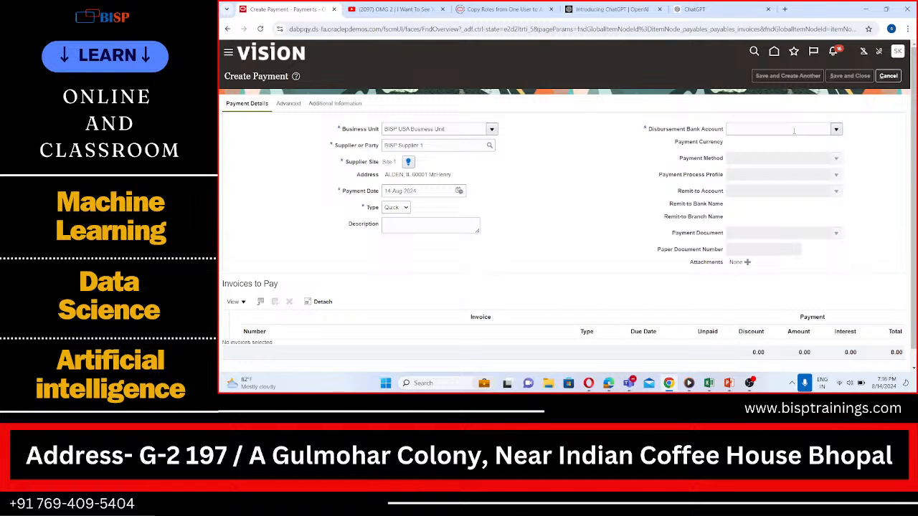
- Set the disbursement bank account to BISP Corporate Account and the payment process profile to BISP Payment Process Profile
click(761, 132)
text(BISP)
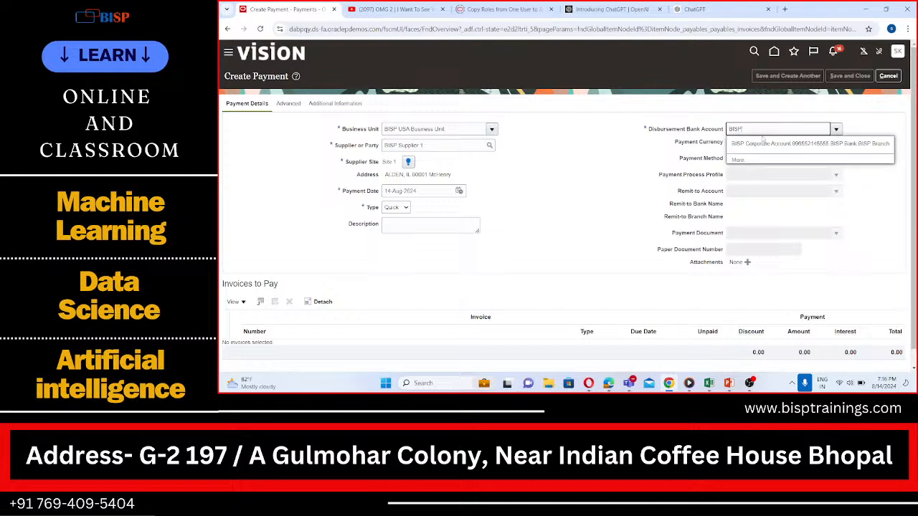
click(761, 141)
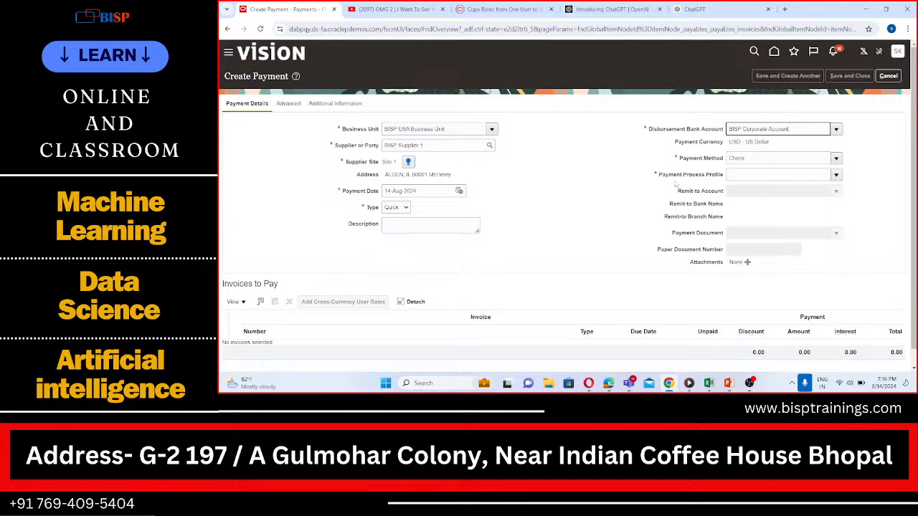
click(775, 176)
text(BI)
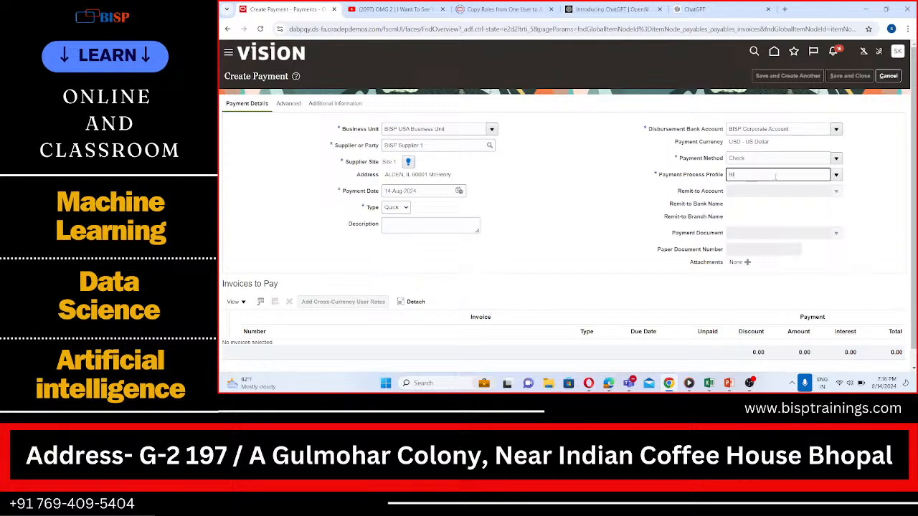
text(SP)
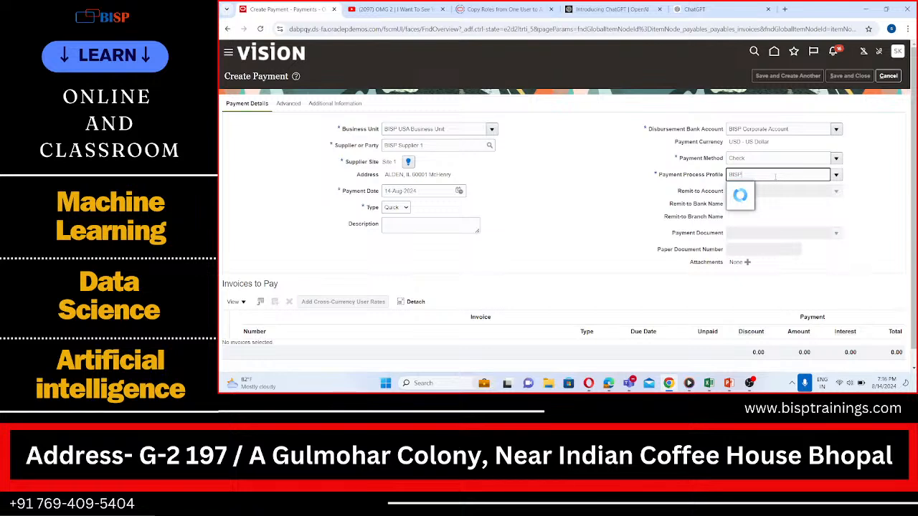
click(784, 190)
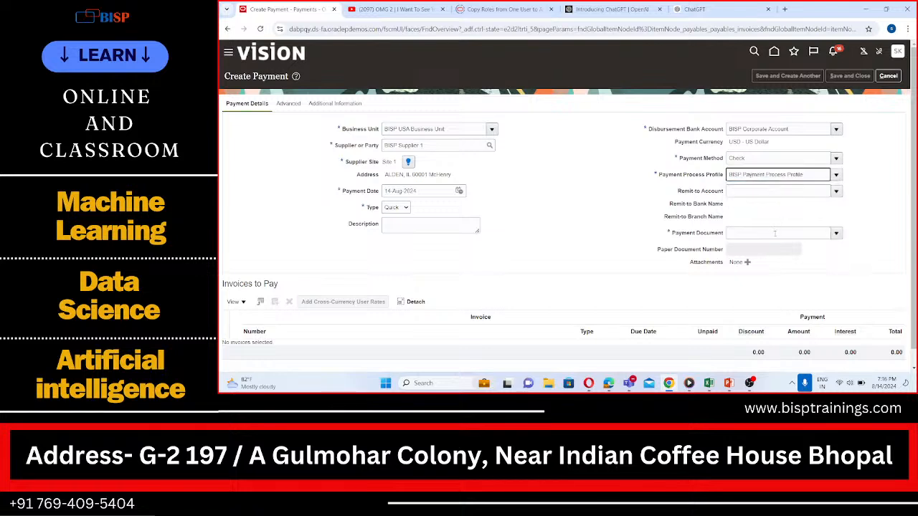
click(774, 232)
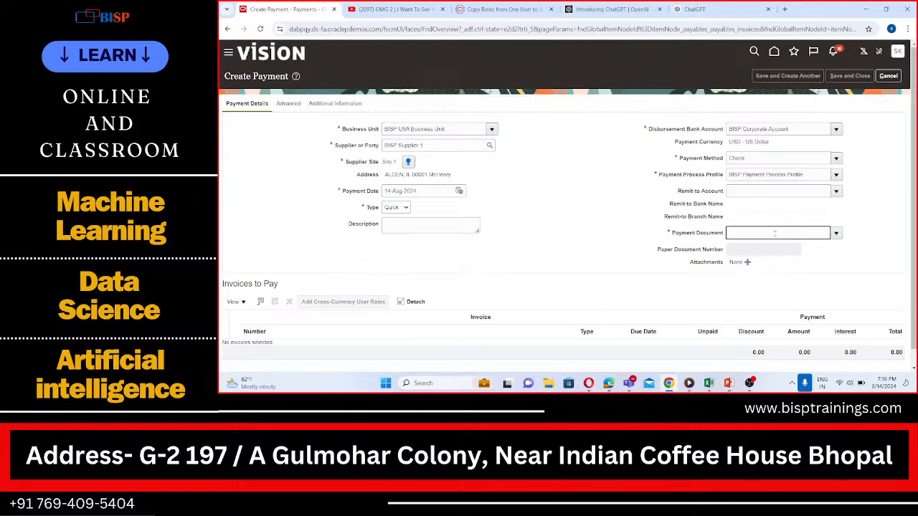
text(BIS)
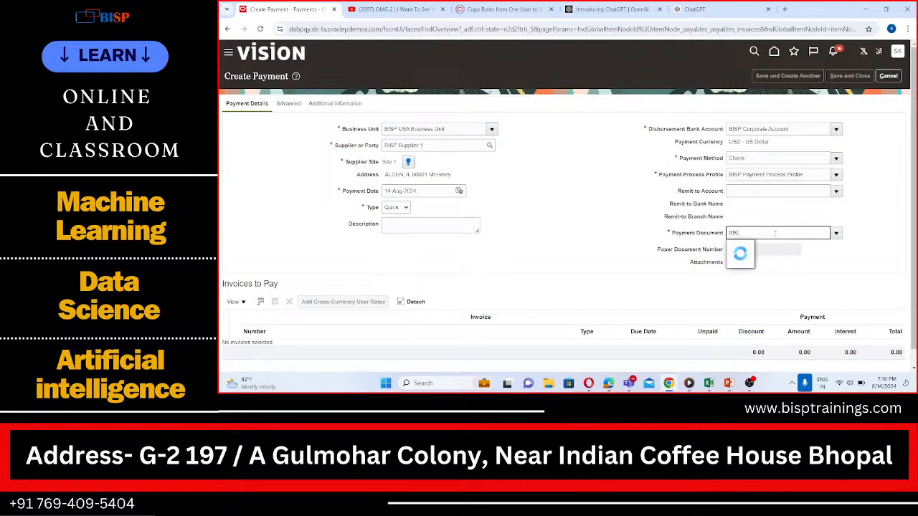
click(743, 248)
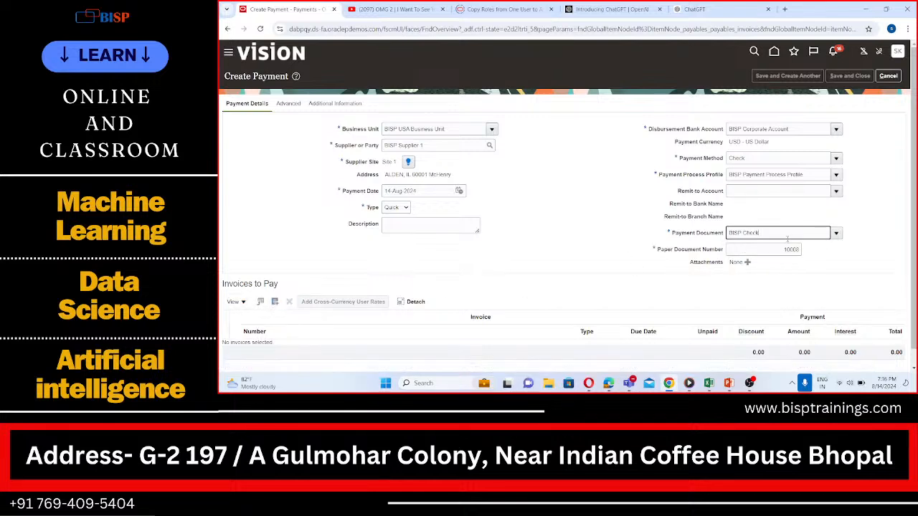
key(ctrl+a)
key(BackSpace)
click(565, 233)
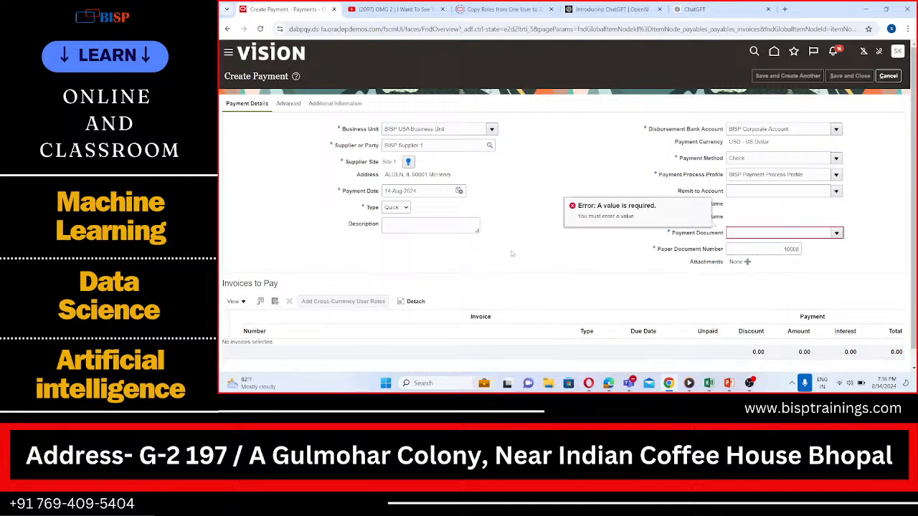
- Select BISP Check as the payment document
click(782, 233)
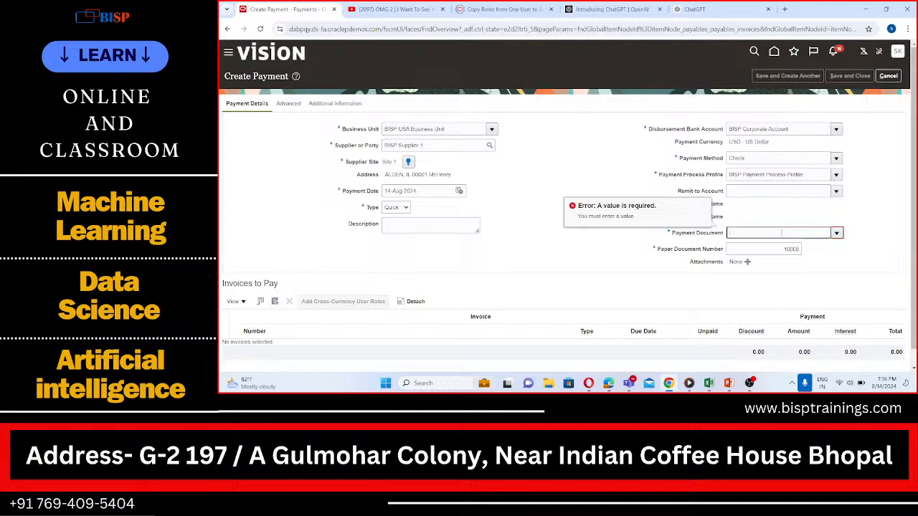
text(BISP)
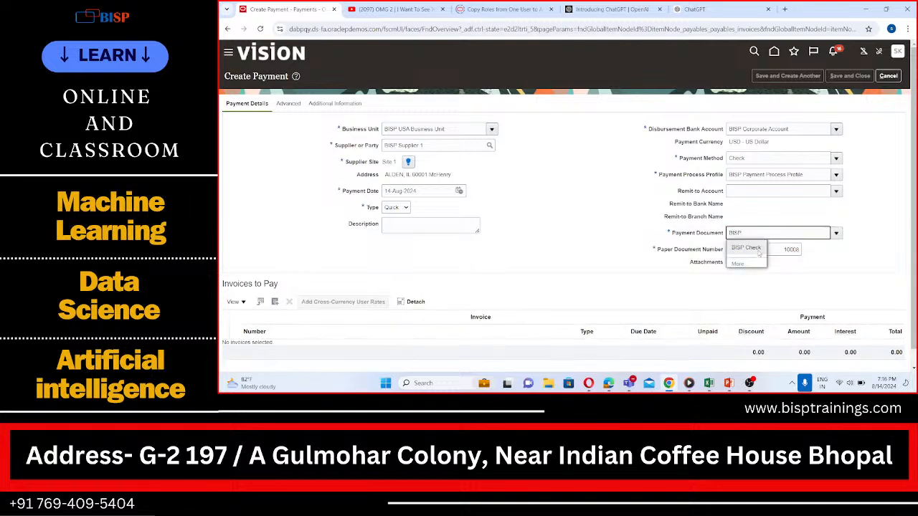
click(746, 248)
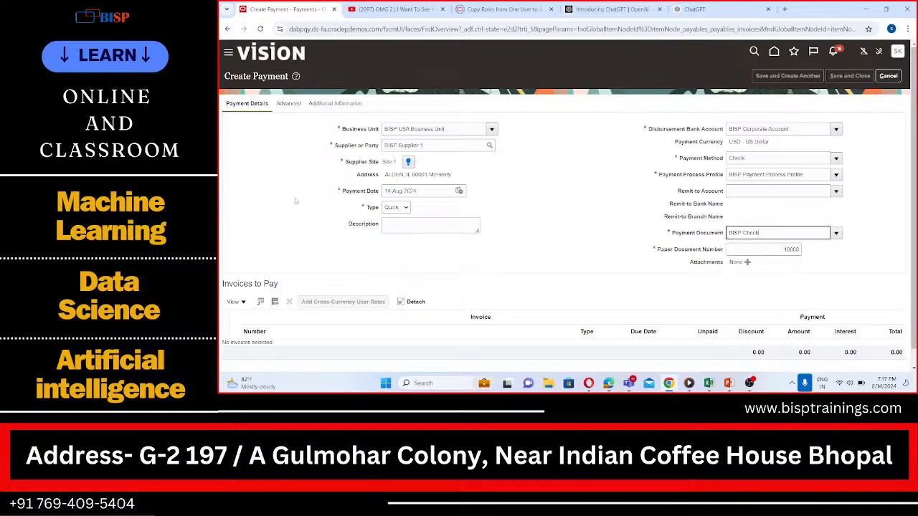
- Add standard invoice 7777 and debit memo 7778 to the invoices to pay and close the selection dialog
scroll(281, 265, down, 1)
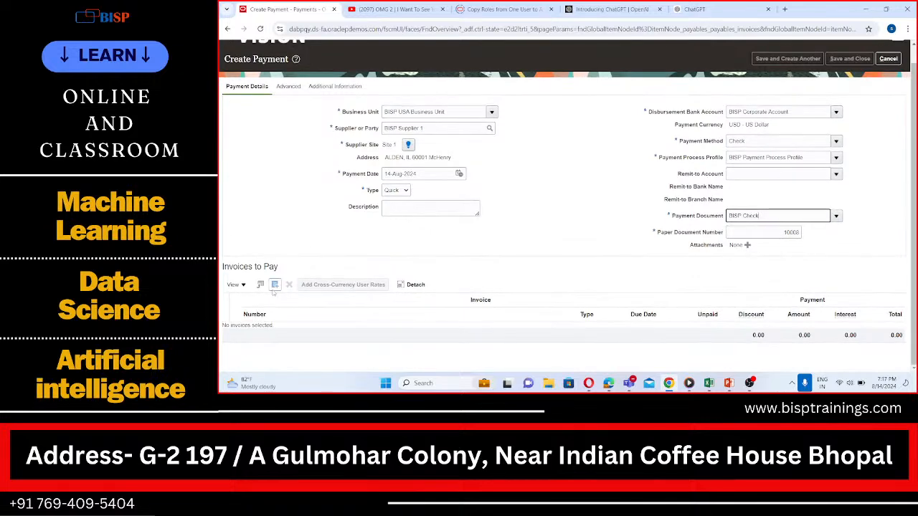
click(275, 285)
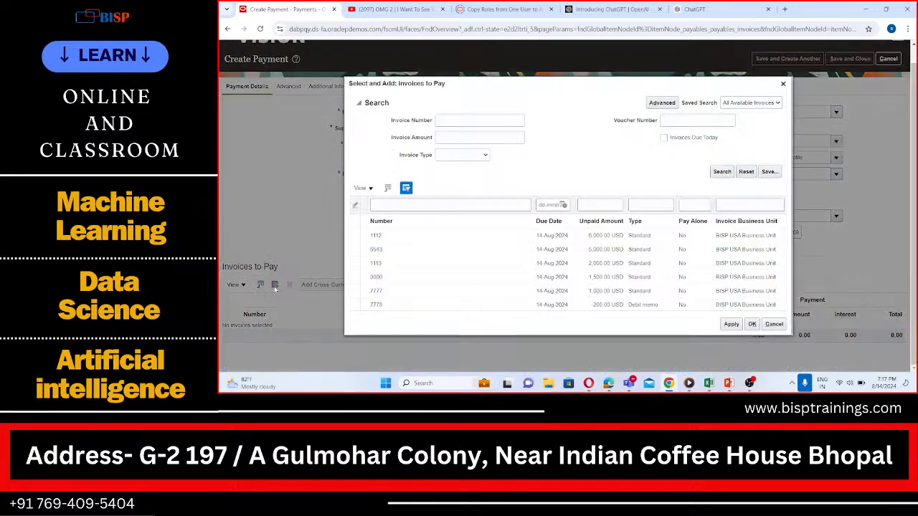
click(425, 289)
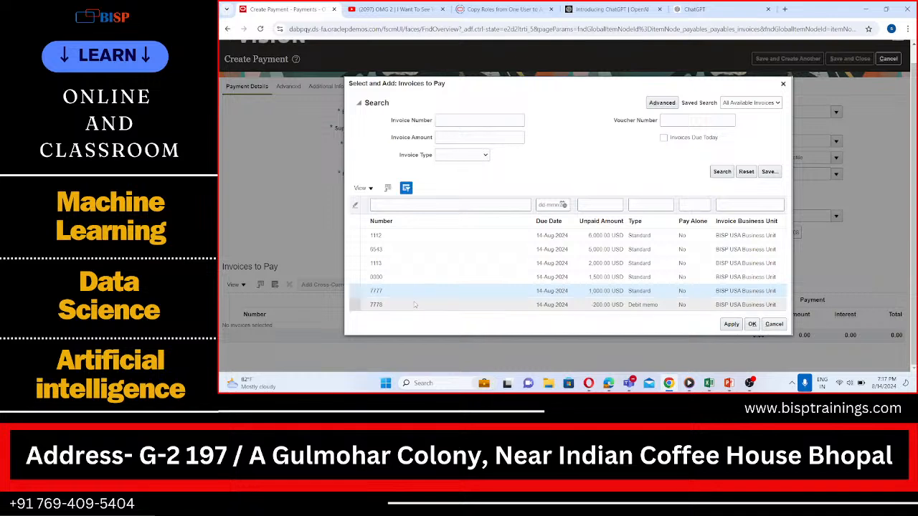
ctrl+click(392, 303)
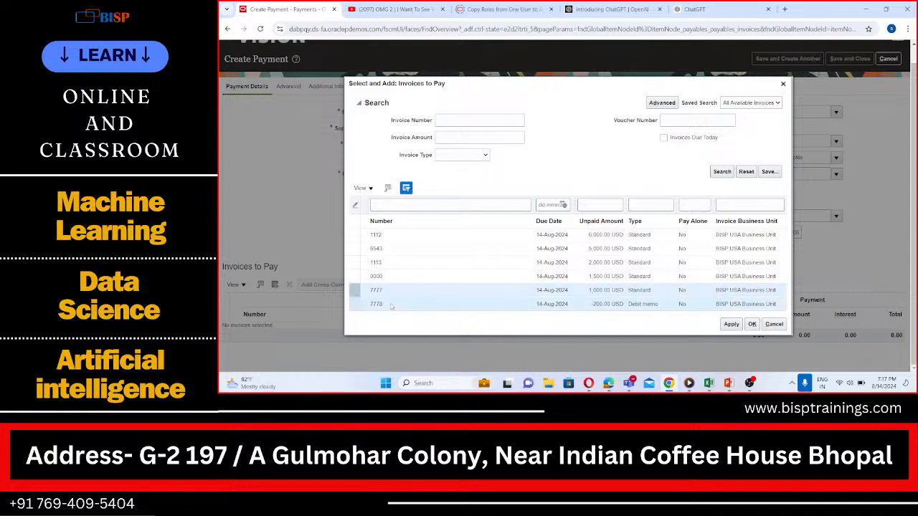
click(725, 324)
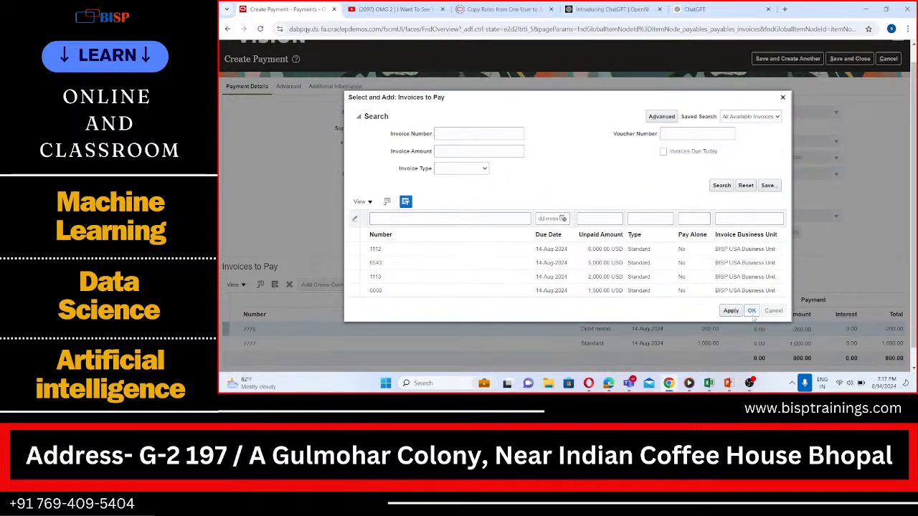
click(751, 310)
- Review the invoices to pay, save and close the payment, and dismiss the confirmation
scroll(720, 261, down, 1)
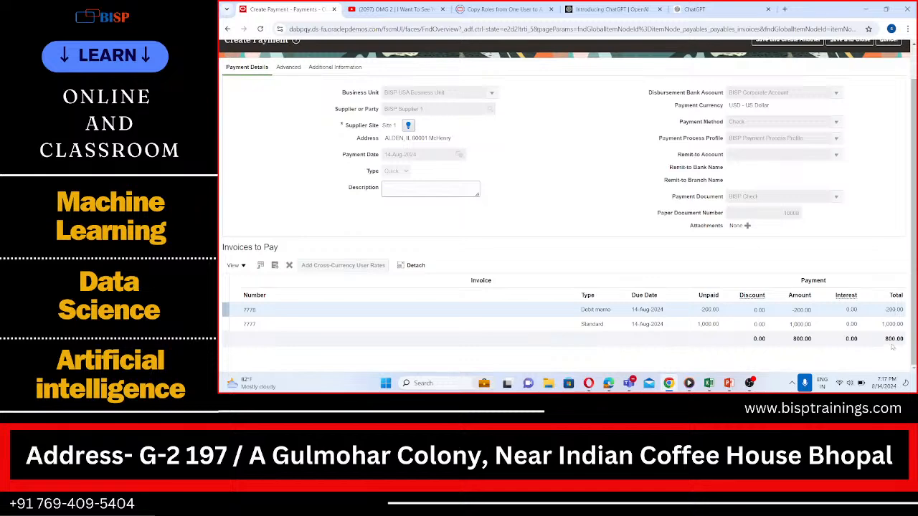
scroll(892, 347, up, 2)
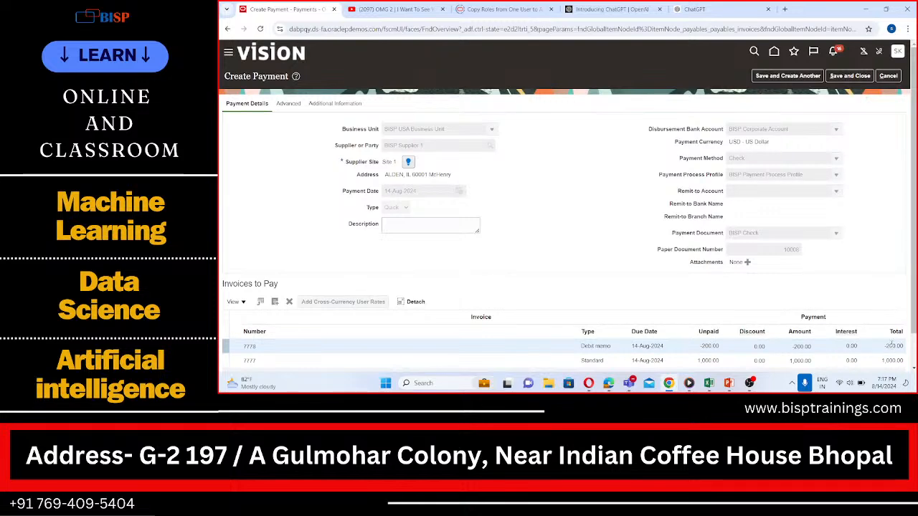
scroll(583, 235, down, 2)
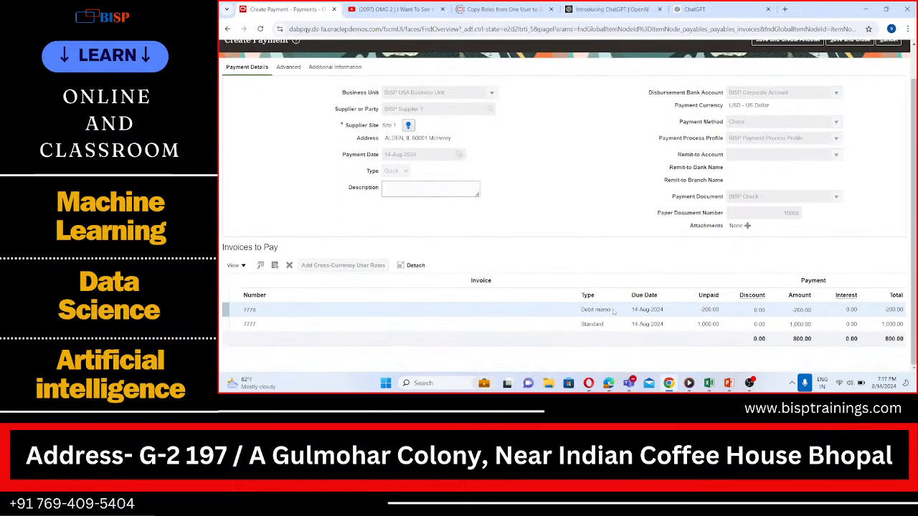
scroll(613, 311, up, 2)
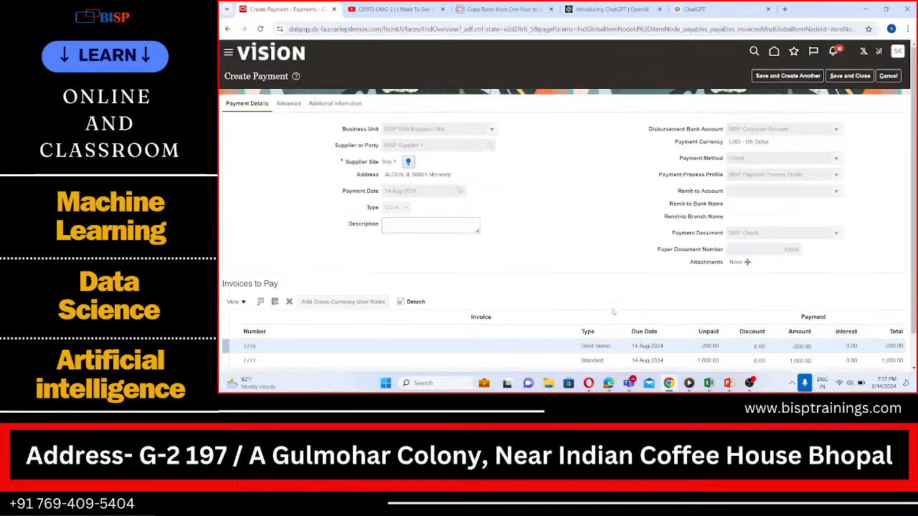
scroll(612, 310, down, 2)
scroll(746, 231, up, 2)
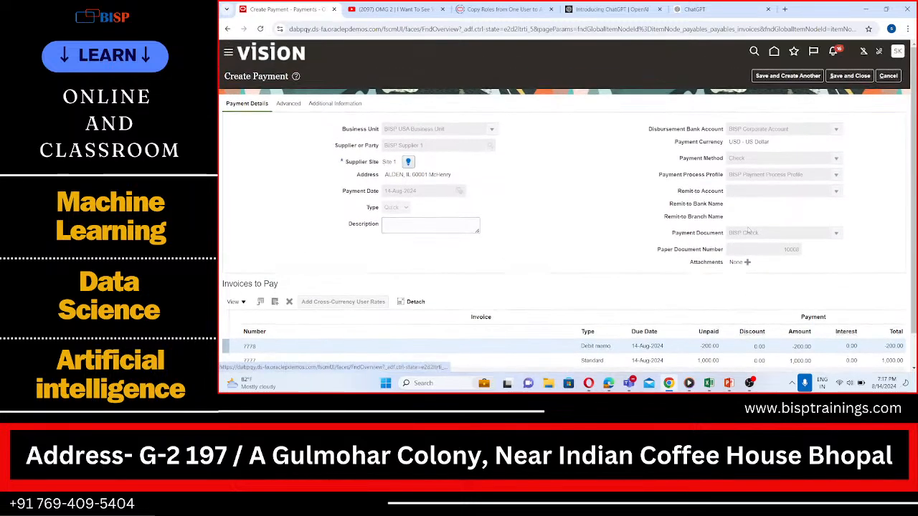
click(854, 79)
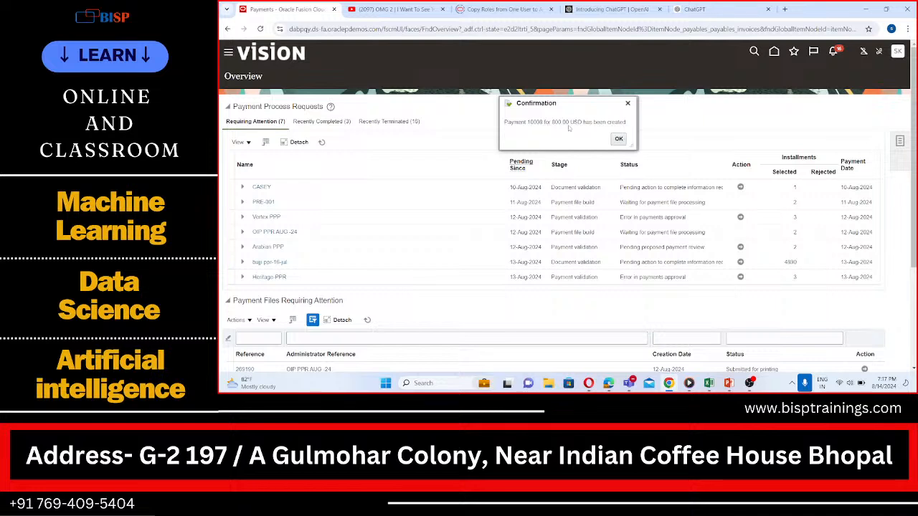
click(618, 140)
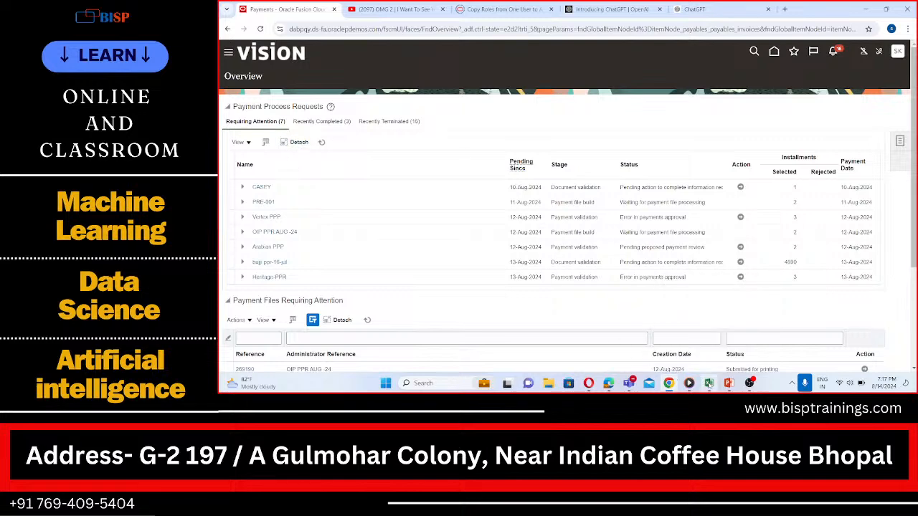
- Switch to the Excel workbook and enter "Invoice number 7777, paid $1000 as rent" in cell C293 of the credit memo row
click(708, 382)
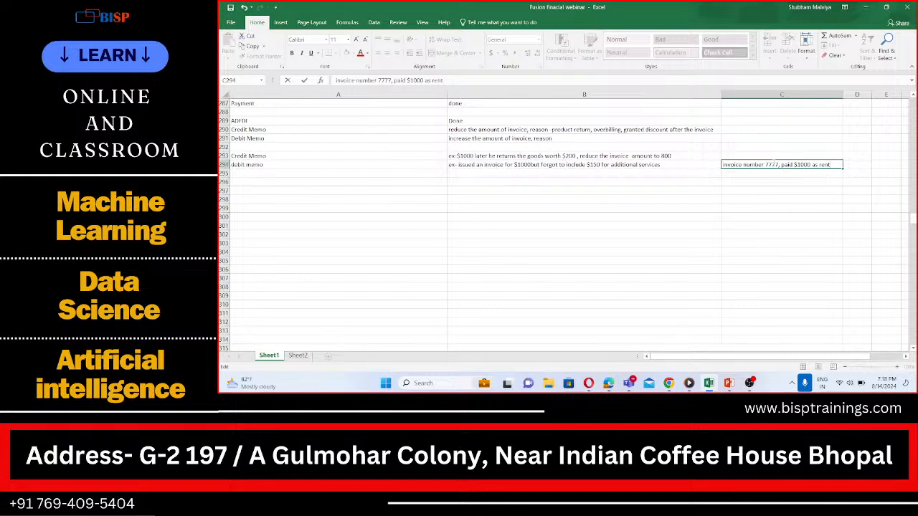
click(729, 155)
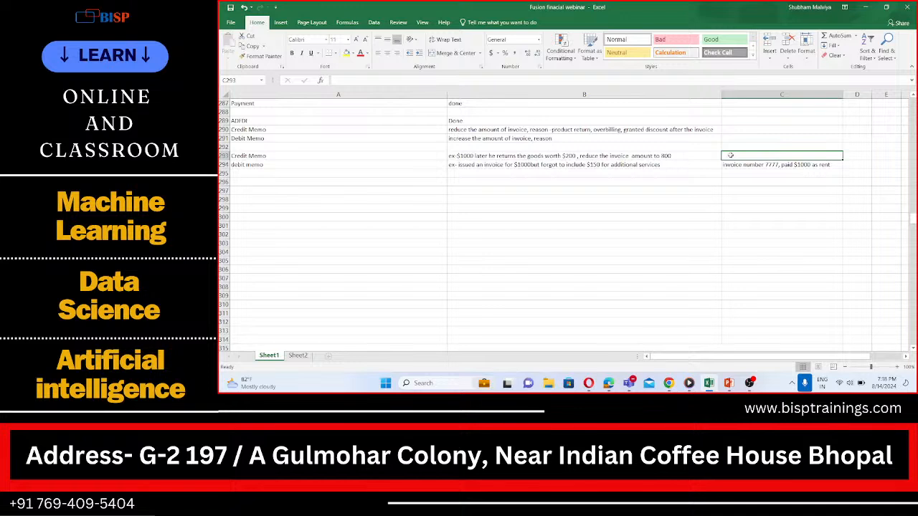
double_click(730, 155)
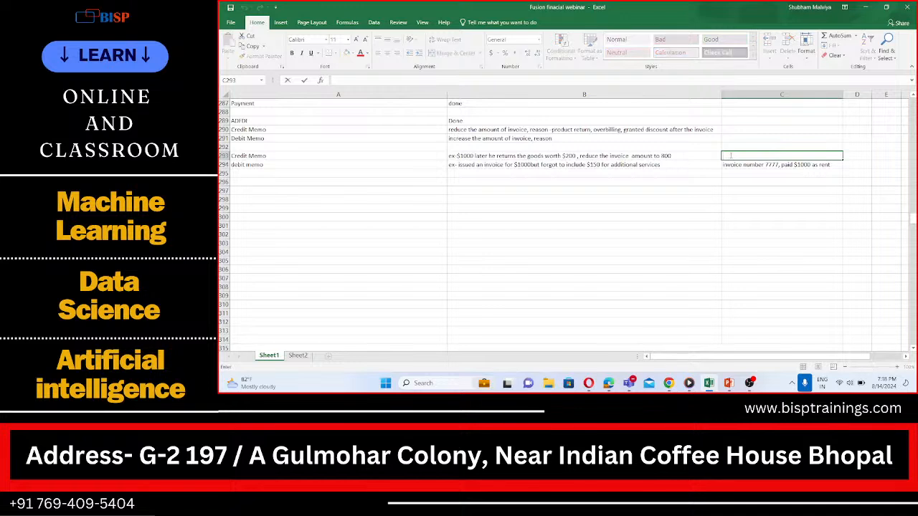
text(I)
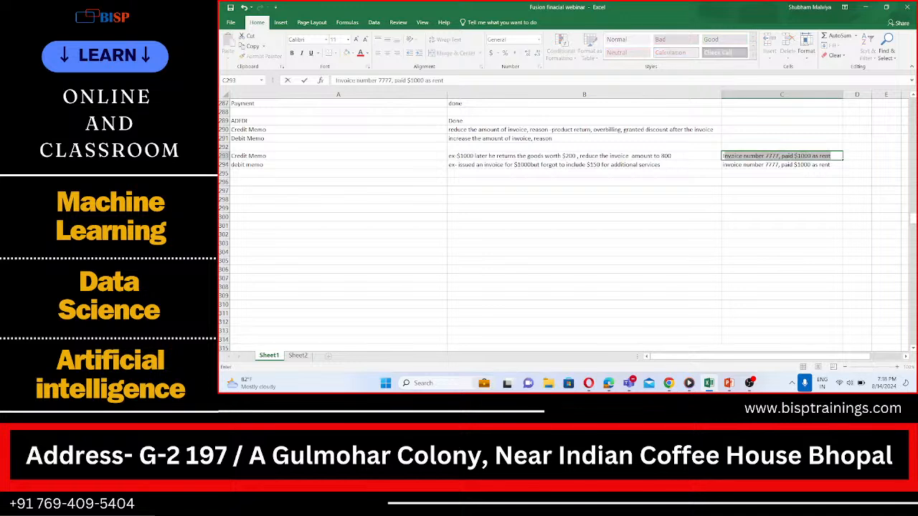
key(Tab)
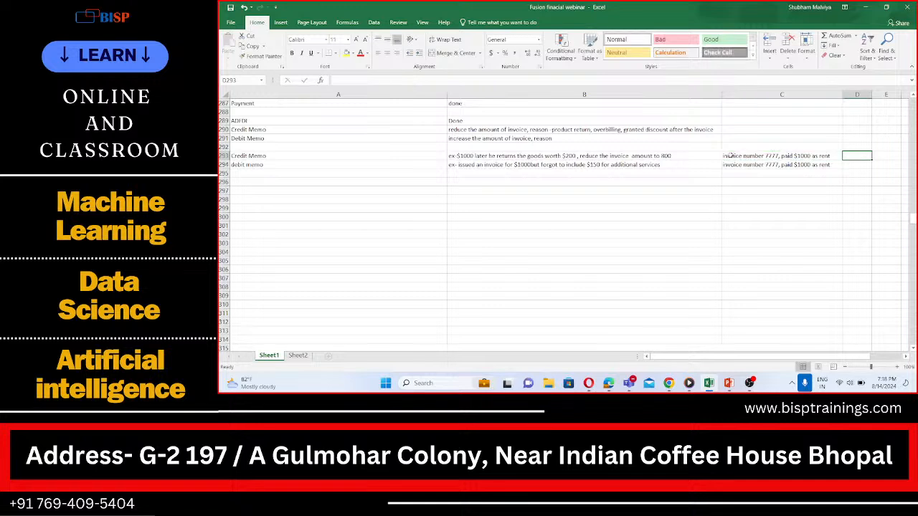
- Change the invoice number in the credit memo example in cell C293 to 8888
double_click(774, 155)
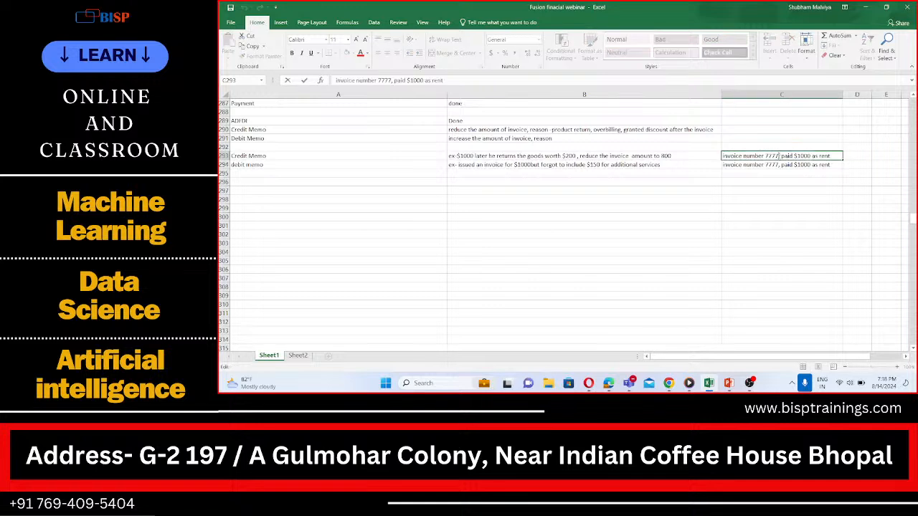
double_click(771, 156)
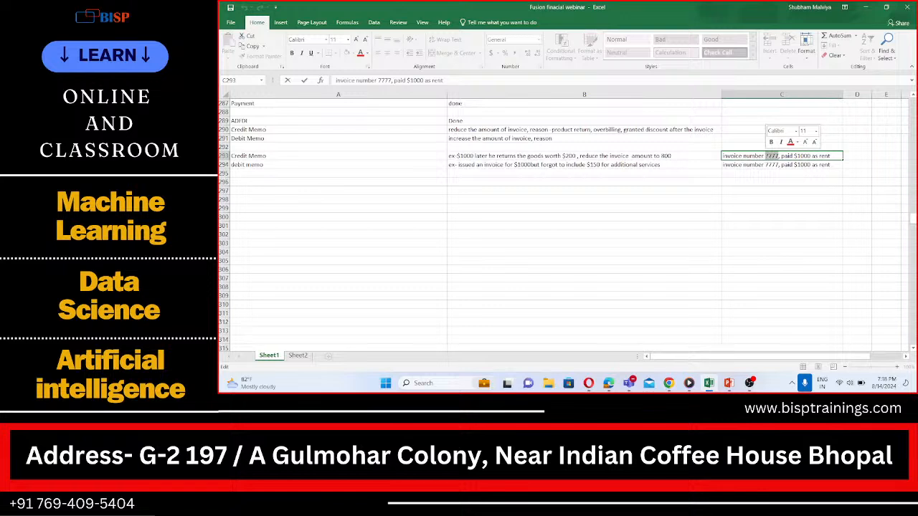
text(8888)
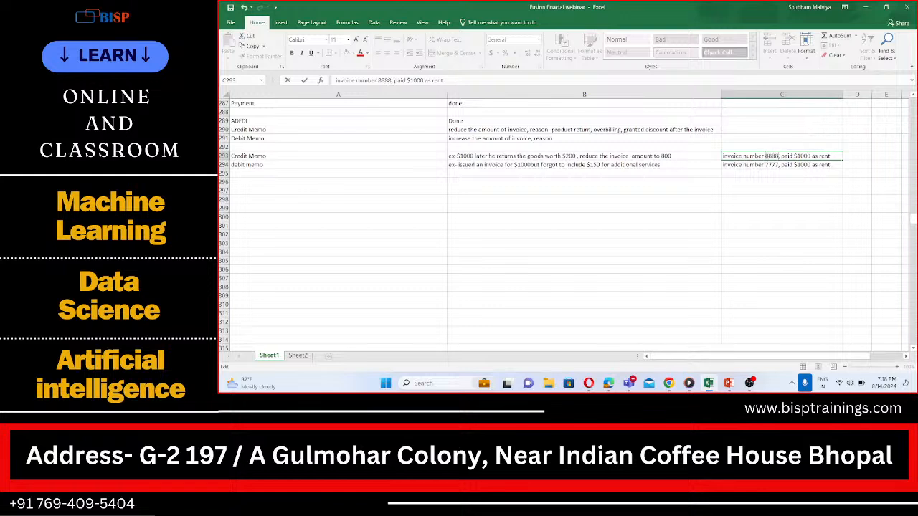
click(784, 217)
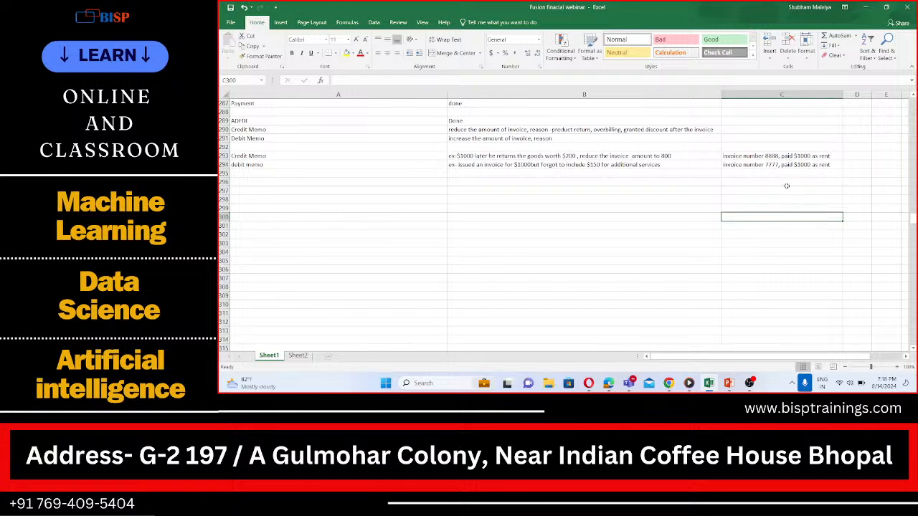
click(787, 185)
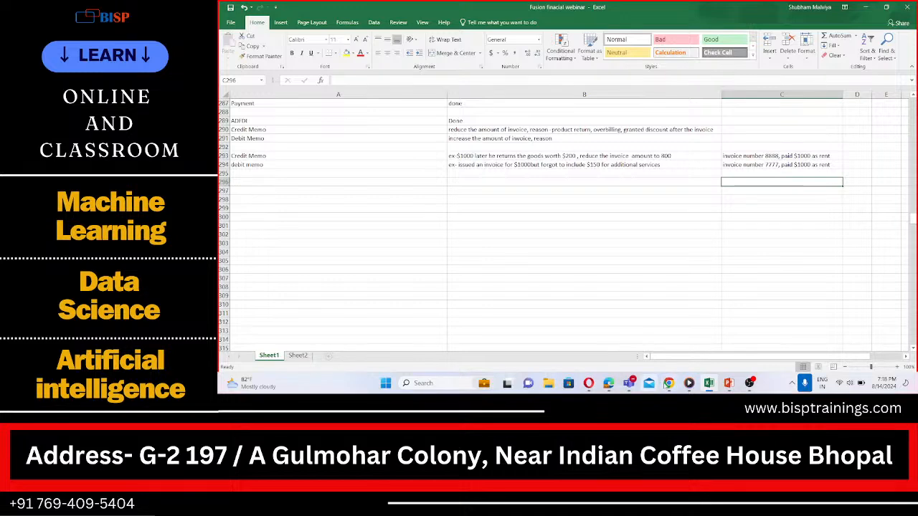
- Switch to Oracle Fusion in the browser, go to the Payables Invoices work area and start creating an invoice
click(668, 383)
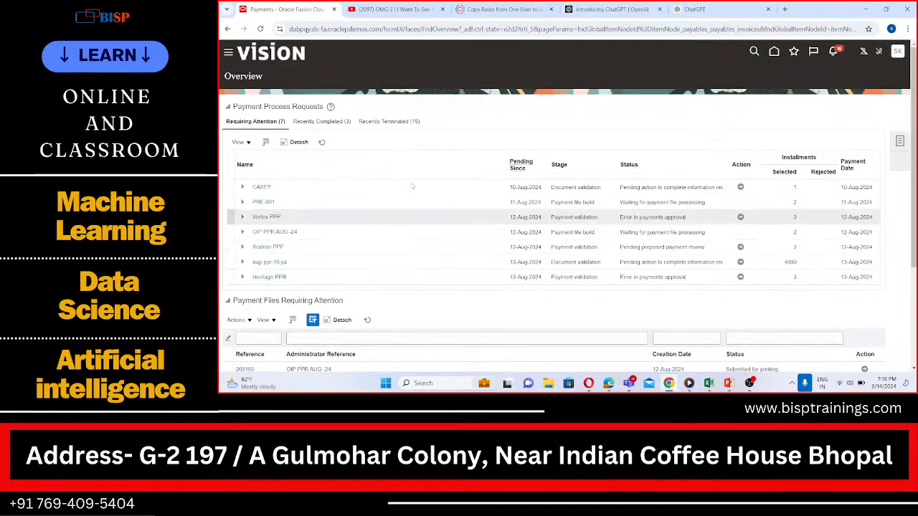
scroll(281, 192, down, 2)
scroll(281, 192, down, 2)
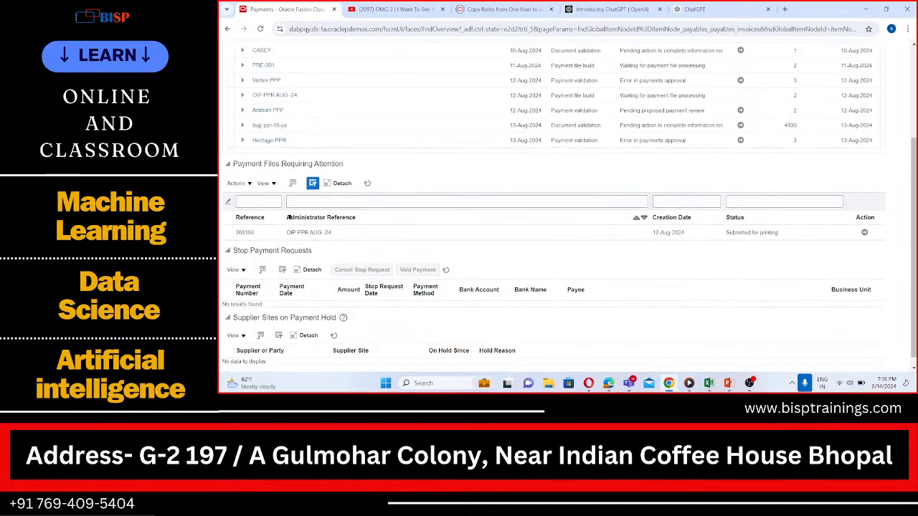
scroll(310, 251, up, 4)
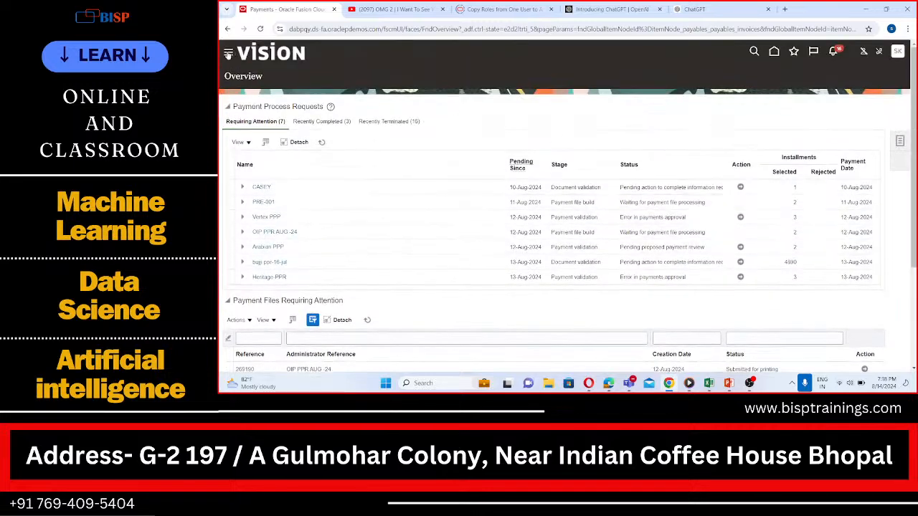
click(228, 53)
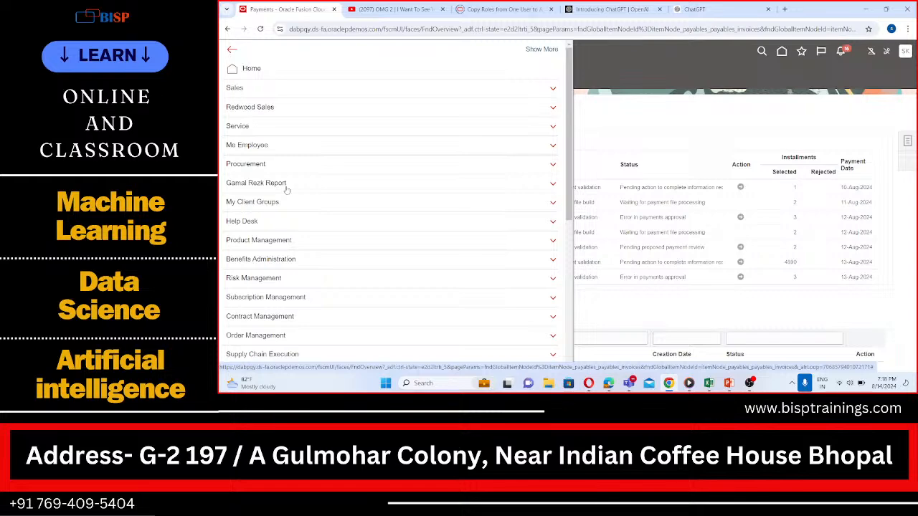
scroll(285, 188, down, 5)
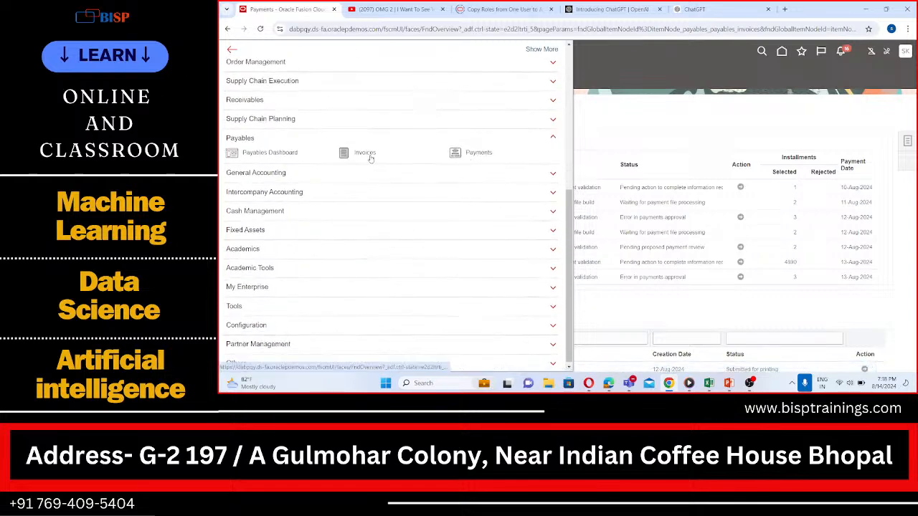
click(368, 153)
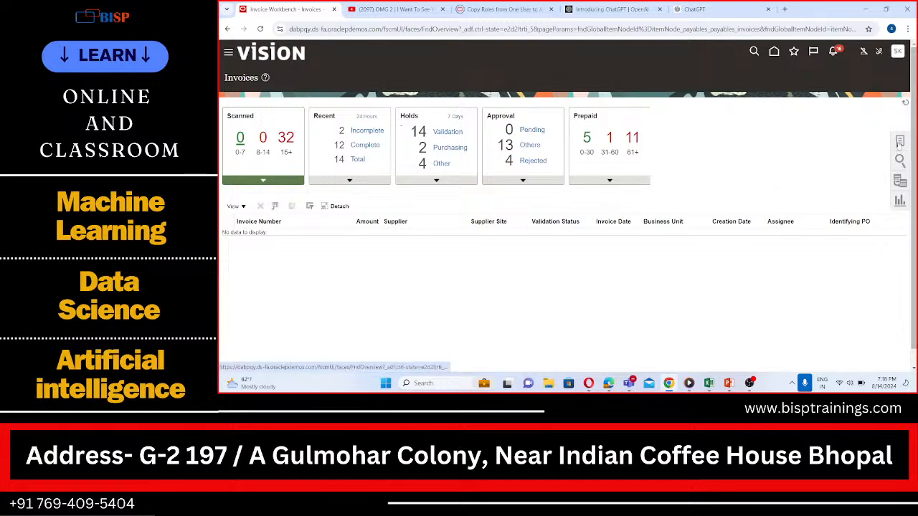
click(899, 143)
click(830, 81)
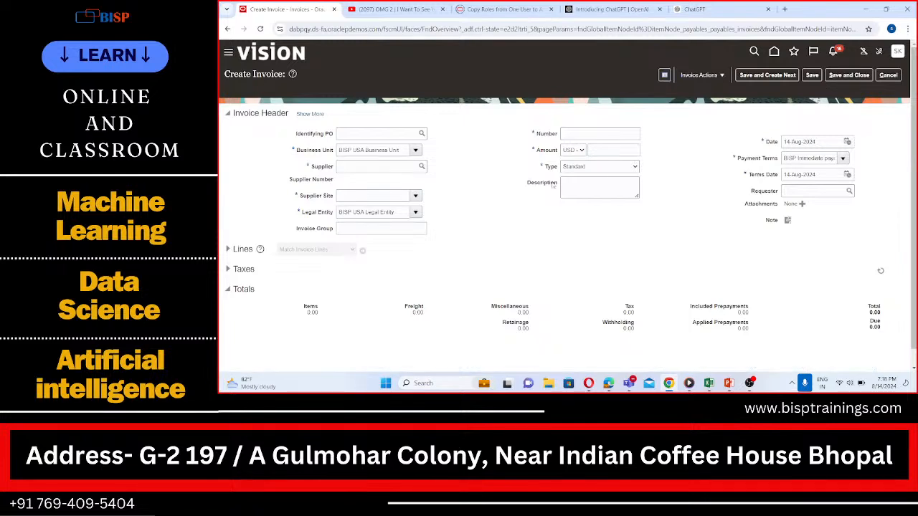
- Fill in the invoice header with supplier BISP Supplier 1, number 8888 and amount 1000 USD
click(366, 166)
text(BISP)
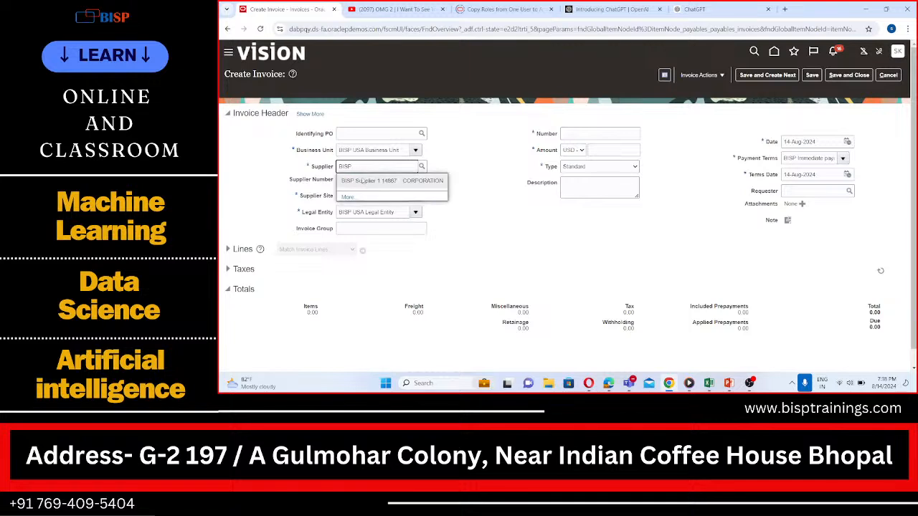
click(362, 180)
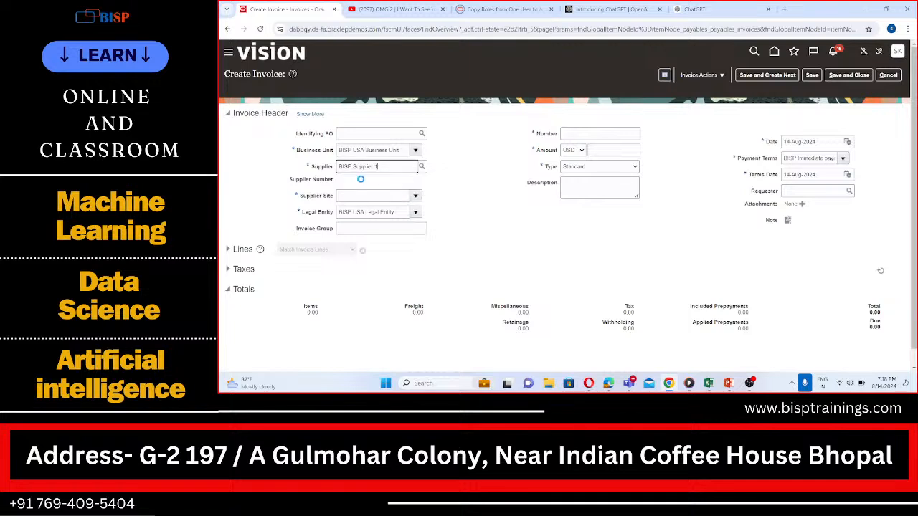
click(624, 132)
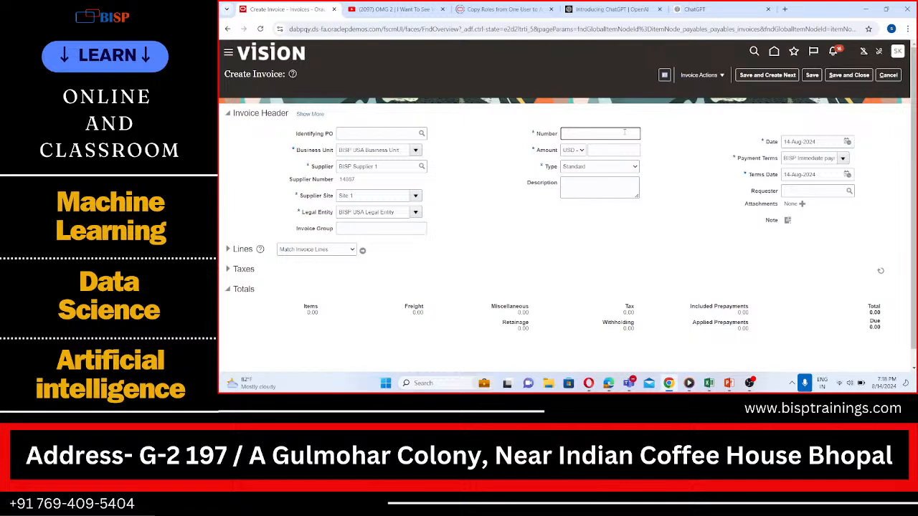
text(8888)
click(601, 150)
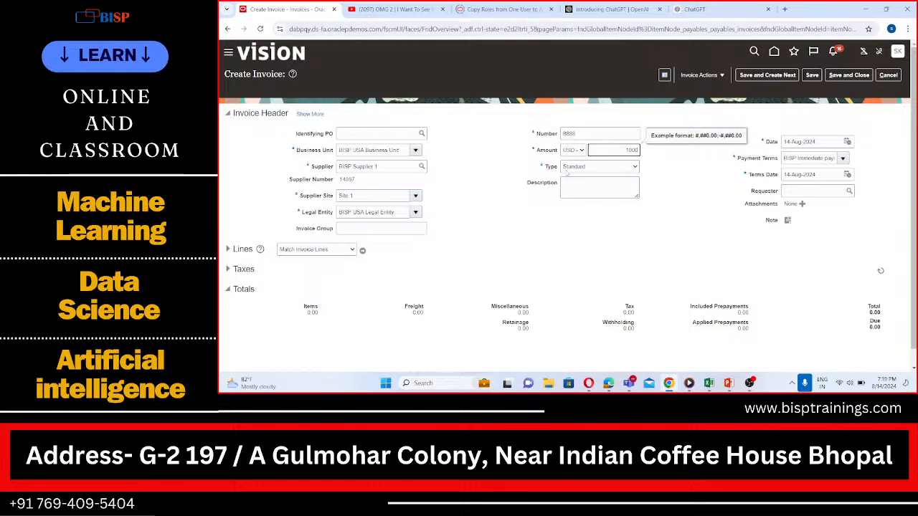
click(756, 149)
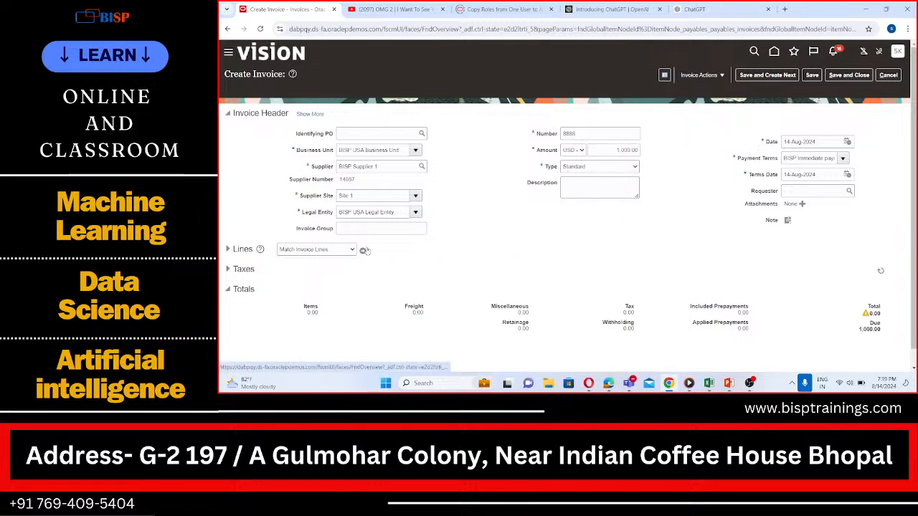
- Expand the invoice lines and enter item line 1 with amount 1000 and distribution set Rent
scroll(451, 223, down, 1)
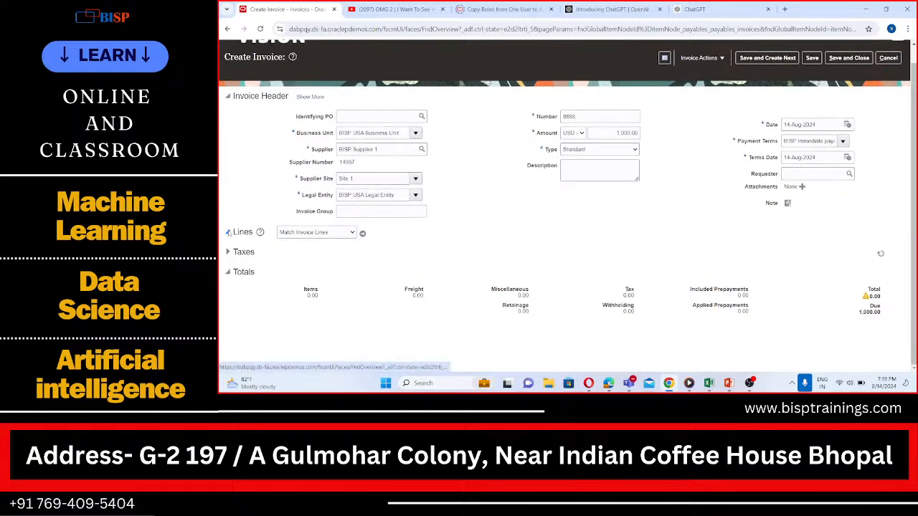
click(228, 232)
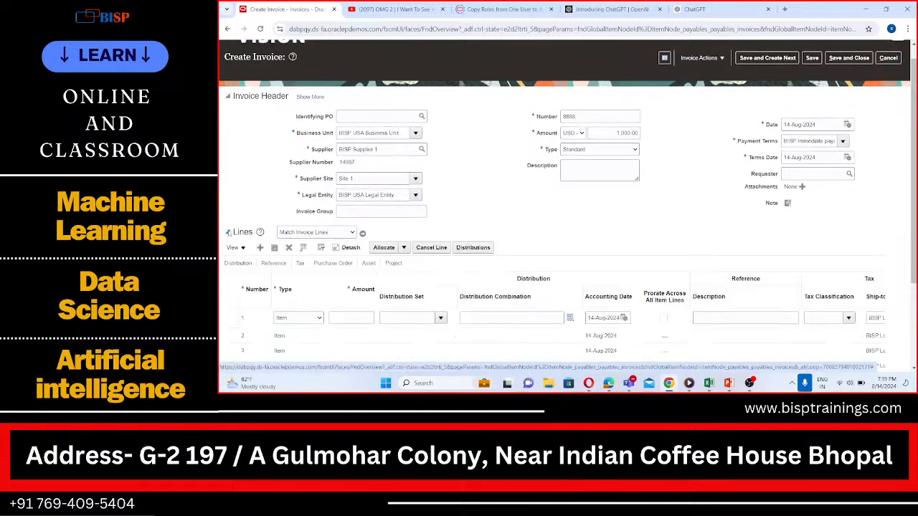
click(334, 318)
text(1000)
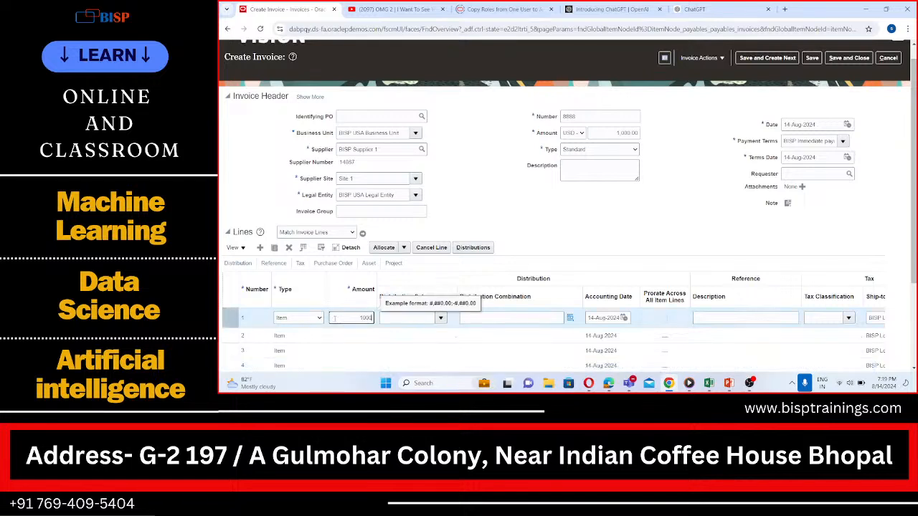
click(395, 318)
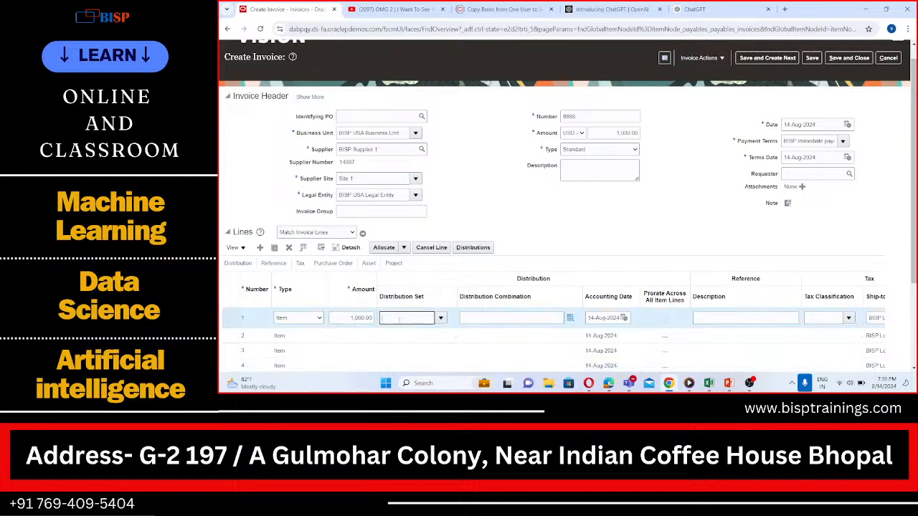
text(rent)
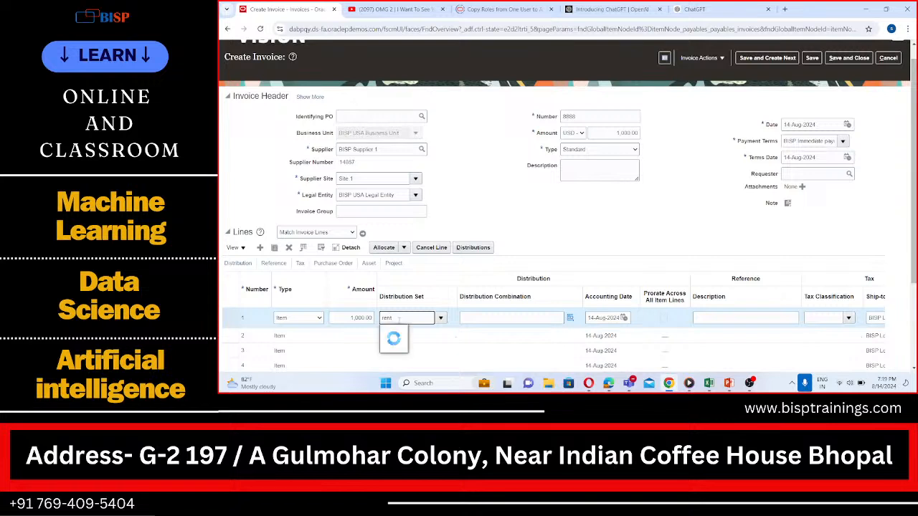
click(388, 336)
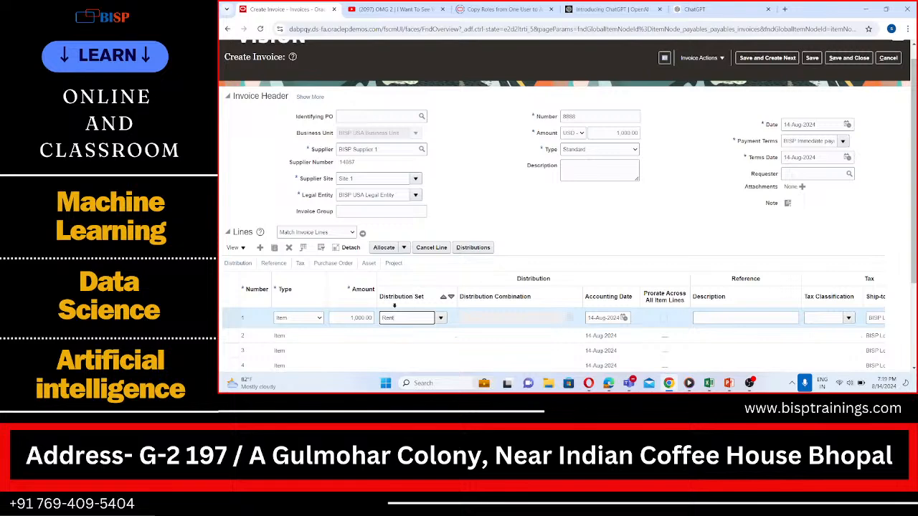
scroll(391, 240, down, 2)
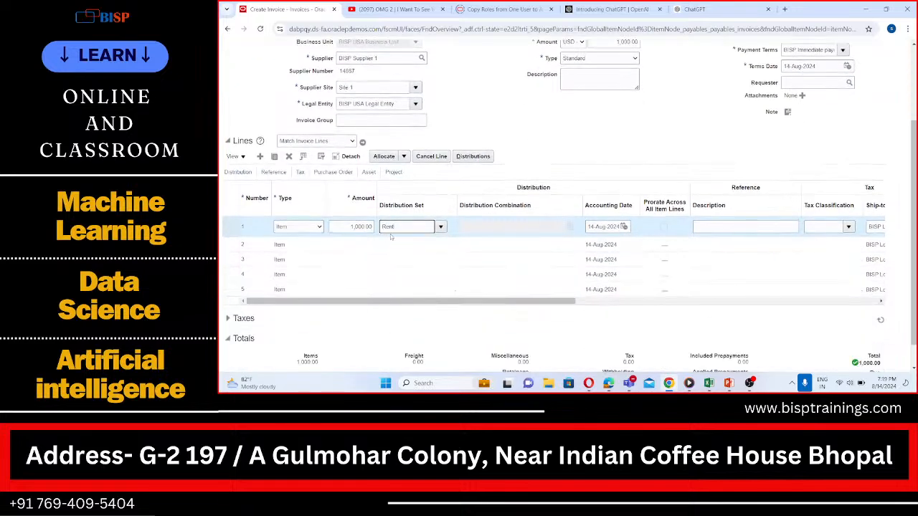
- Try to validate invoice 8888, choosing to continue past the duplicate warning
scroll(466, 193, up, 3)
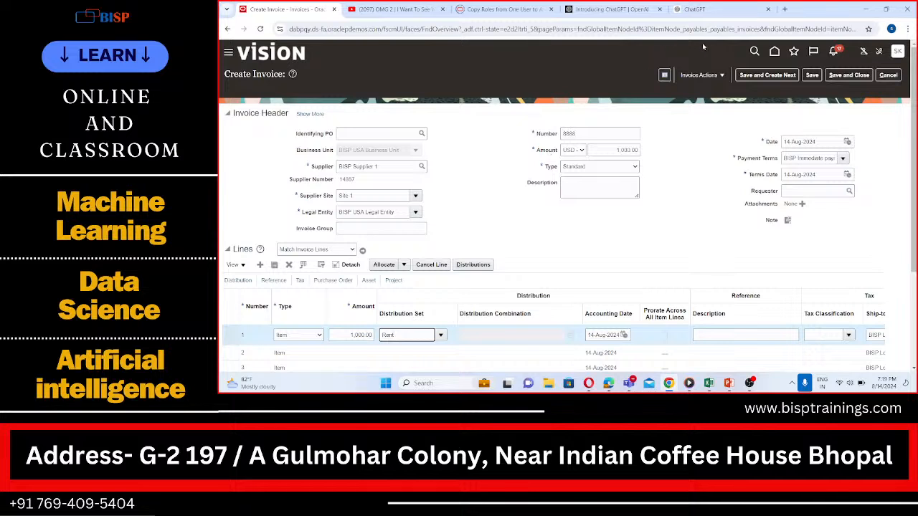
click(714, 75)
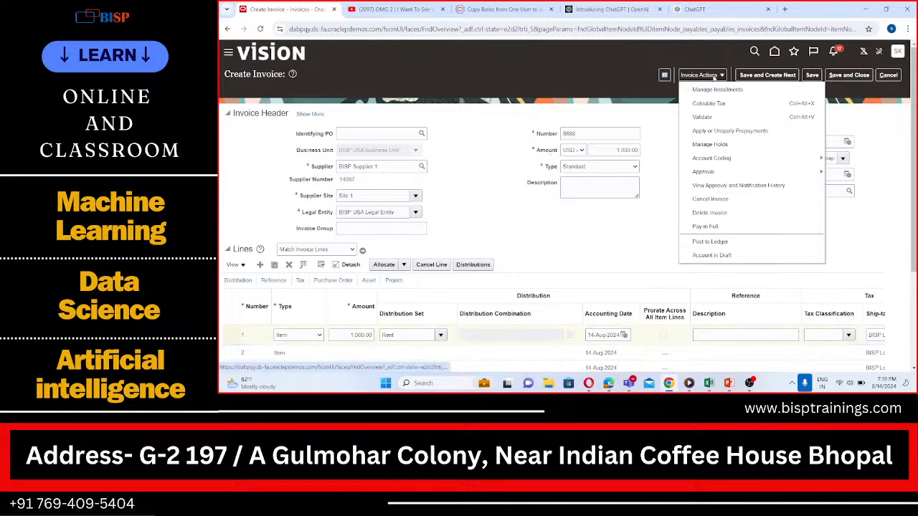
click(711, 119)
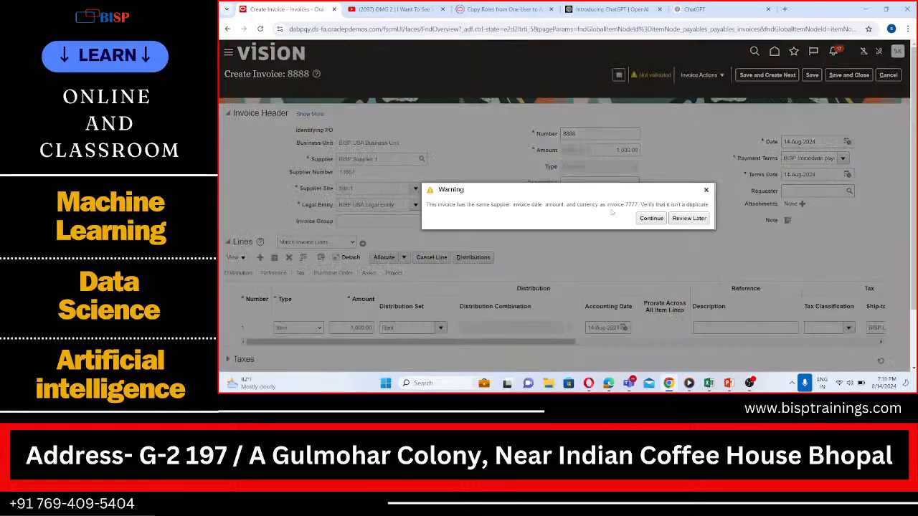
click(659, 219)
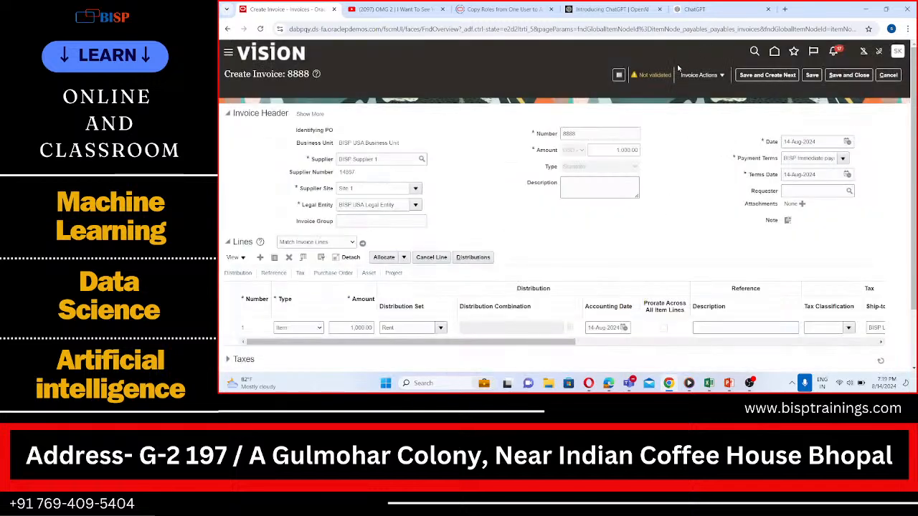
- Change both the header amount of invoice 8888 and its line 1 amount to 2,000.00
scroll(693, 97, down, 2)
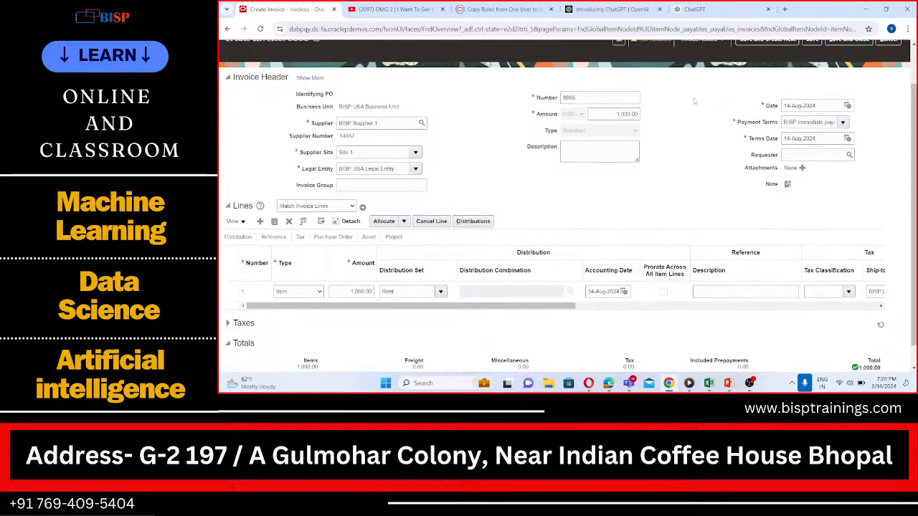
click(354, 259)
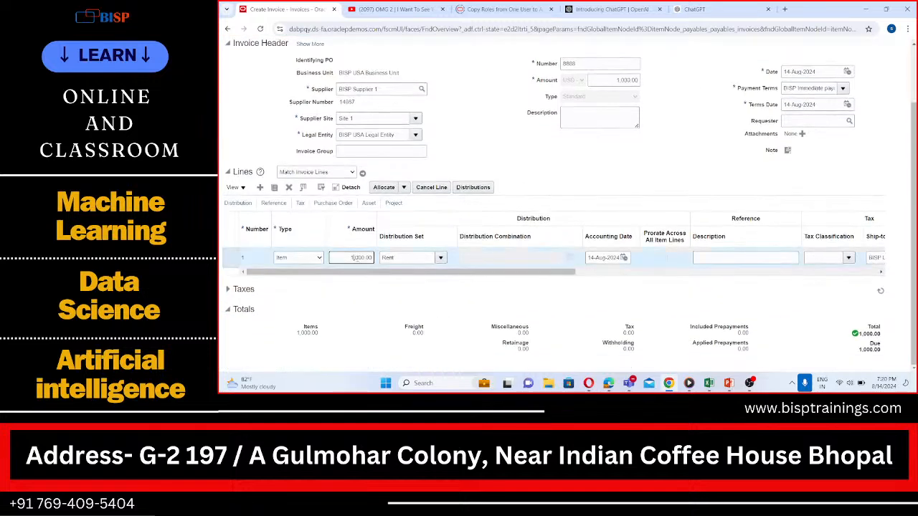
scroll(354, 257, up, 2)
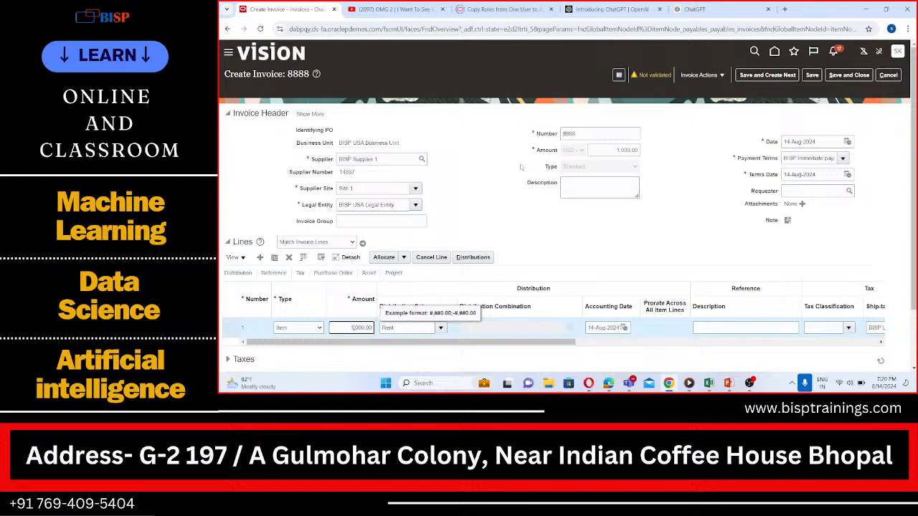
click(618, 150)
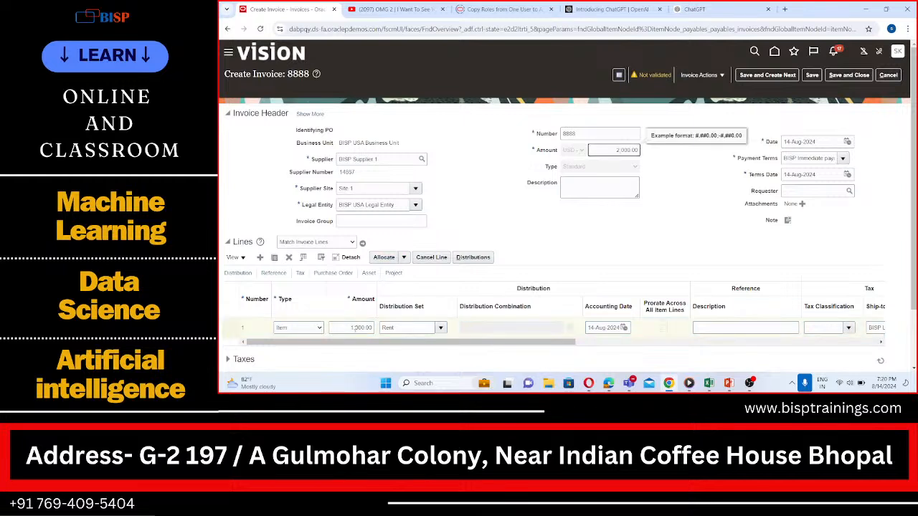
click(352, 328)
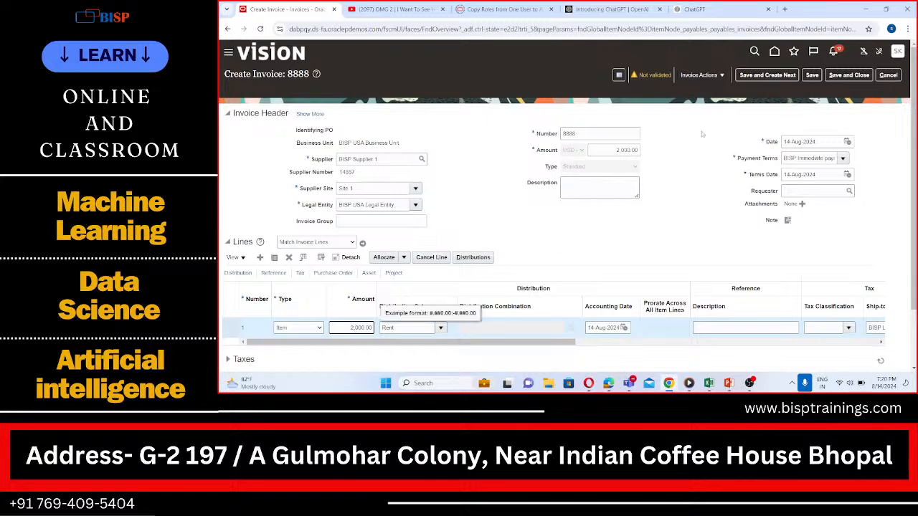
scroll(646, 214, down, 2)
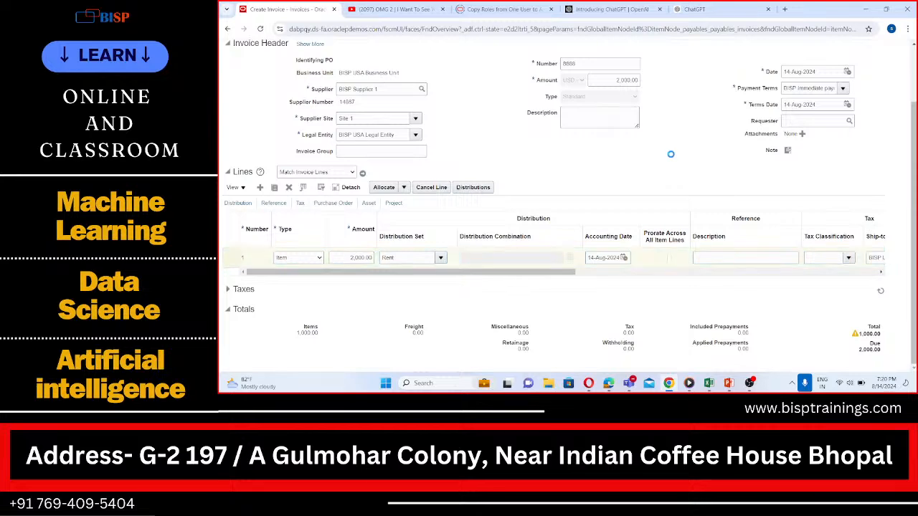
scroll(670, 158, up, 1)
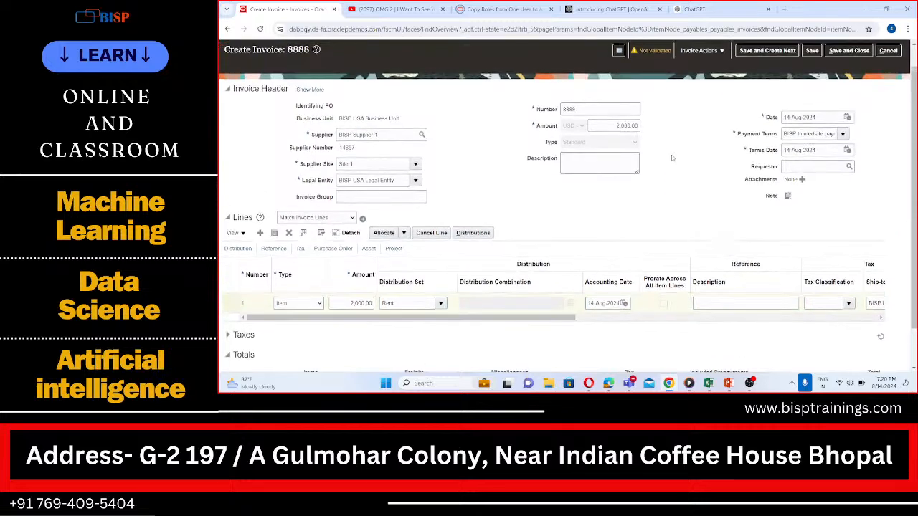
- Try to validate invoice 8888 with its changed amounts
scroll(671, 158, up, 1)
click(701, 75)
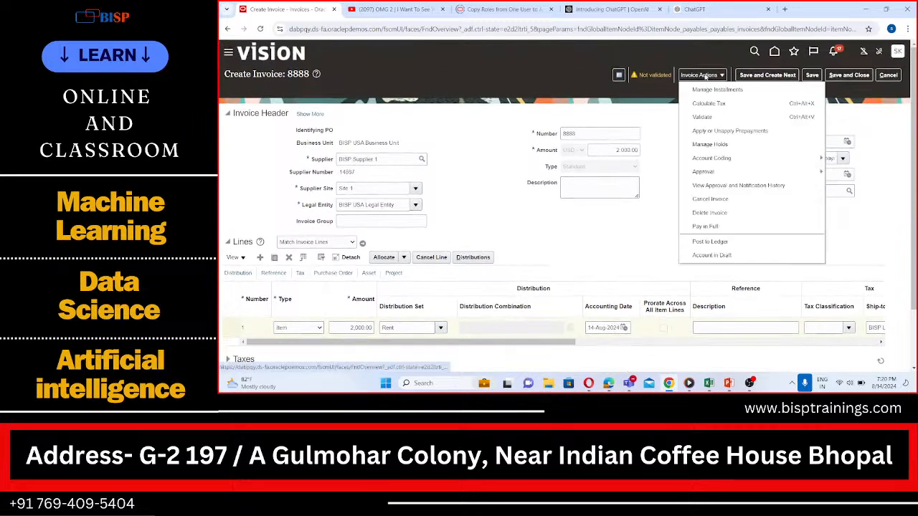
click(707, 119)
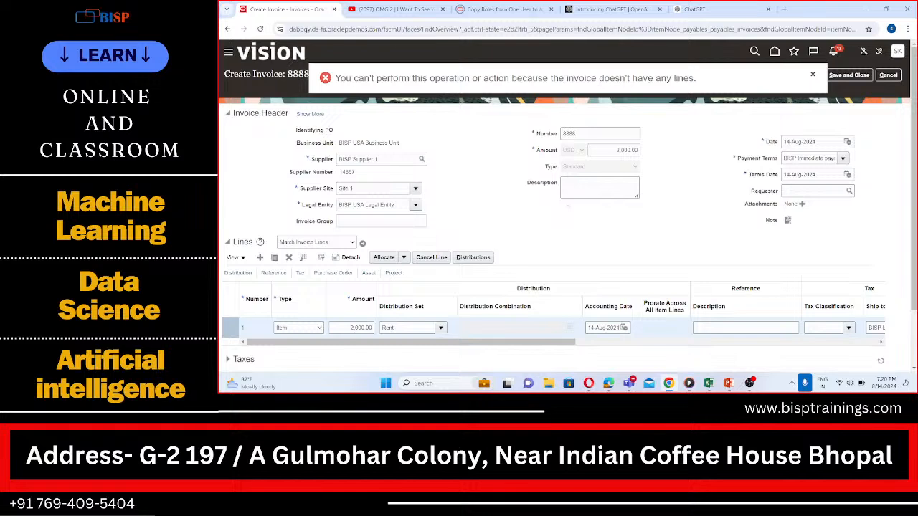
- Request the distributions for line 1 of invoice 8888, choosing to continue past the duplicate warning
scroll(332, 278, down, 2)
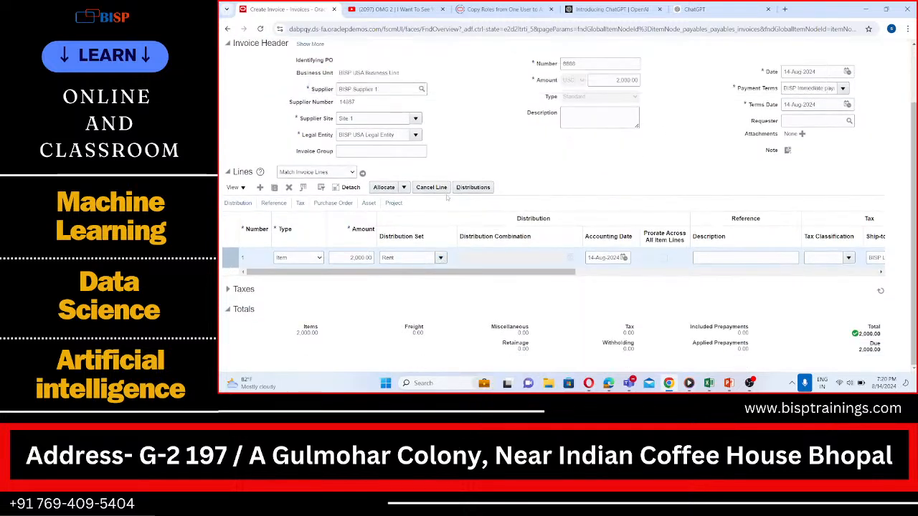
click(473, 187)
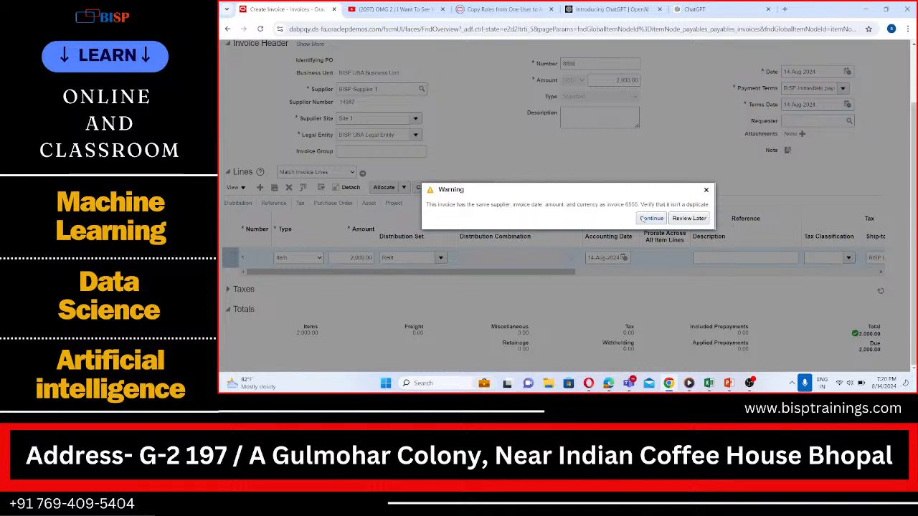
click(653, 222)
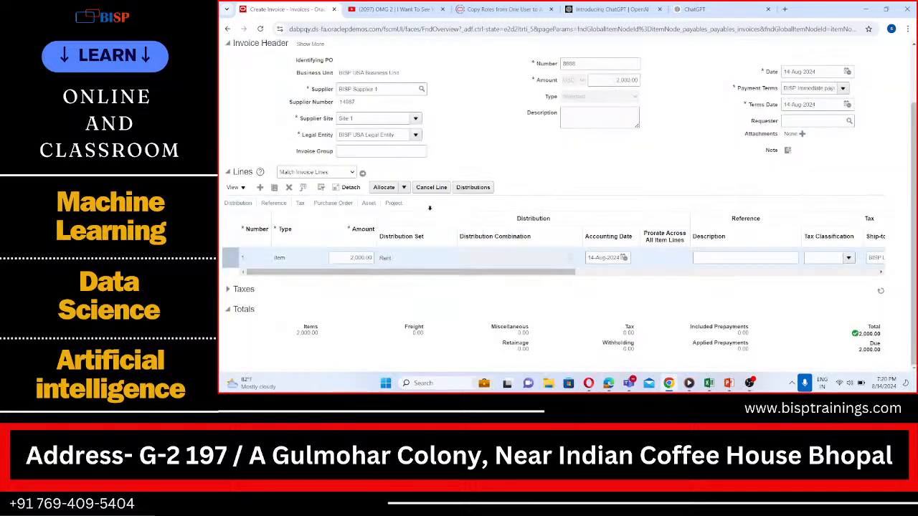
- Validate invoice 8888 and save and close it
scroll(587, 185, up, 2)
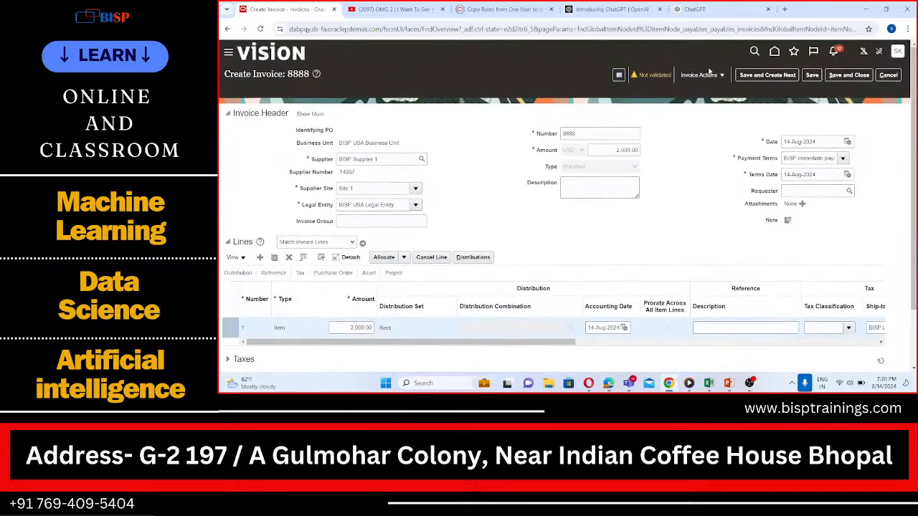
click(699, 75)
click(708, 123)
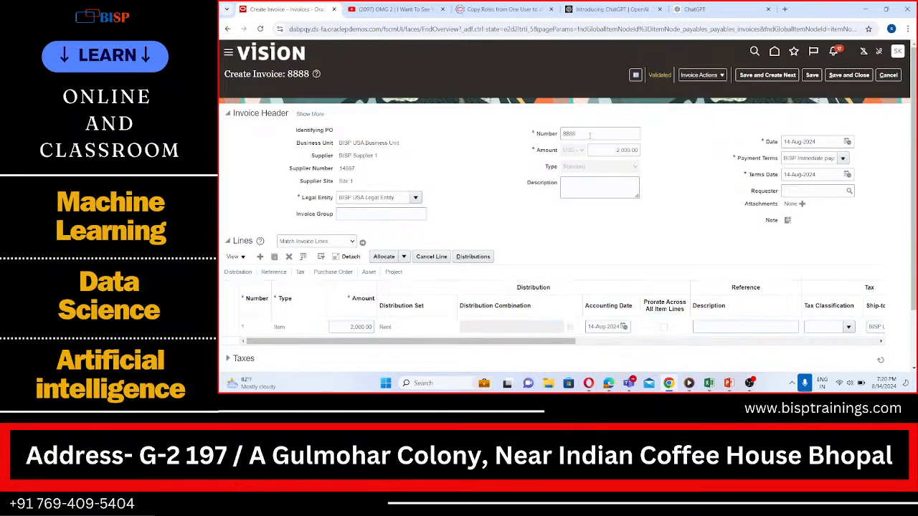
scroll(660, 172, down, 2)
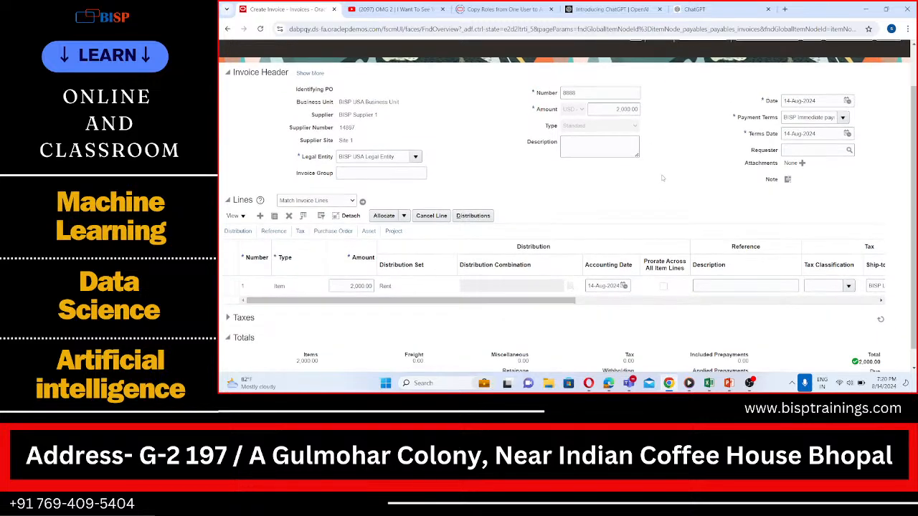
scroll(504, 236, up, 2)
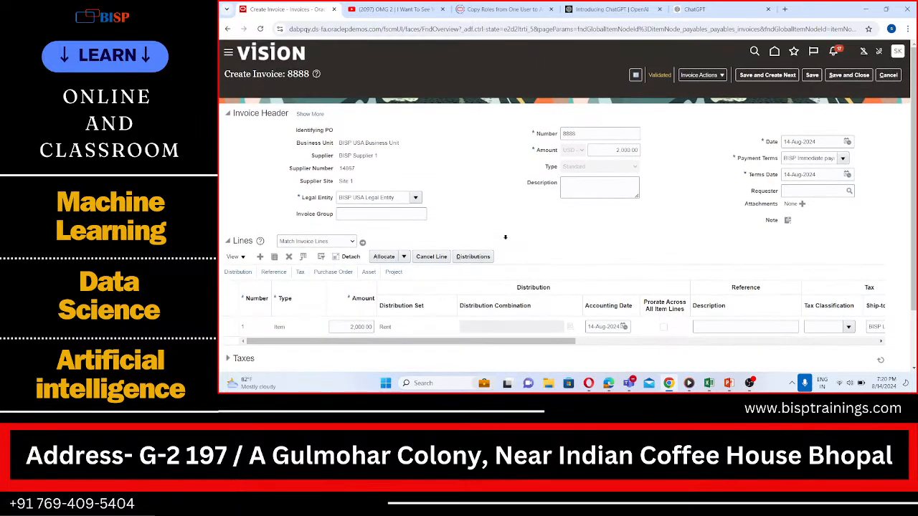
click(842, 75)
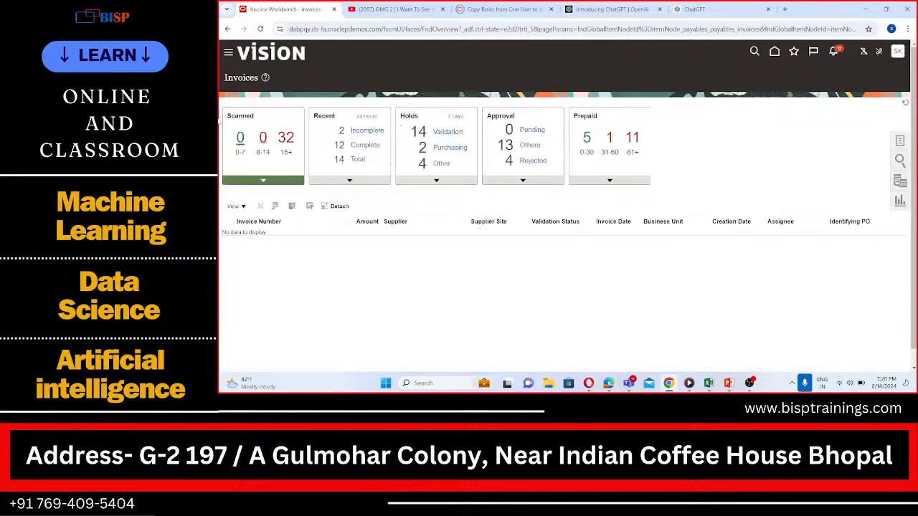
- Reopen the Payables Invoices work area from the application navigation
click(228, 52)
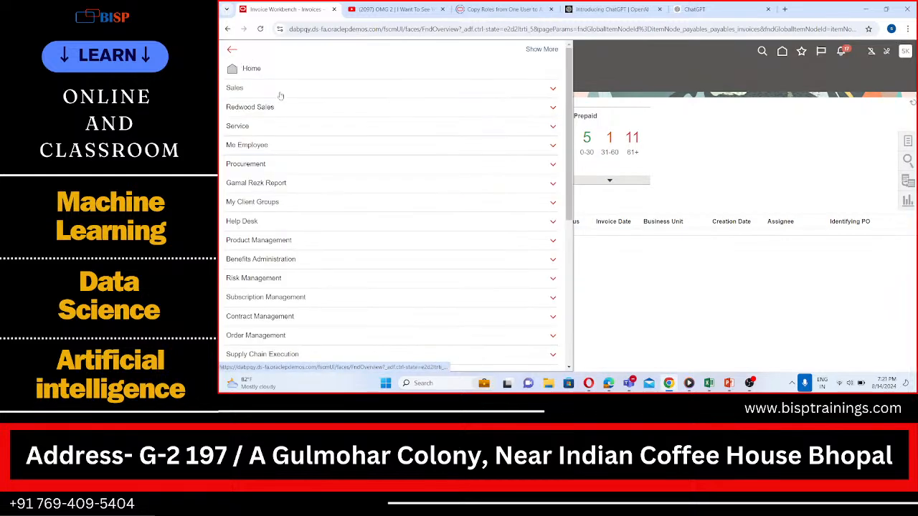
scroll(287, 205, down, 4)
click(305, 272)
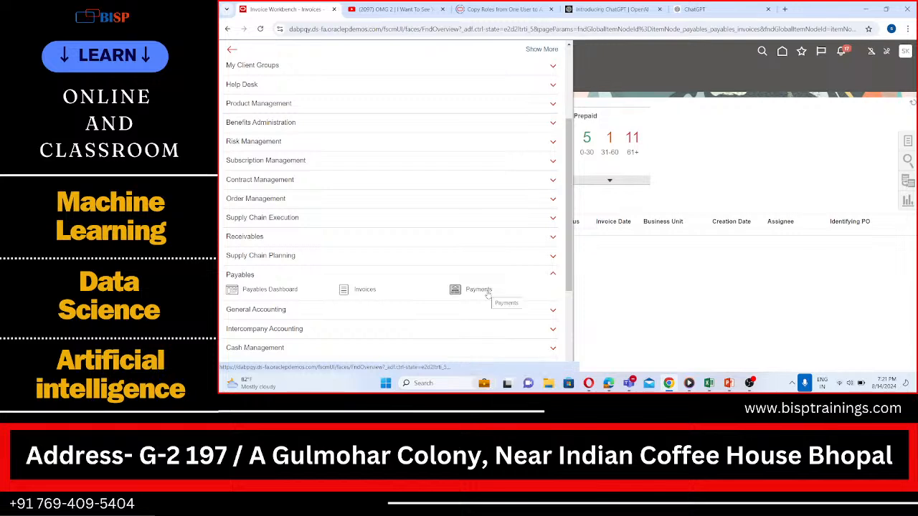
click(354, 289)
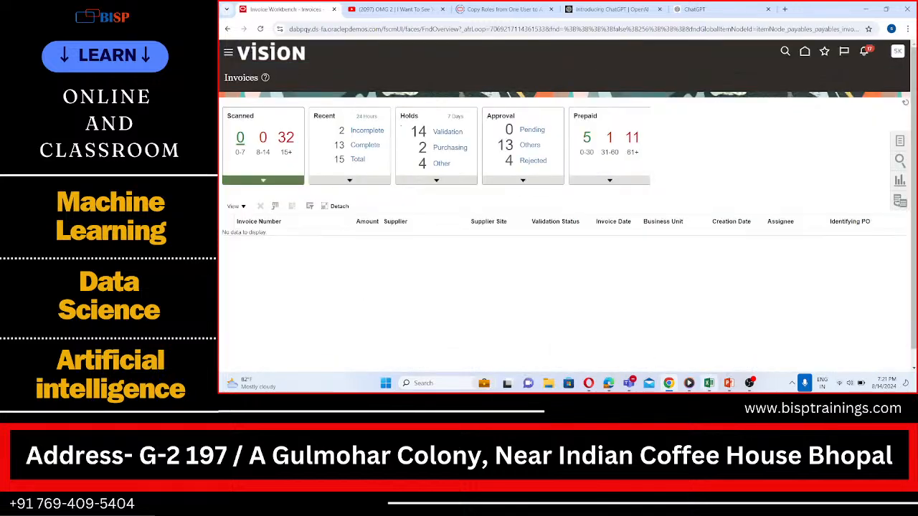
- Switch to Excel to review the Credit Memo example in row 293, and return to the Invoices page in the browser
click(708, 383)
click(271, 155)
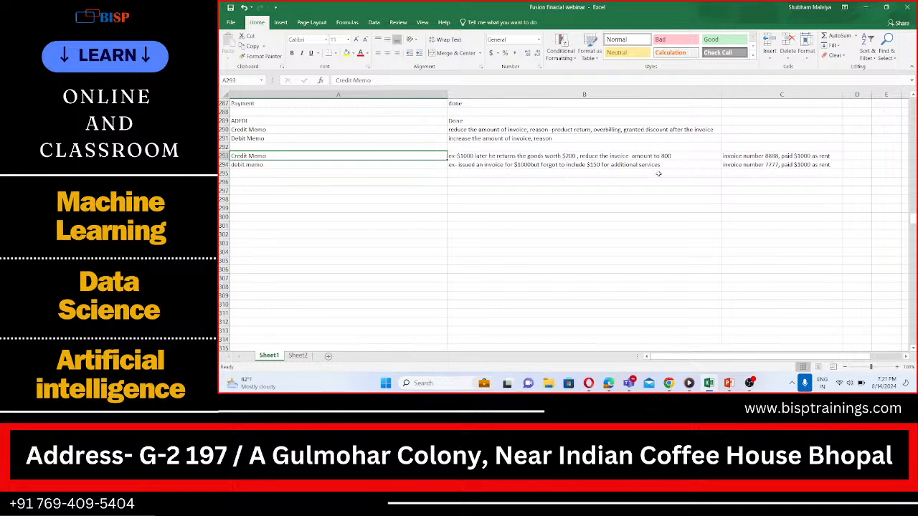
click(669, 383)
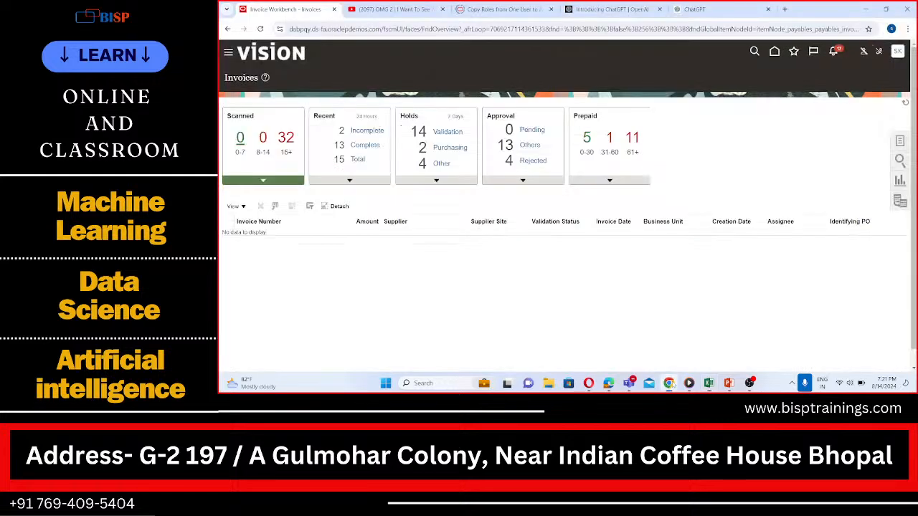
- Start a new invoice with number 8889 and supplier BISP Supplier 1
click(899, 141)
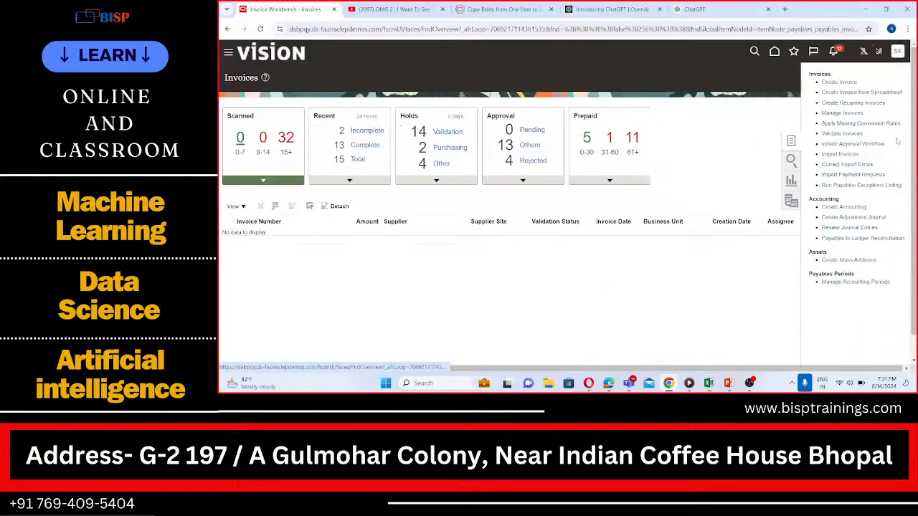
click(831, 83)
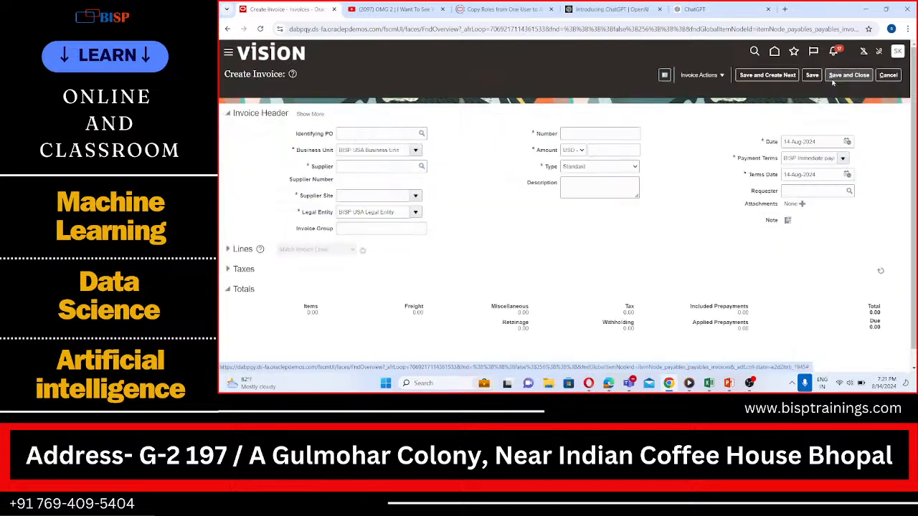
click(587, 132)
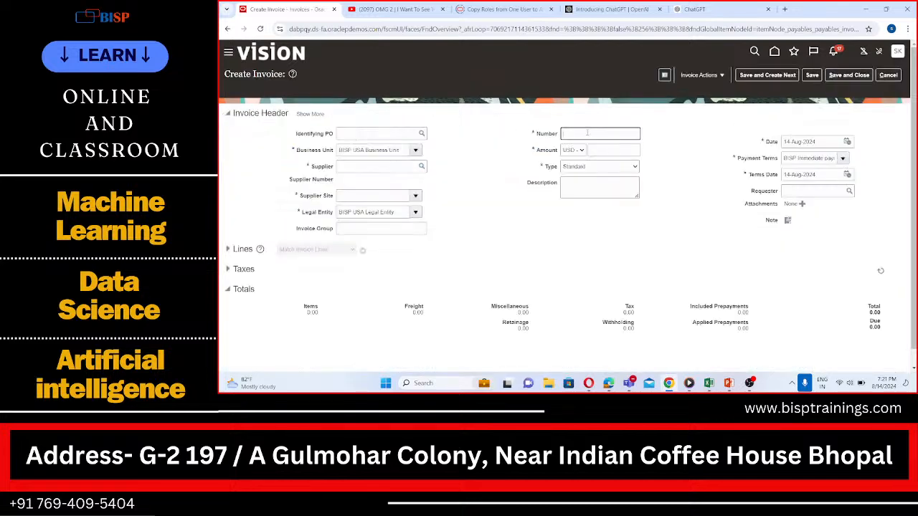
text(8889)
click(390, 166)
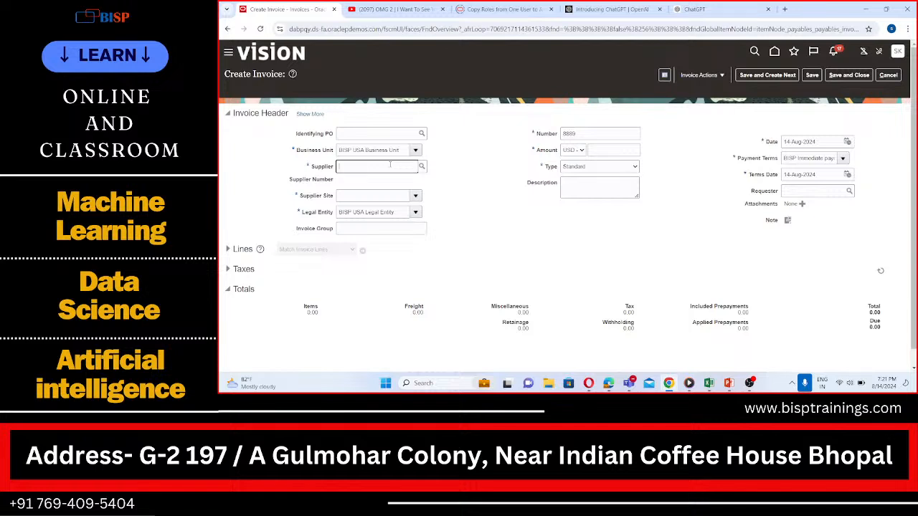
text(BiSP)
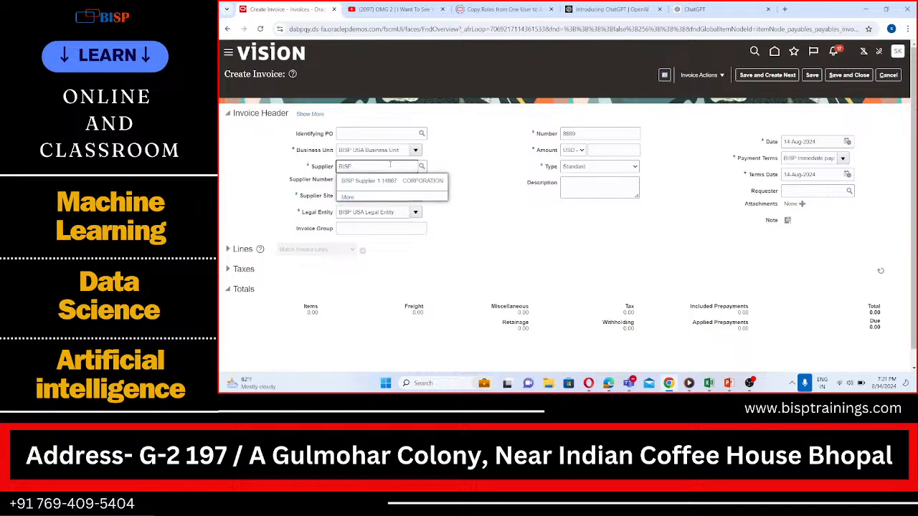
click(377, 177)
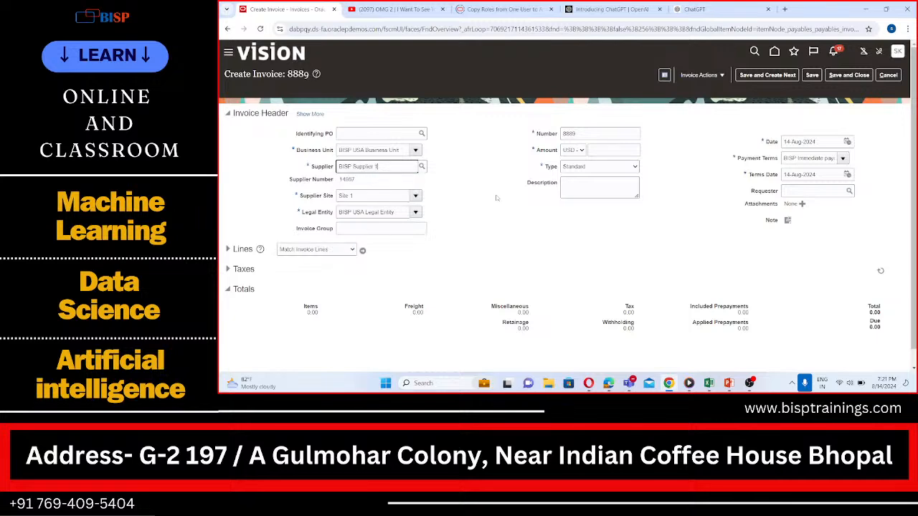
- Set the type of invoice 8889 to Credit memo and acknowledge the payment terms warning
scroll(495, 197, down, 1)
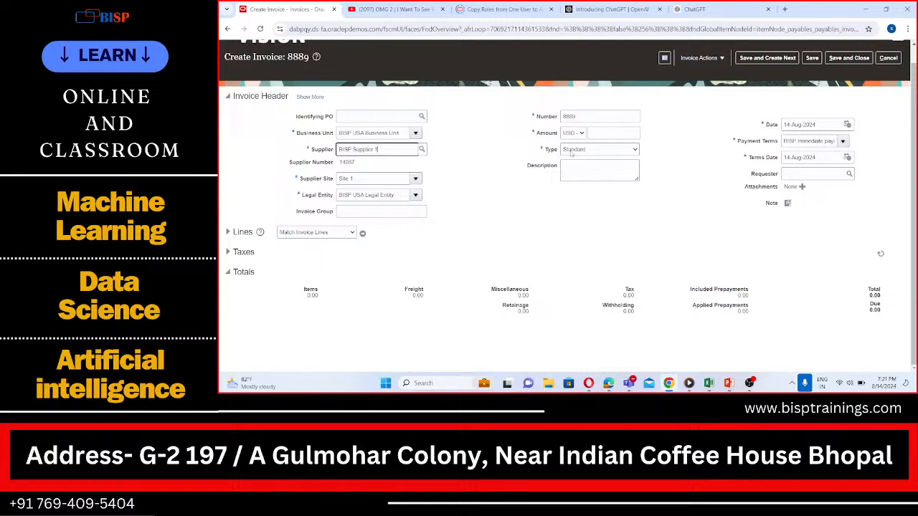
click(611, 153)
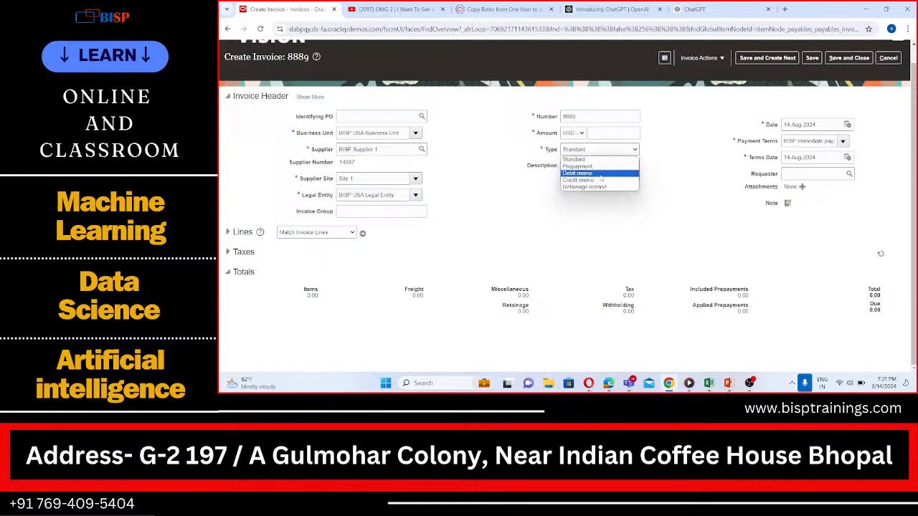
click(600, 179)
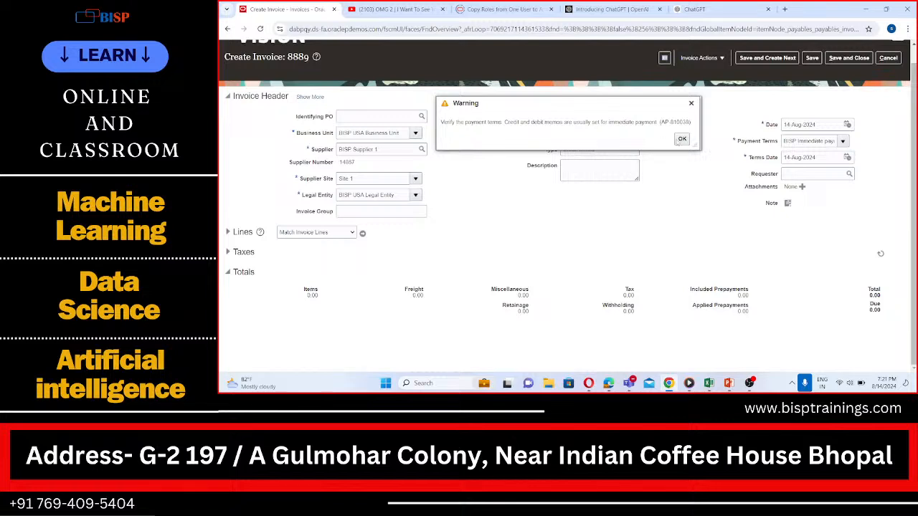
click(681, 140)
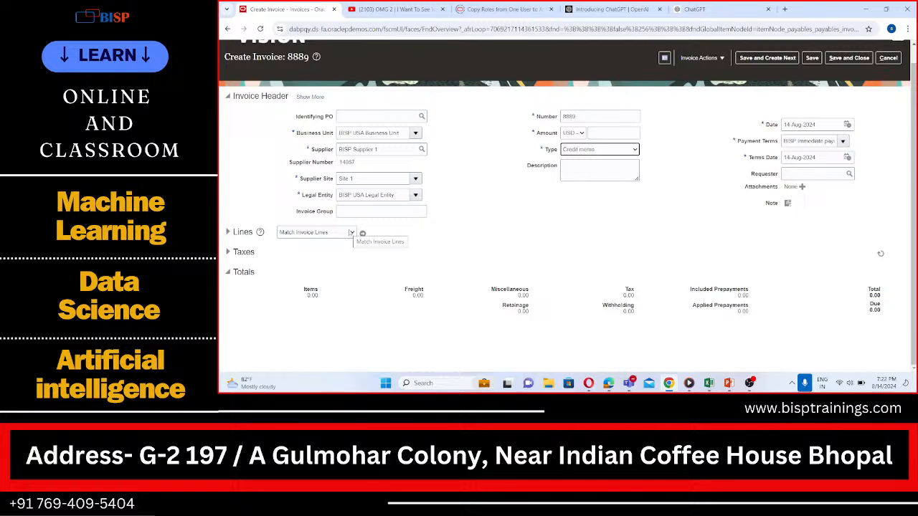
- Select Correct Unmatched Invoices for the lines and set the credit memo amount to -200.00 USD, acknowledging the duplicate warning
click(351, 233)
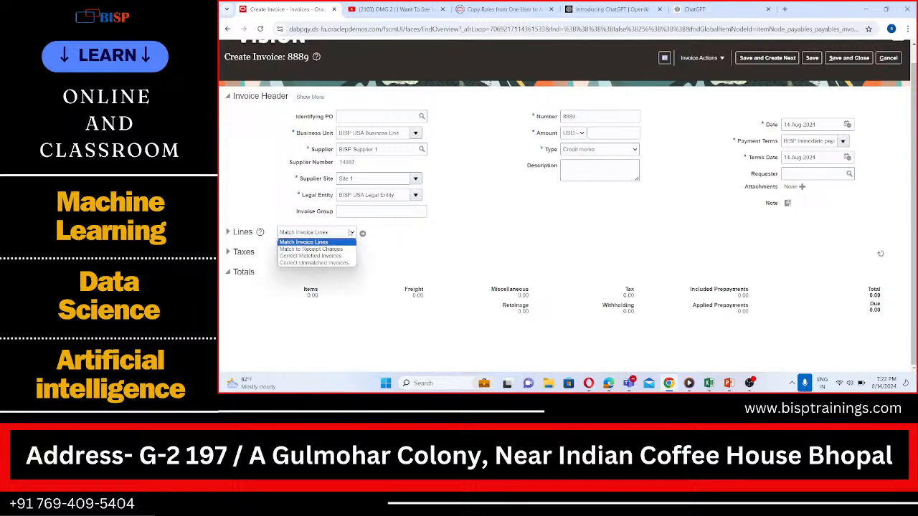
click(320, 262)
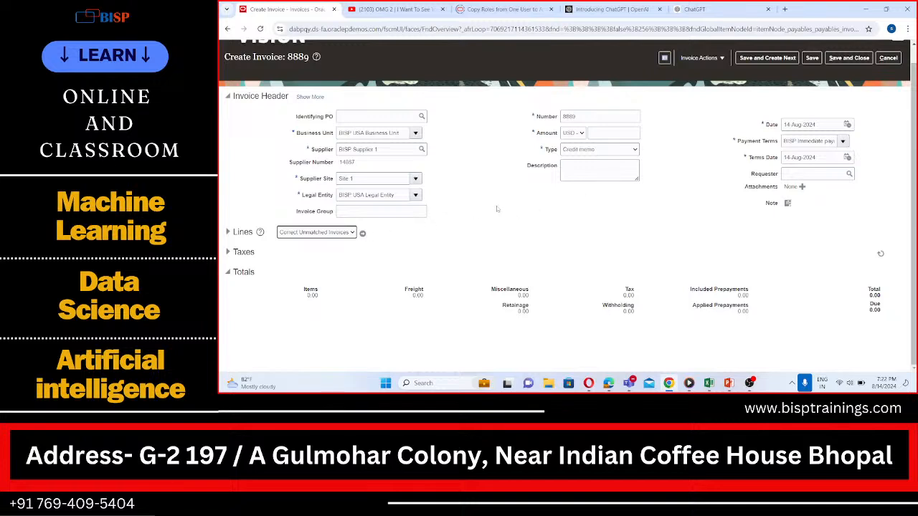
click(362, 234)
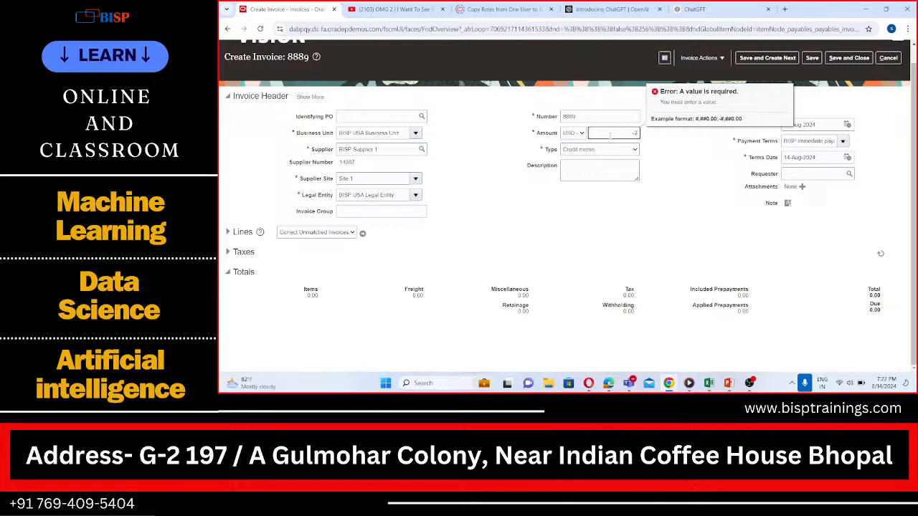
click(580, 217)
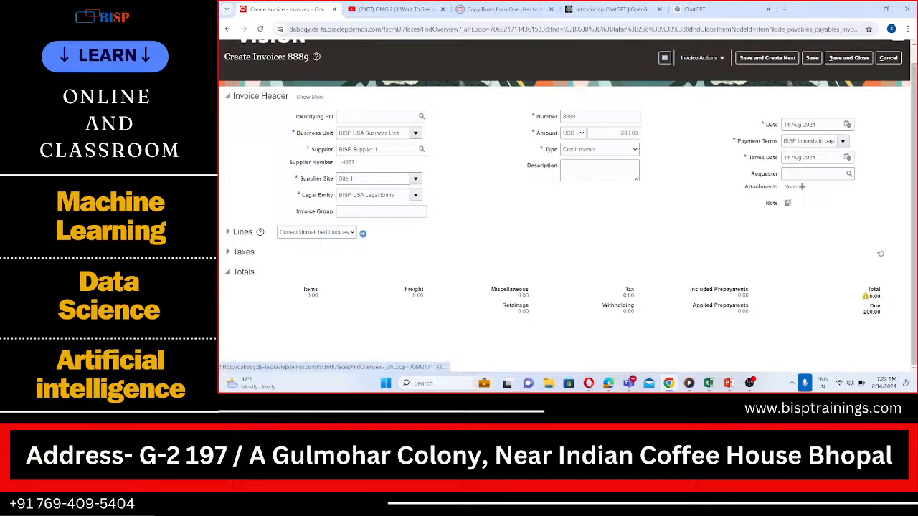
click(363, 234)
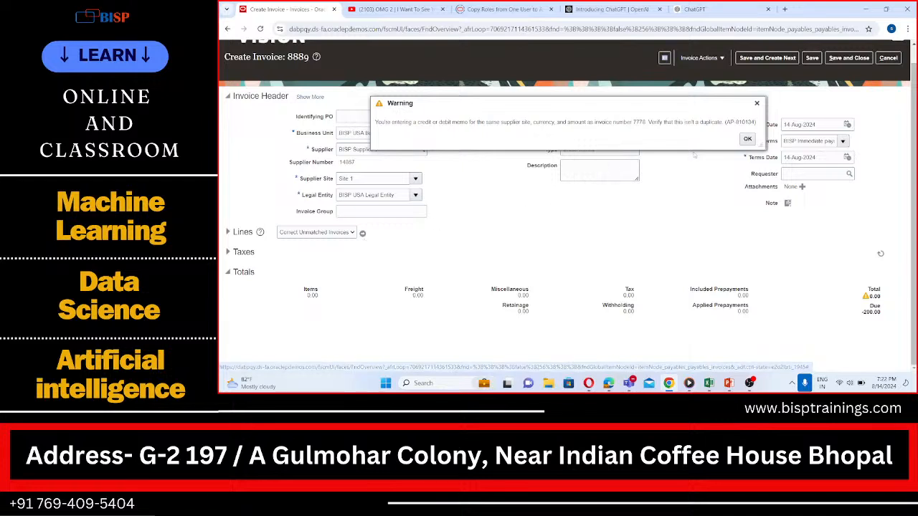
click(746, 139)
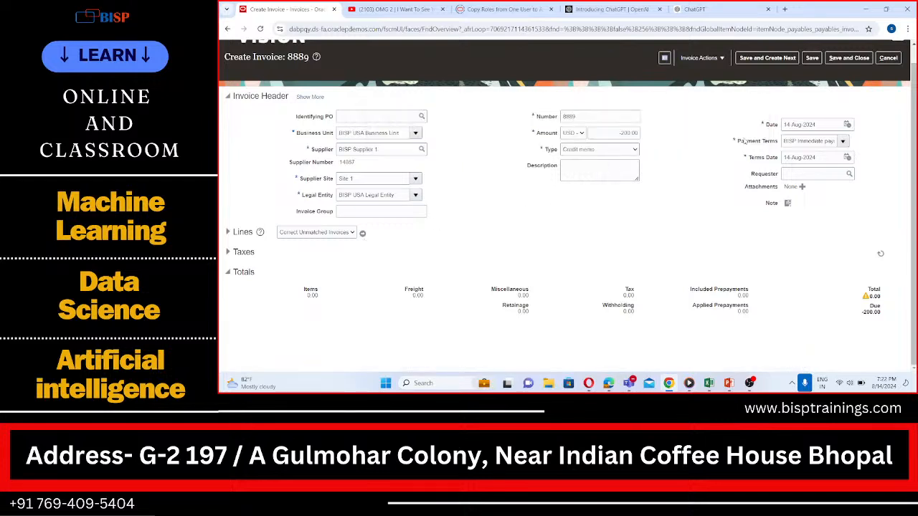
- Open the unmatched invoice correction for the credit memo and search for invoices whose number contains 8888
click(362, 234)
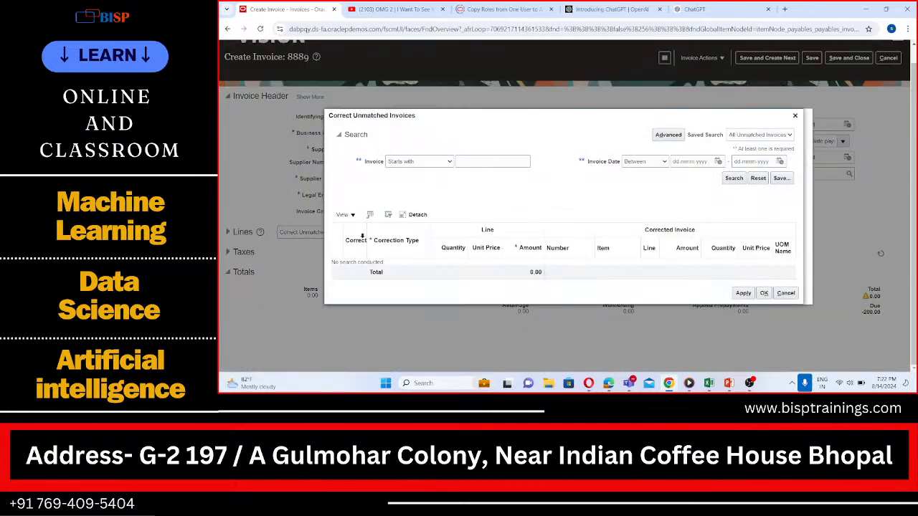
click(423, 161)
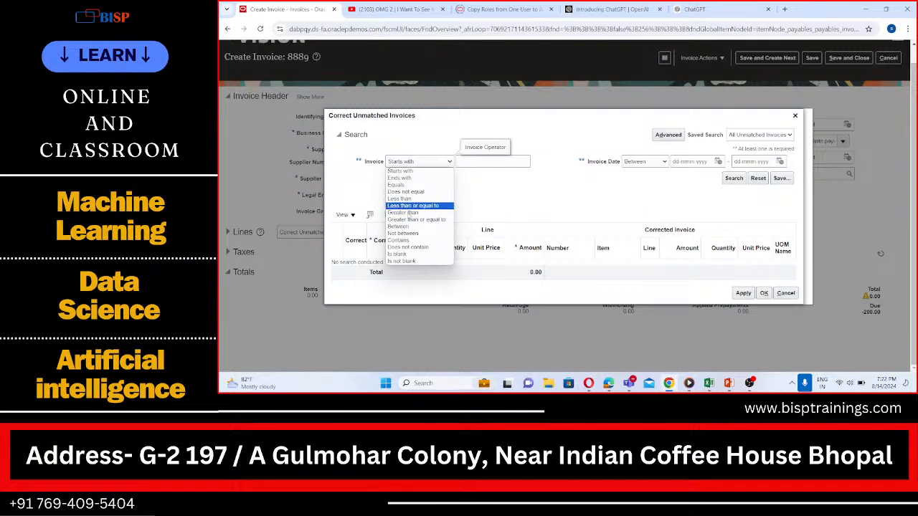
click(408, 241)
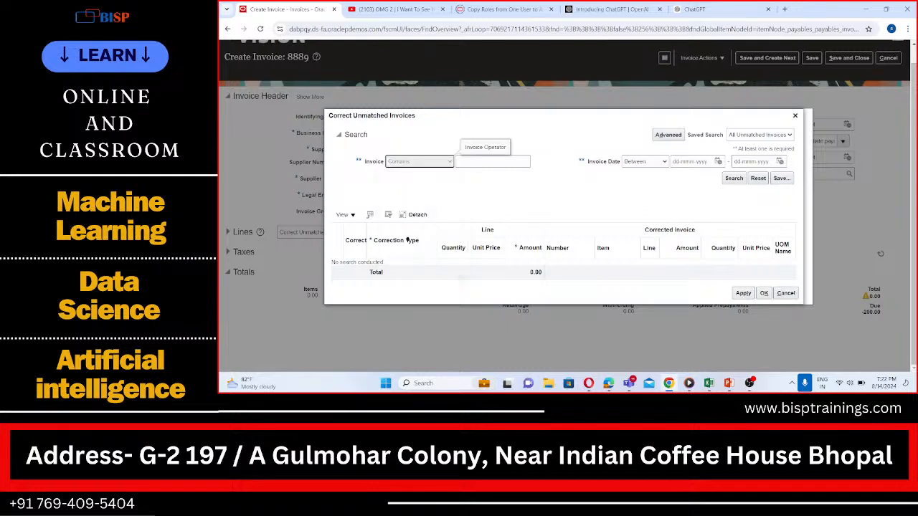
click(475, 162)
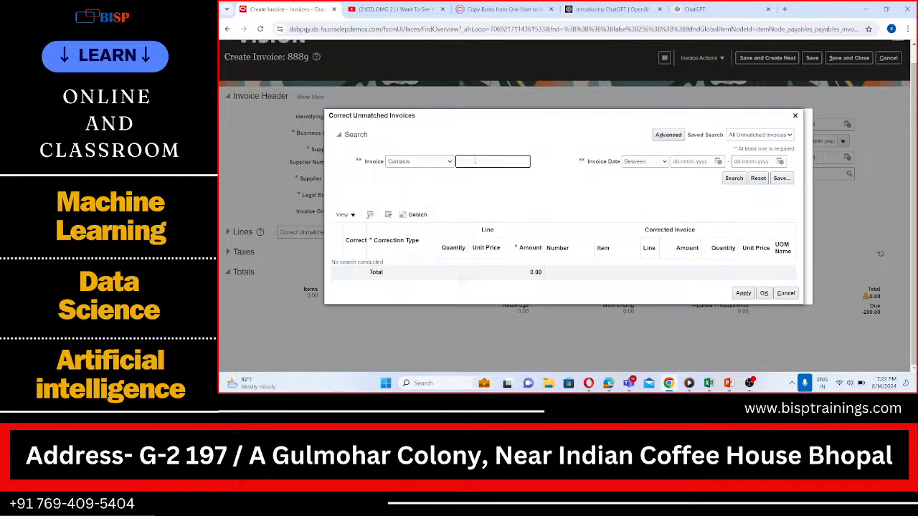
text(8888)
click(731, 180)
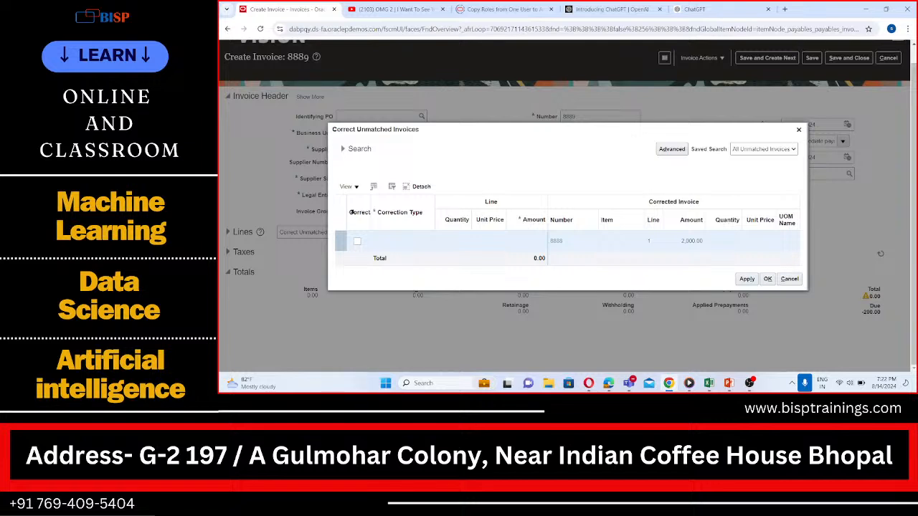
- Mark line 1 of invoice 8888 for an amount correction of -200.00 and apply it to the credit memo
click(357, 242)
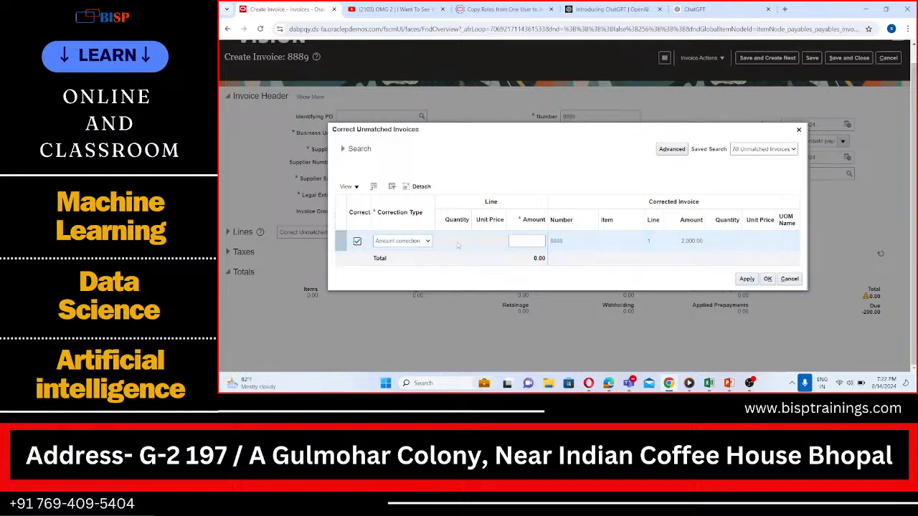
click(510, 241)
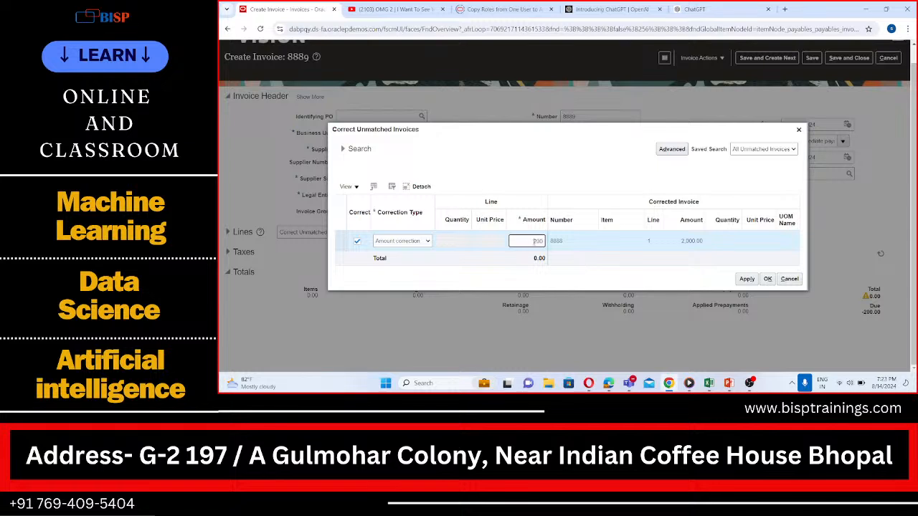
click(746, 279)
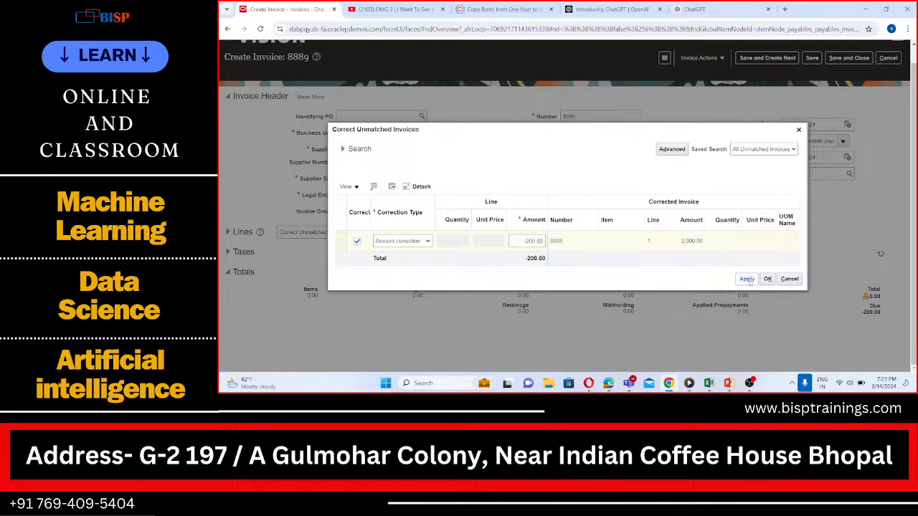
click(767, 278)
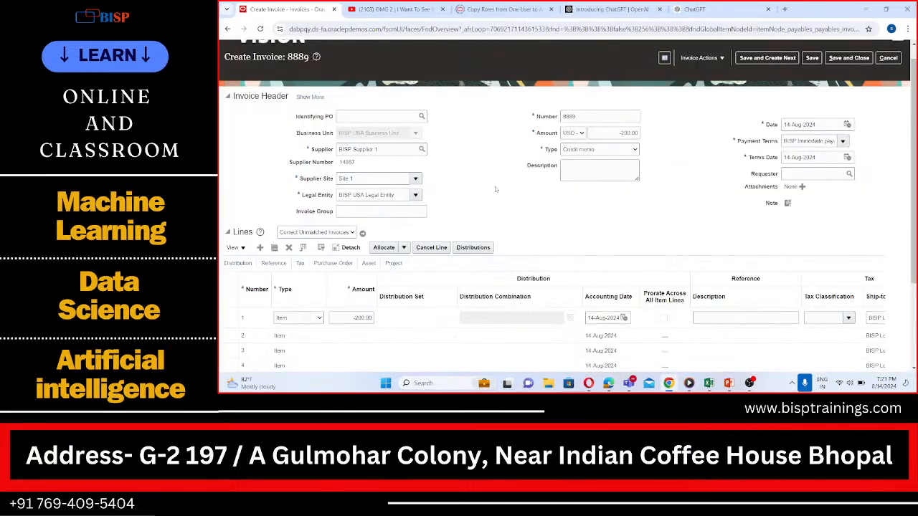
- Validate credit memo 8889, review its lines, then save and close it
scroll(505, 179, down, 3)
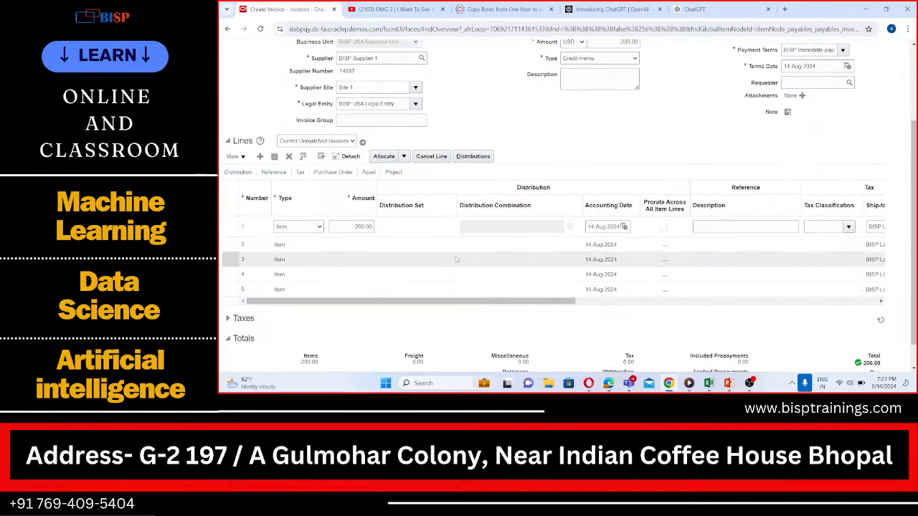
scroll(443, 211, up, 4)
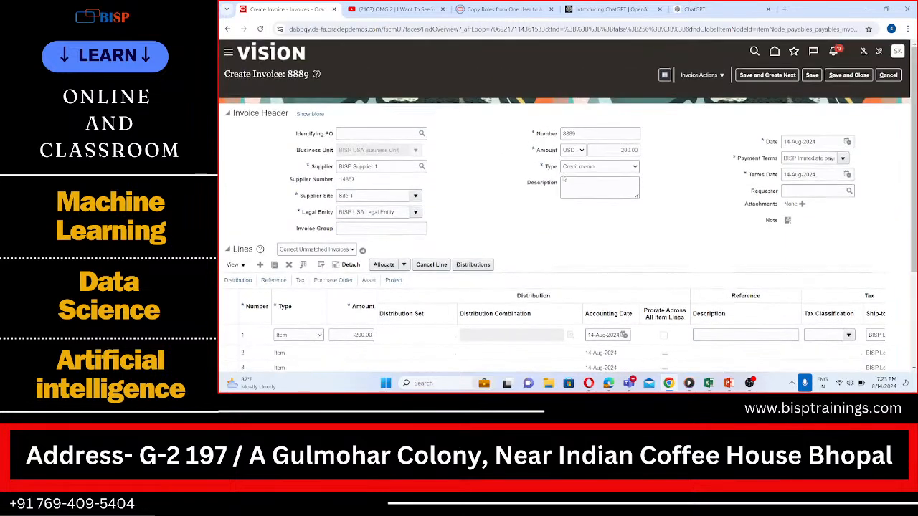
click(714, 75)
click(708, 105)
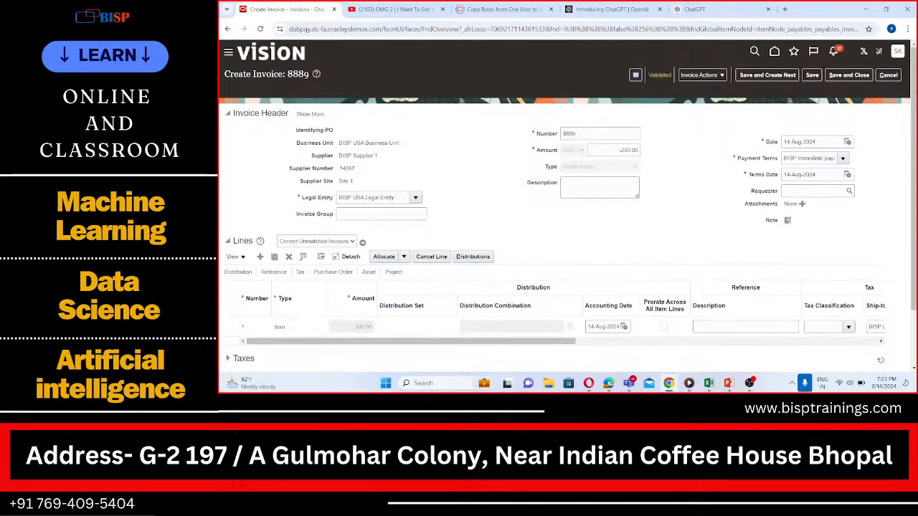
scroll(342, 255, down, 2)
scroll(342, 254, up, 2)
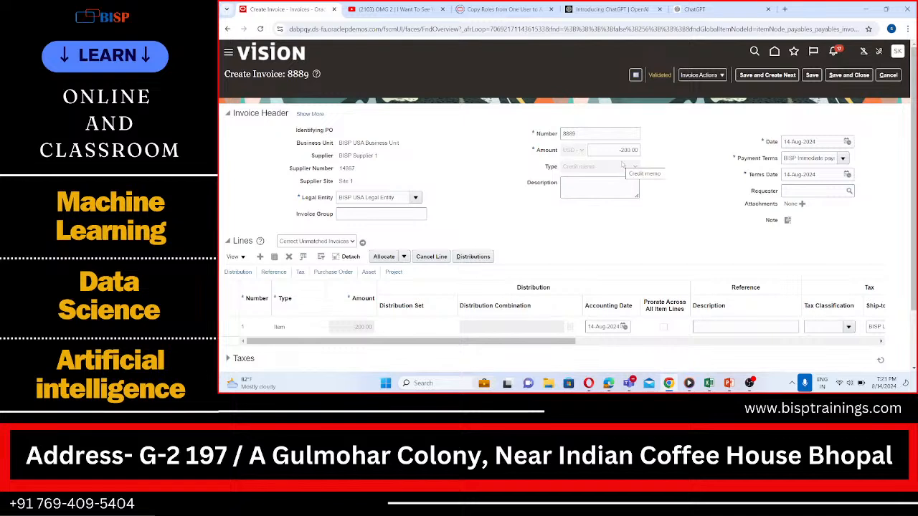
click(847, 75)
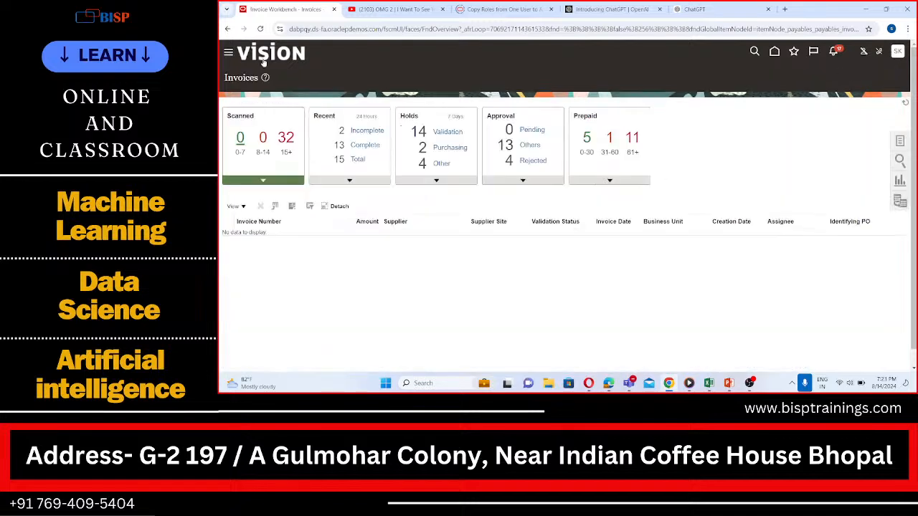
- Go to the Payables Payments work area and start creating a payment
click(229, 53)
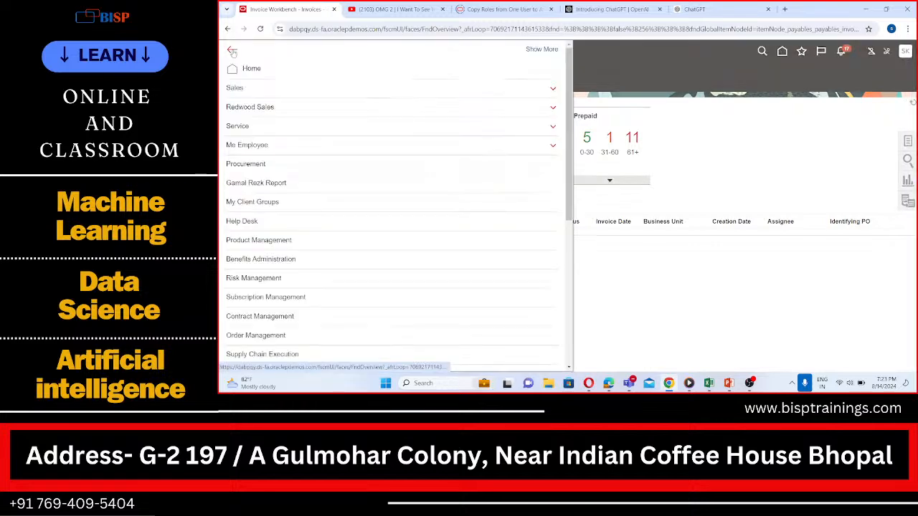
scroll(290, 179, down, 3)
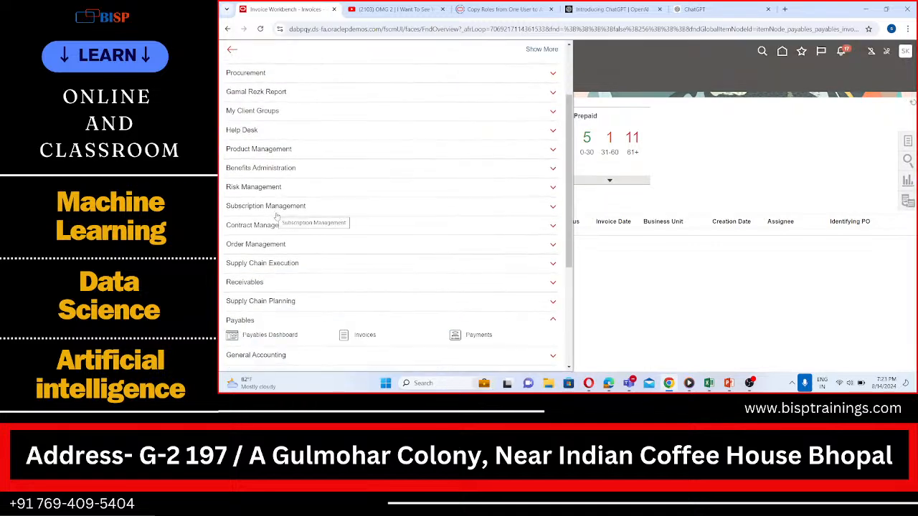
scroll(276, 215, down, 3)
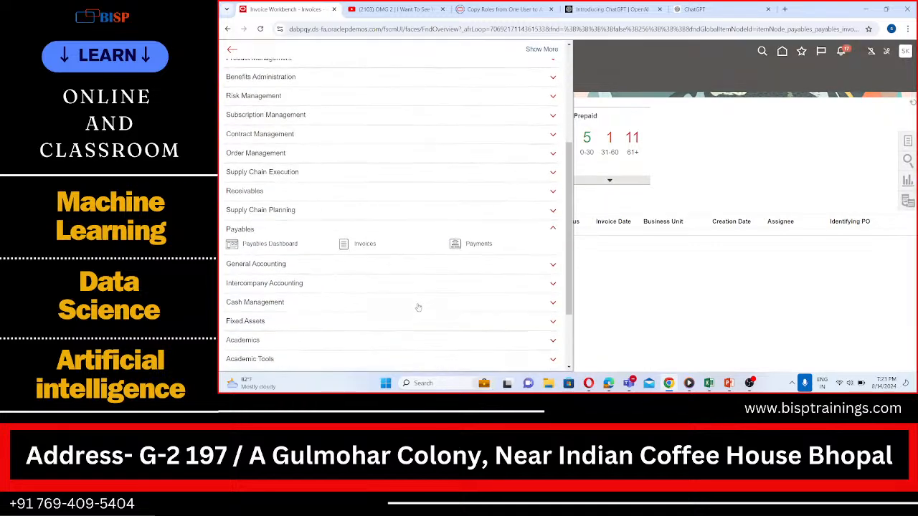
click(477, 245)
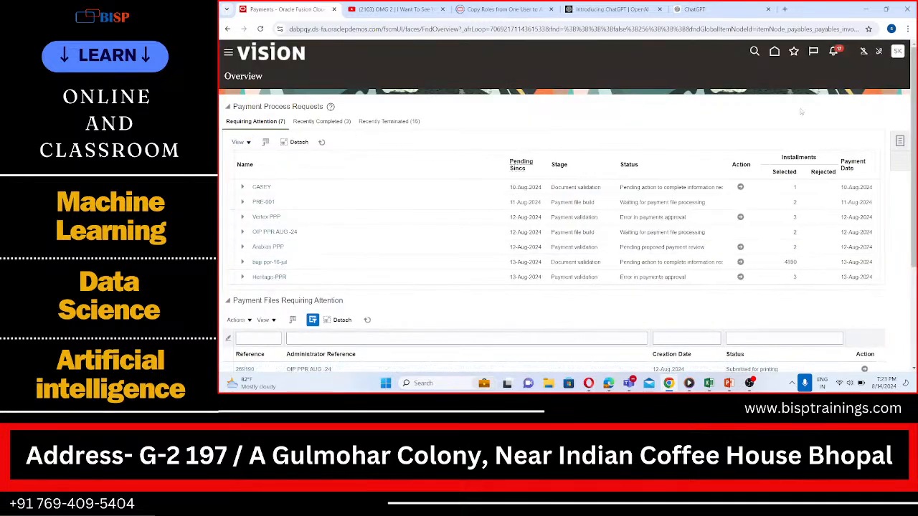
click(900, 144)
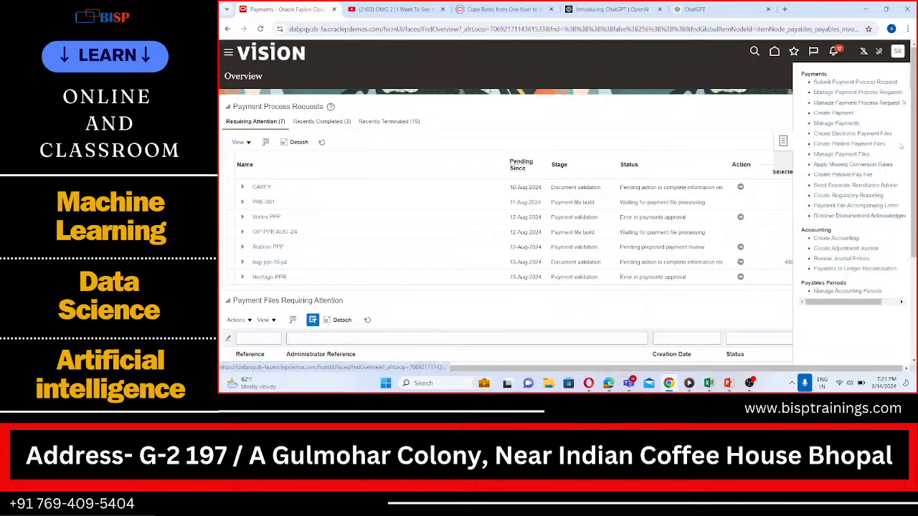
click(832, 113)
- Set the payment's supplier to BISP Supplier 1 and dismiss the discount service message
click(452, 145)
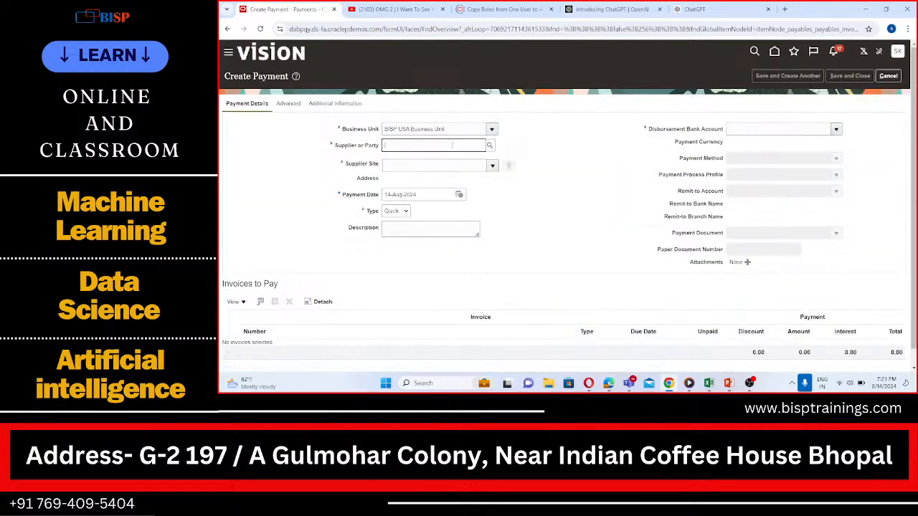
text(BISP)
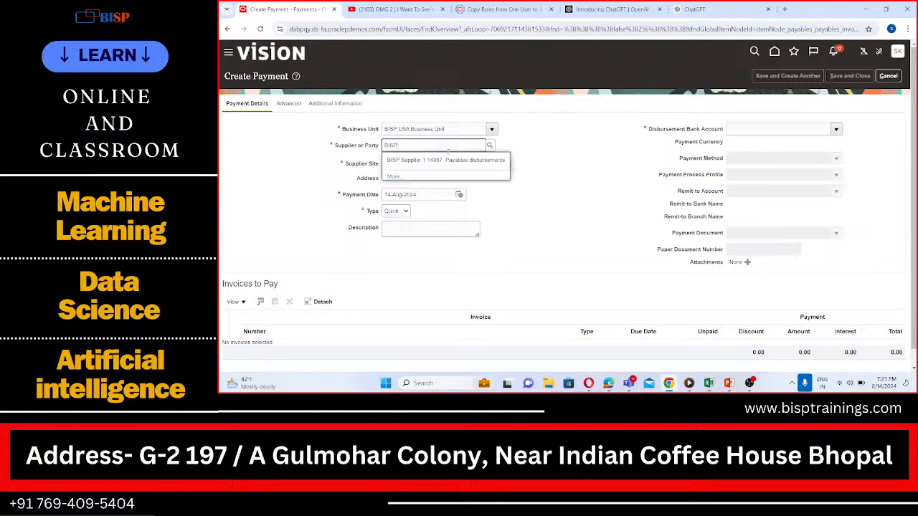
click(446, 156)
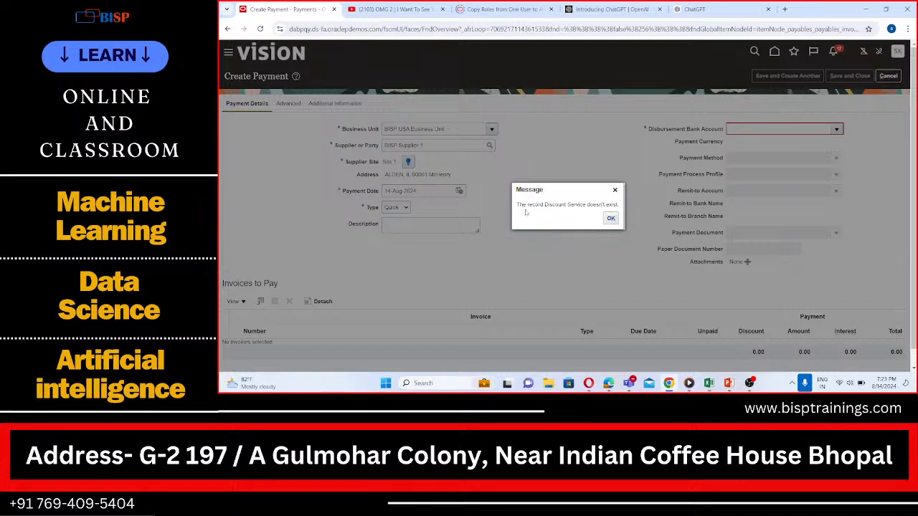
click(610, 218)
- Set the disbursement bank account to BISP Corporate Account and the payment process profile to BISP Payment Process Profile
click(772, 127)
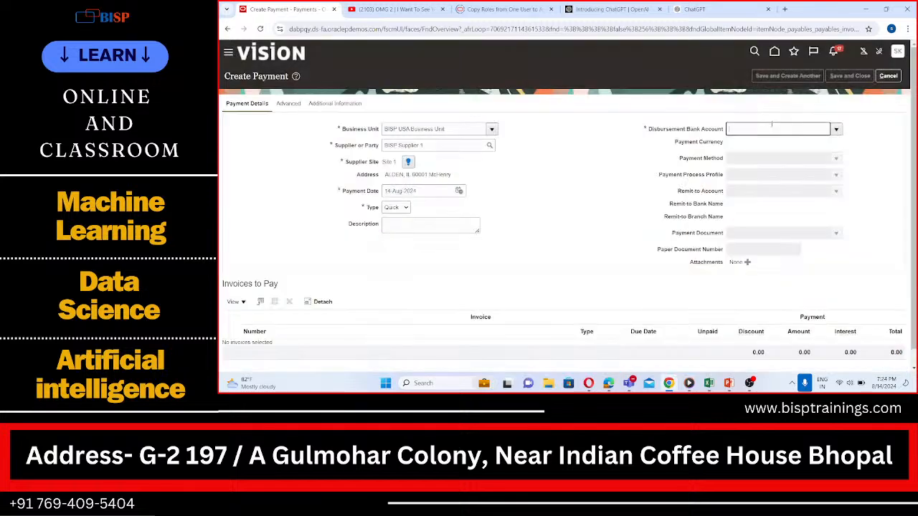
text(BISP)
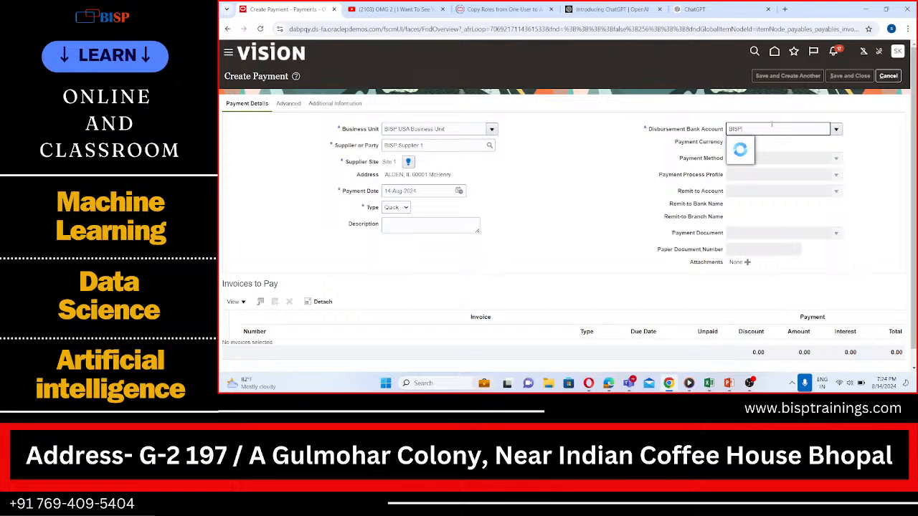
click(771, 142)
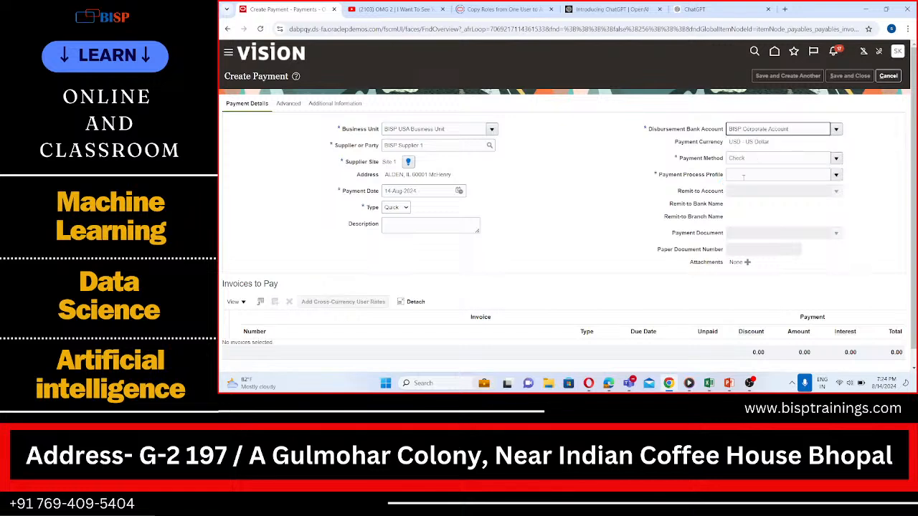
click(743, 175)
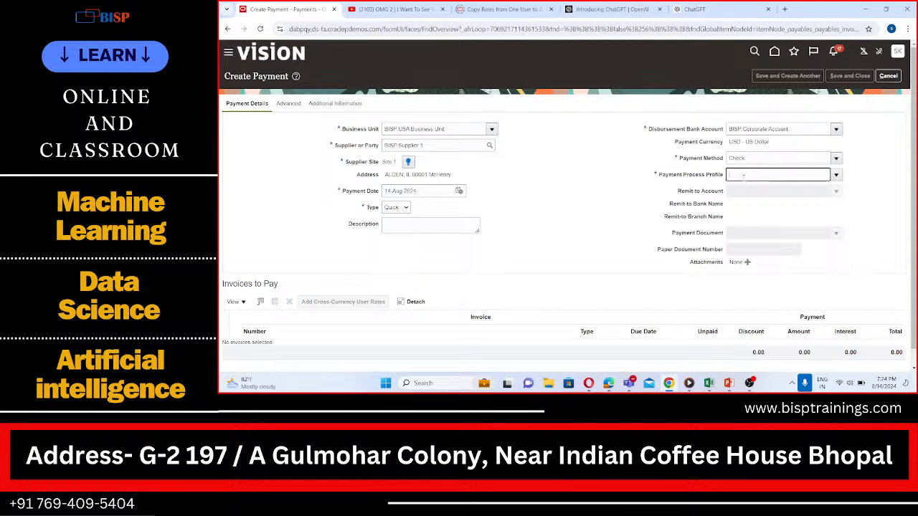
text(BISP)
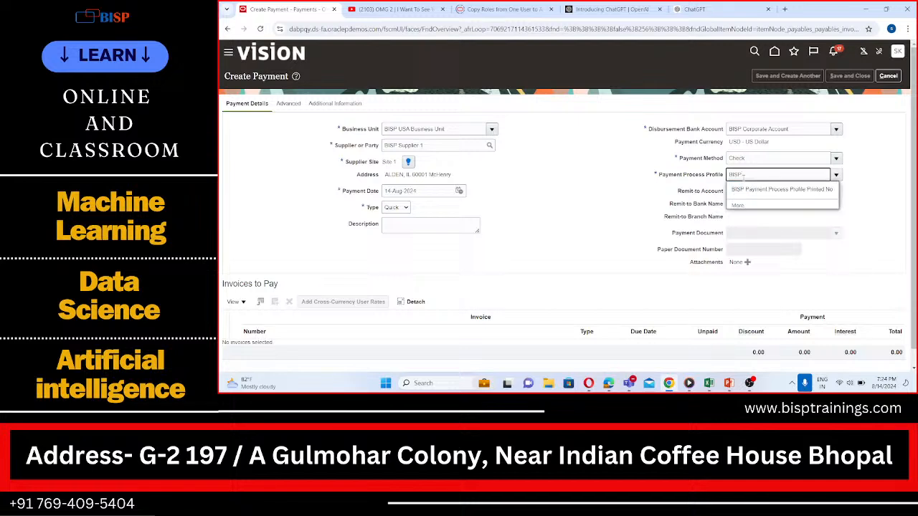
click(744, 191)
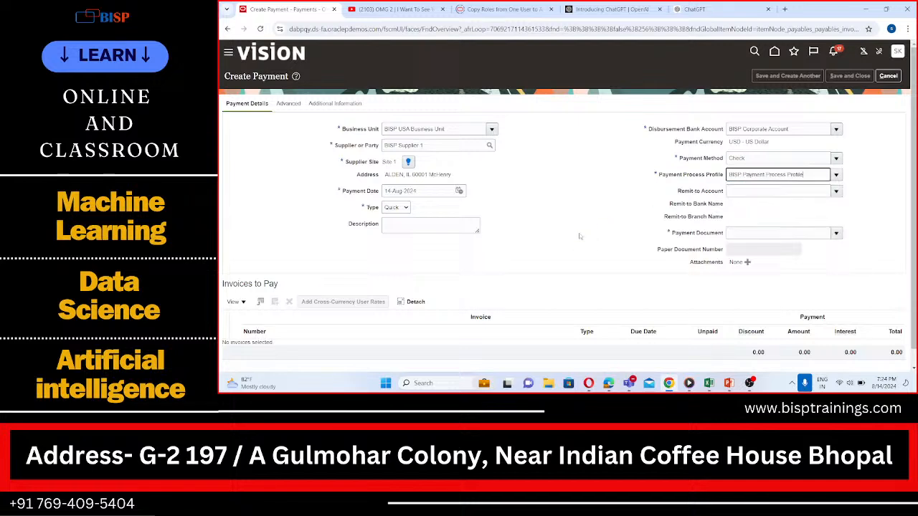
- Choose BISP Check as the payment document
scroll(480, 217, down, 1)
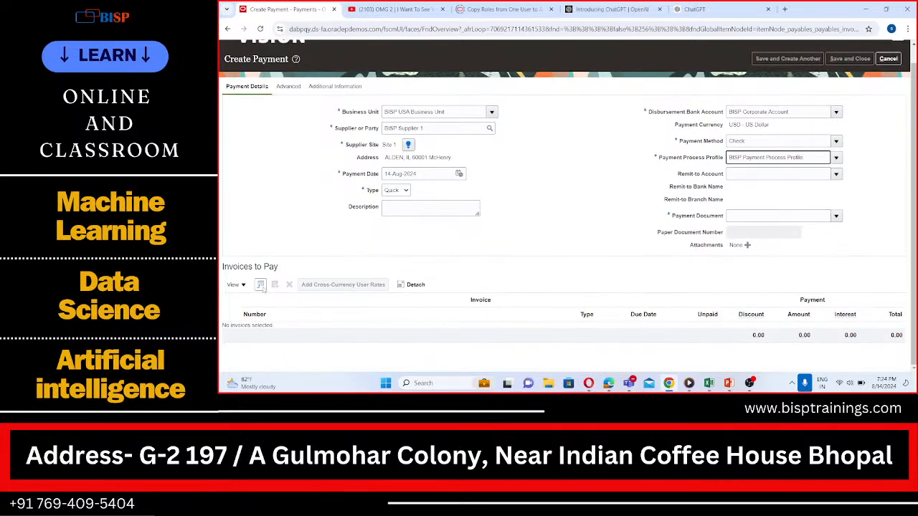
click(747, 216)
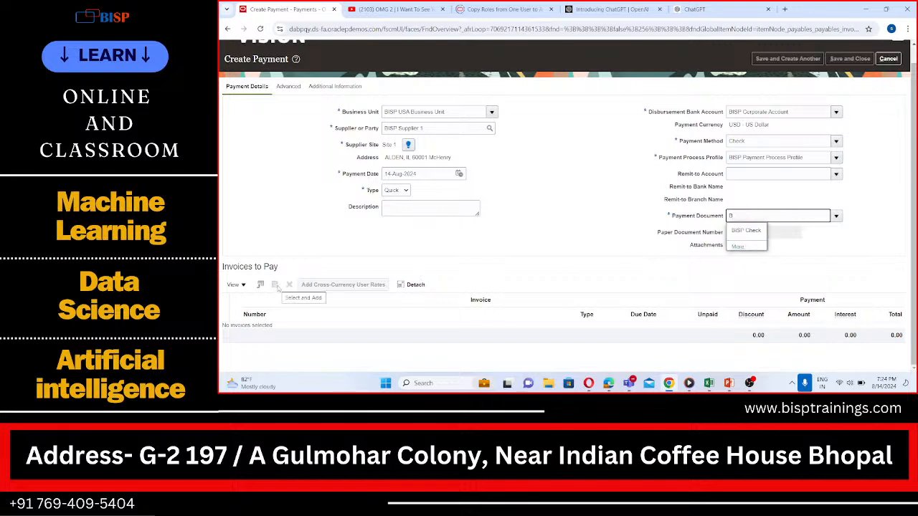
click(745, 232)
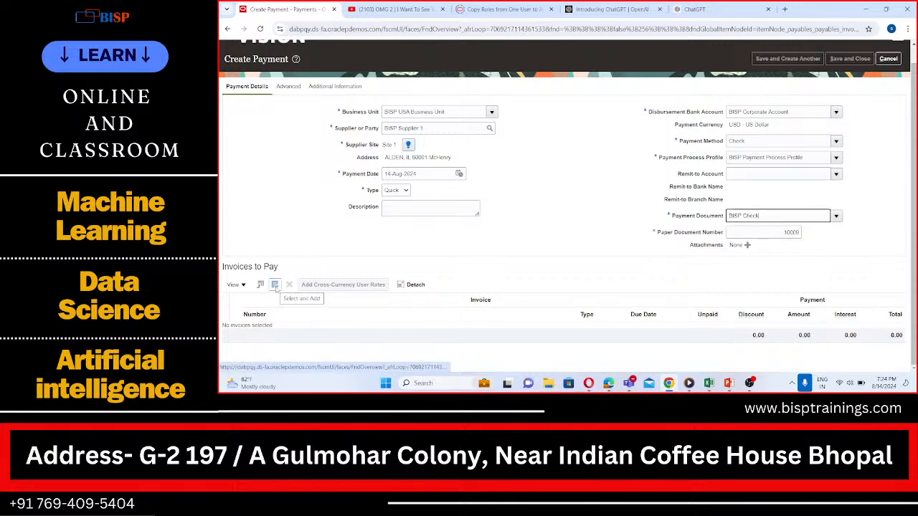
- Open the selection of invoices to pay and select standard invoice 8888
click(276, 286)
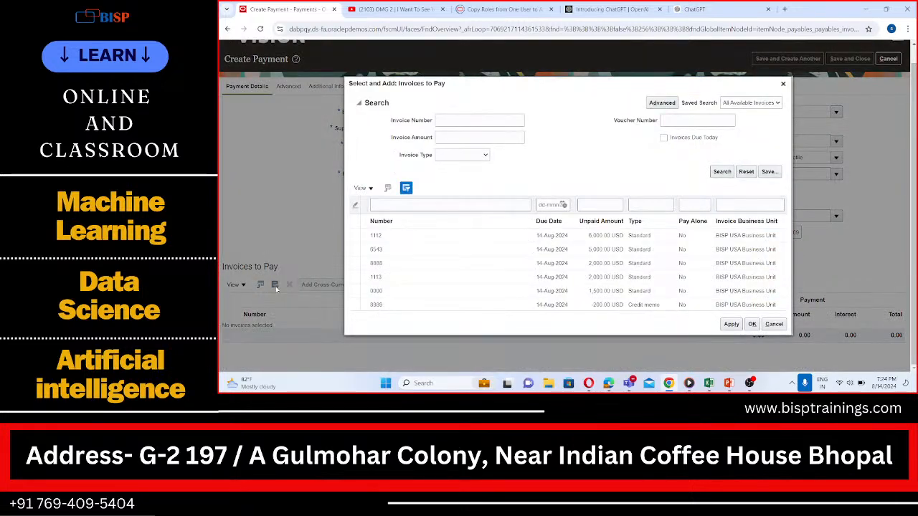
click(412, 263)
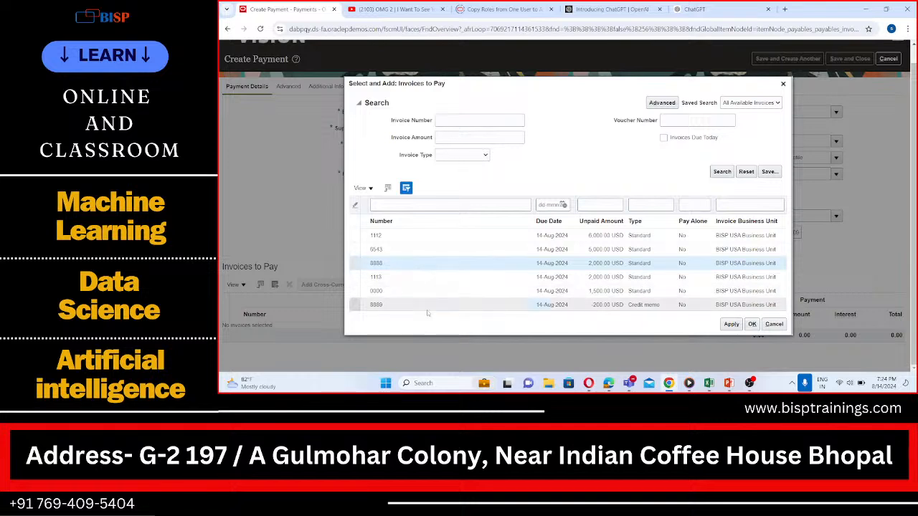
- Include credit memo 8889 with the selected standard invoice 8888 and add both to the invoices to pay
ctrl+click(402, 306)
click(731, 324)
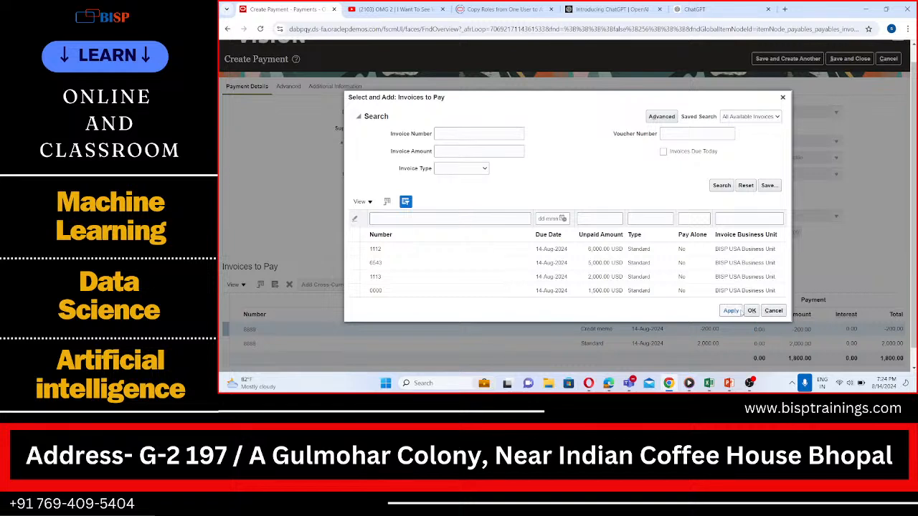
click(751, 311)
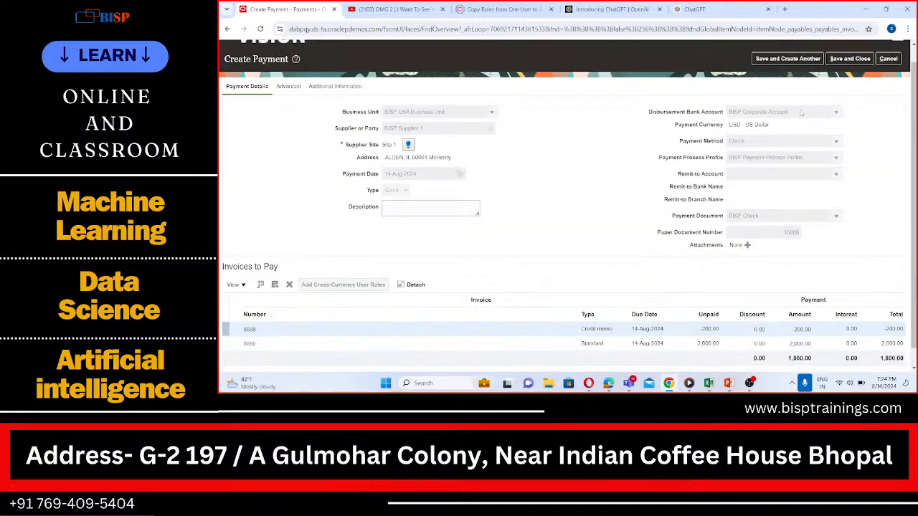
- Review the payment details and invoices to pay, then save and close the payment and acknowledge its confirmation
scroll(511, 243, down, 1)
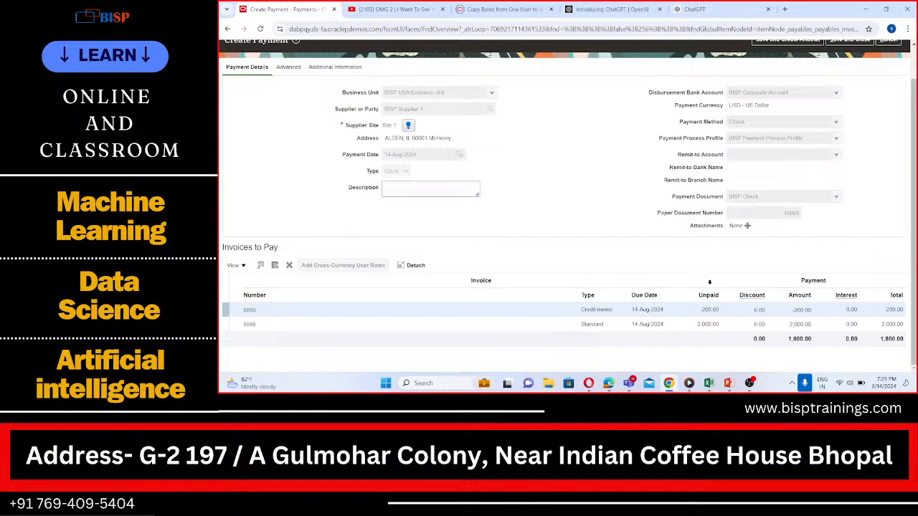
scroll(710, 283, up, 1)
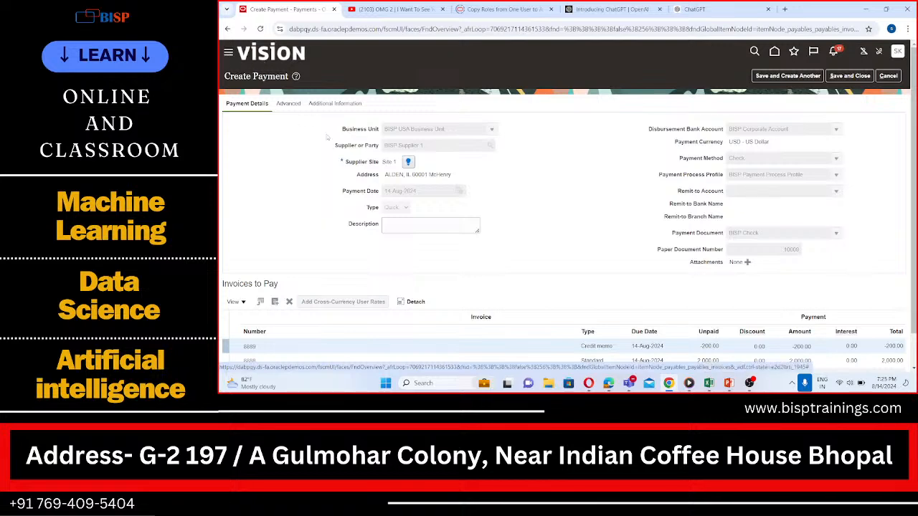
scroll(312, 177, down, 1)
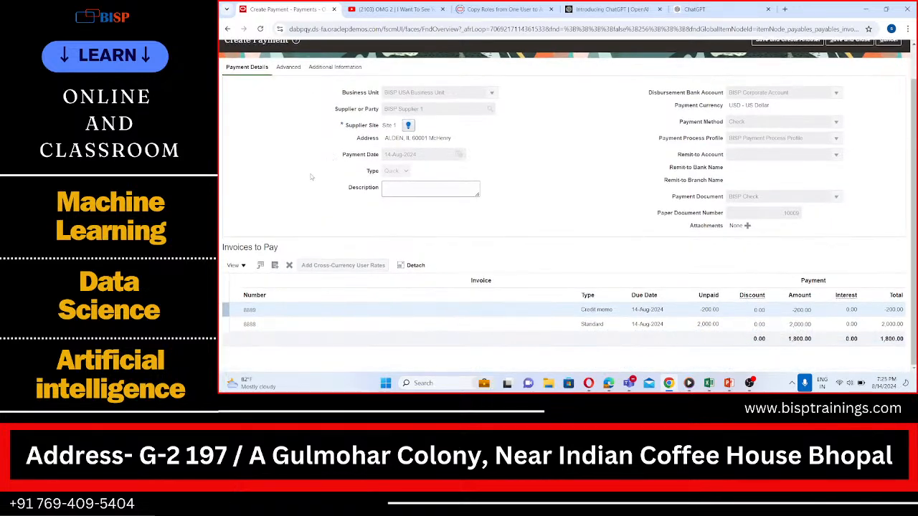
scroll(312, 177, up, 1)
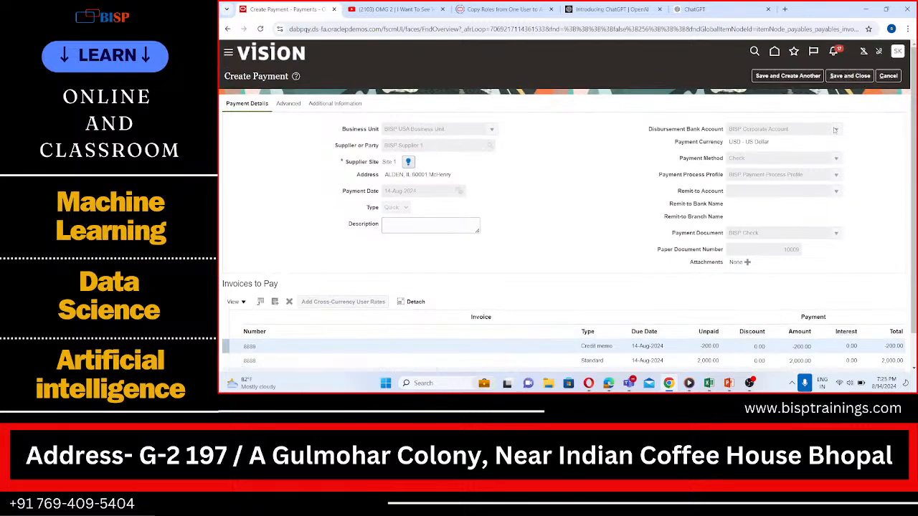
scroll(854, 133, down, 1)
scroll(840, 139, up, 1)
click(855, 79)
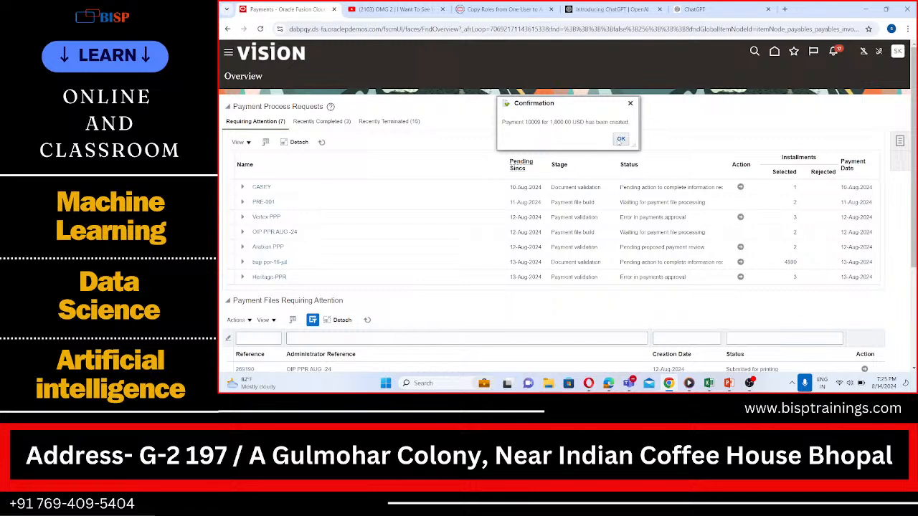
click(620, 139)
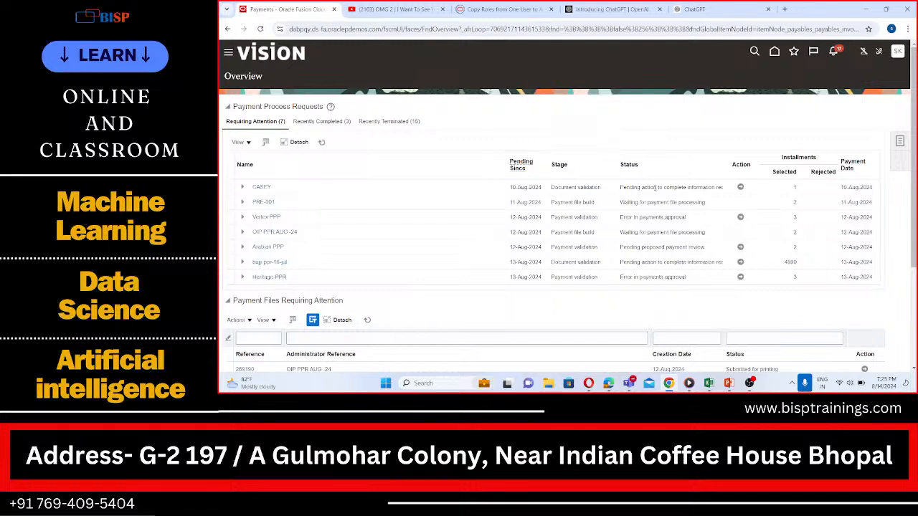
- In the Excel notes, enter "Standard invoice- where we can pay both debit & credit memo at the same time" in A296
click(708, 383)
click(270, 173)
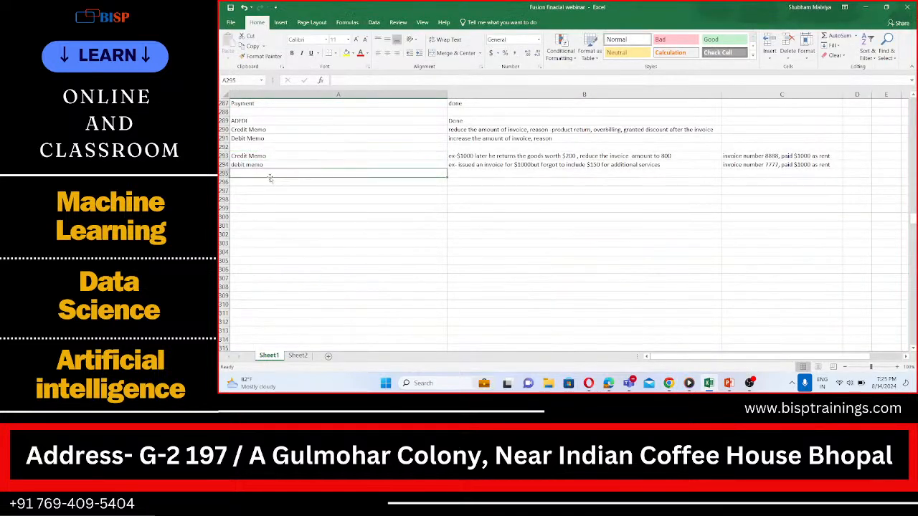
click(271, 182)
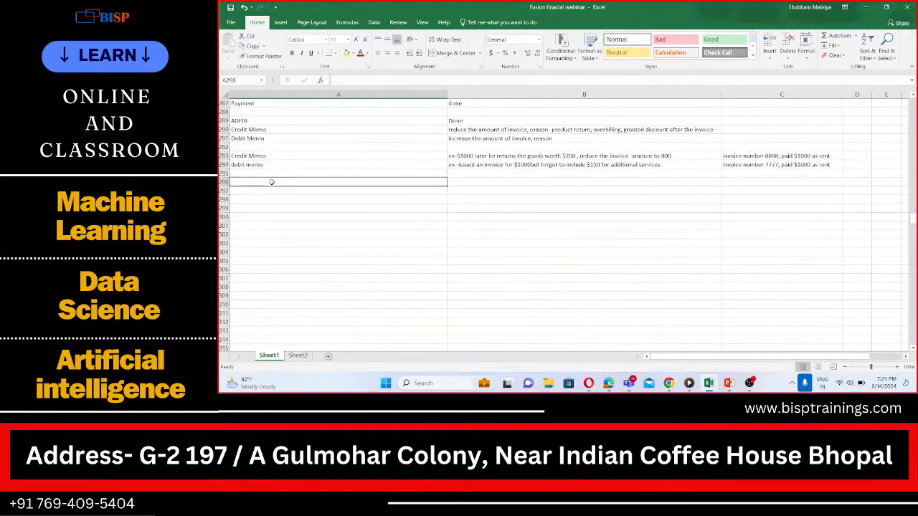
text(Stand)
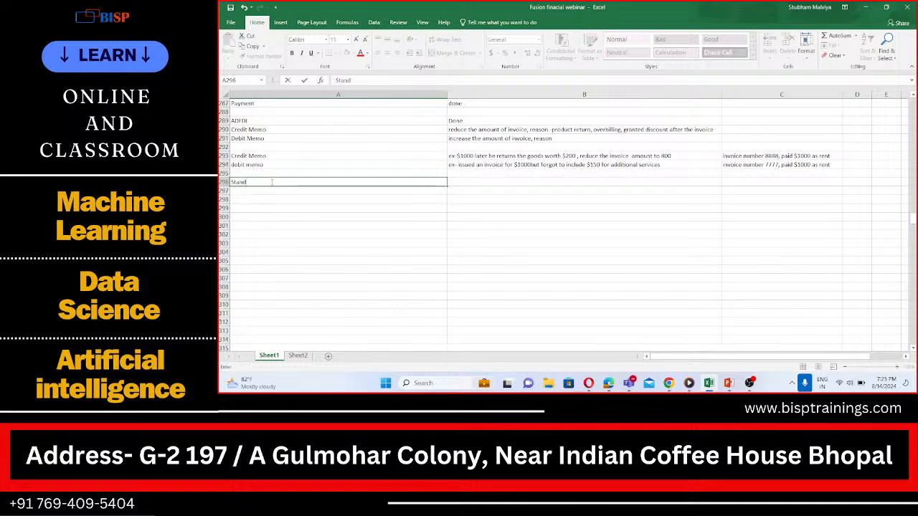
text(ard invoice- where)
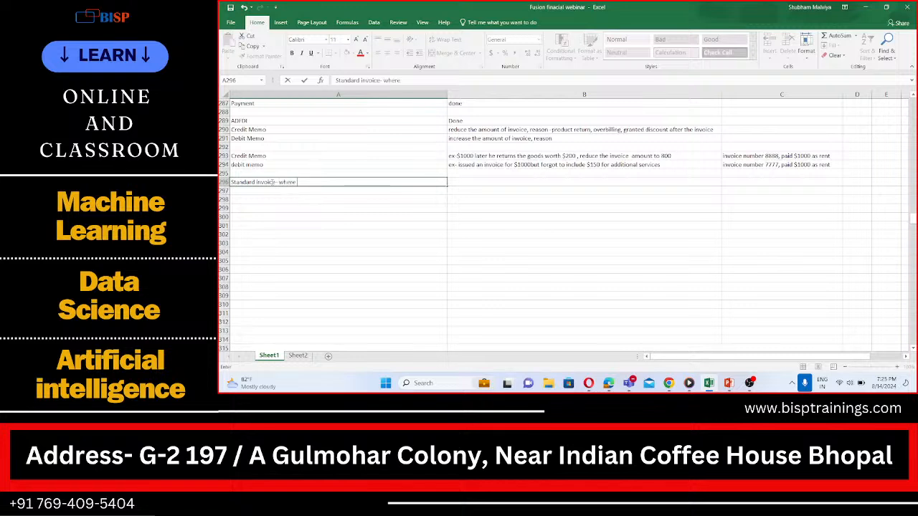
text( we can pay bith)
key(BackSpace)
text(oth debir)
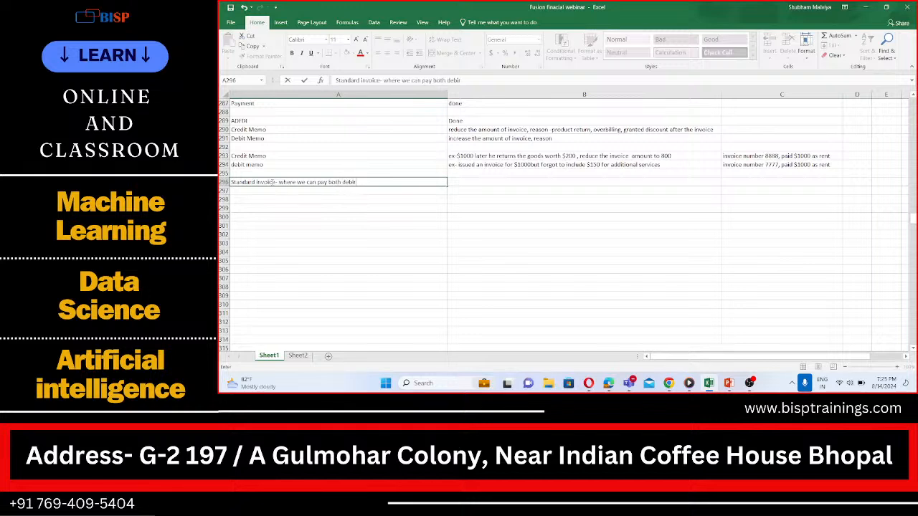
key(BackSpace)
text(t)
text( & credit memo at the same time)
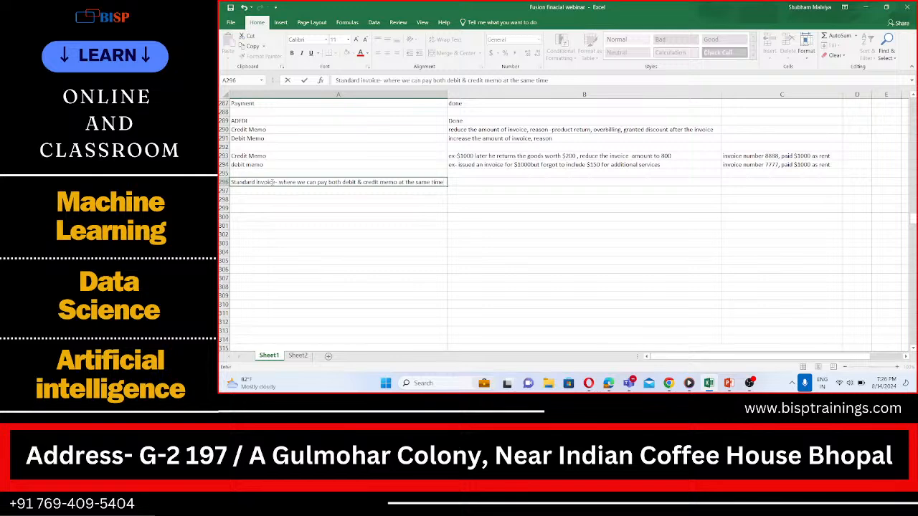
key(ctrl+Return)
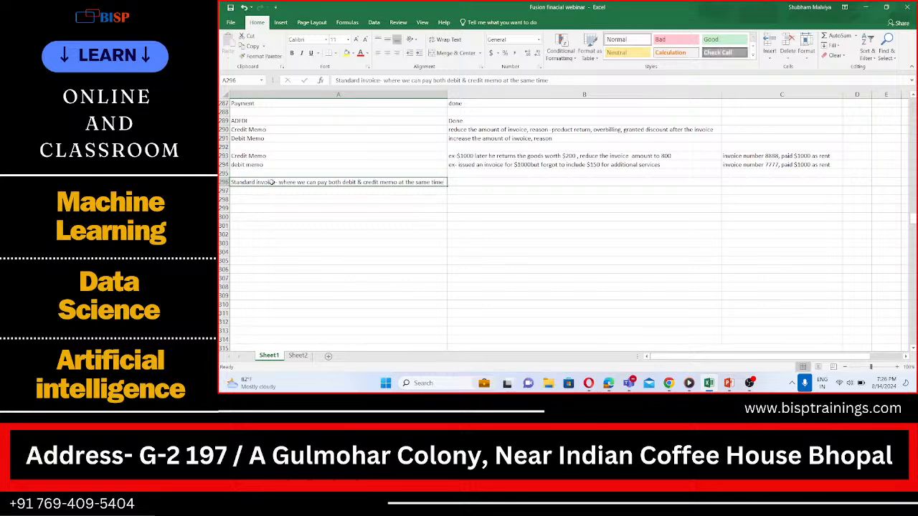
click(284, 199)
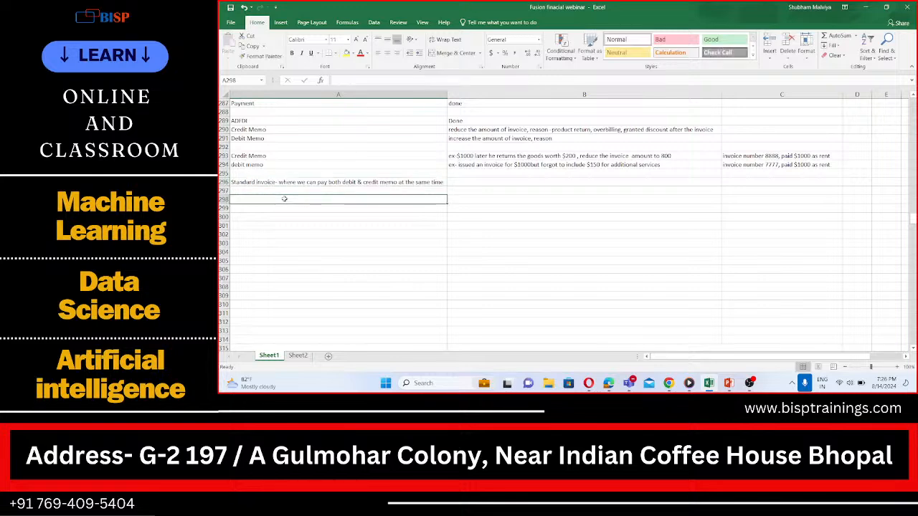
- Switch back to Oracle Fusion in Chrome and start a new invoice from the Payables Invoices work area
click(668, 385)
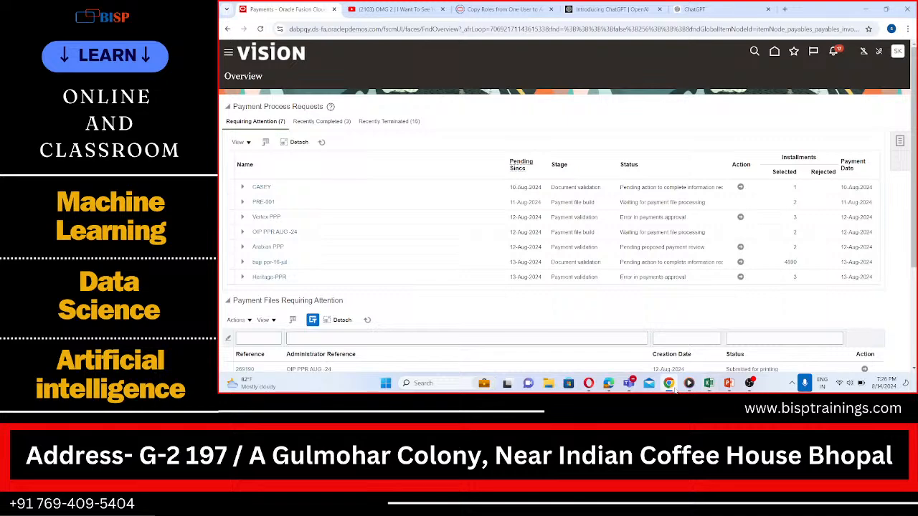
click(229, 53)
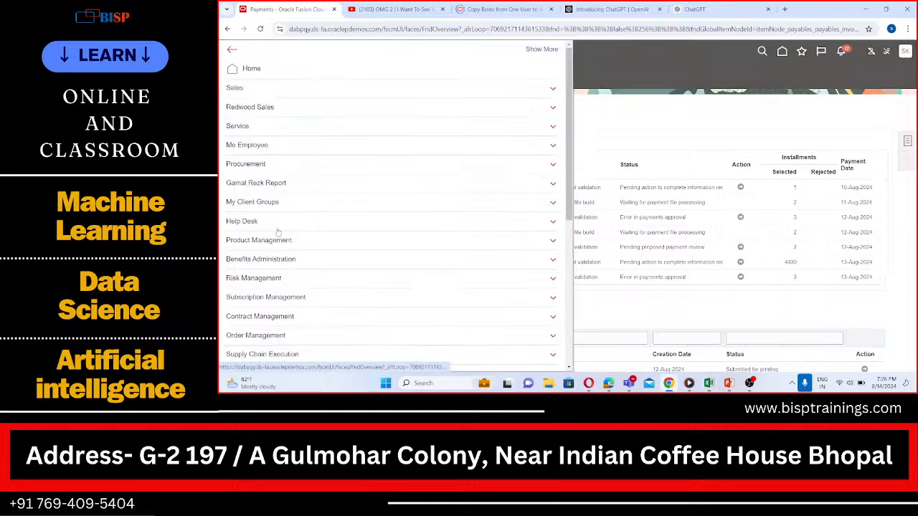
scroll(286, 266, down, 3)
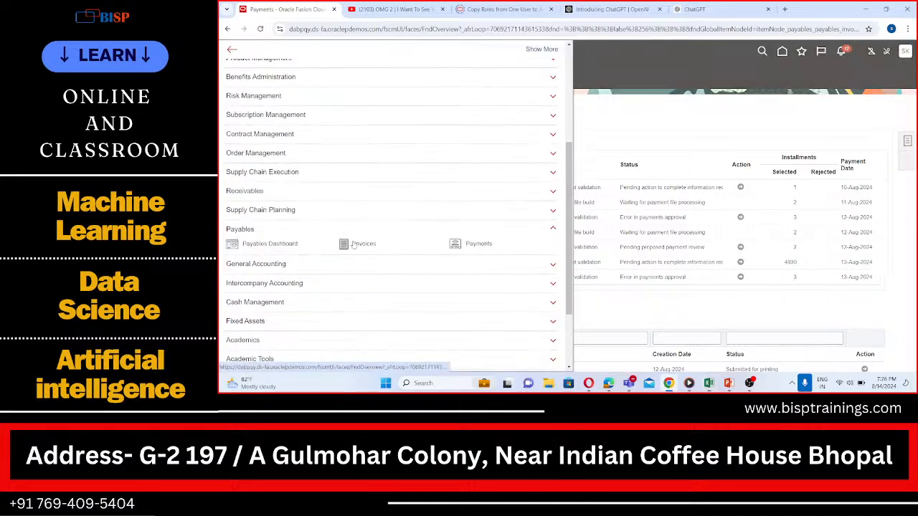
click(358, 245)
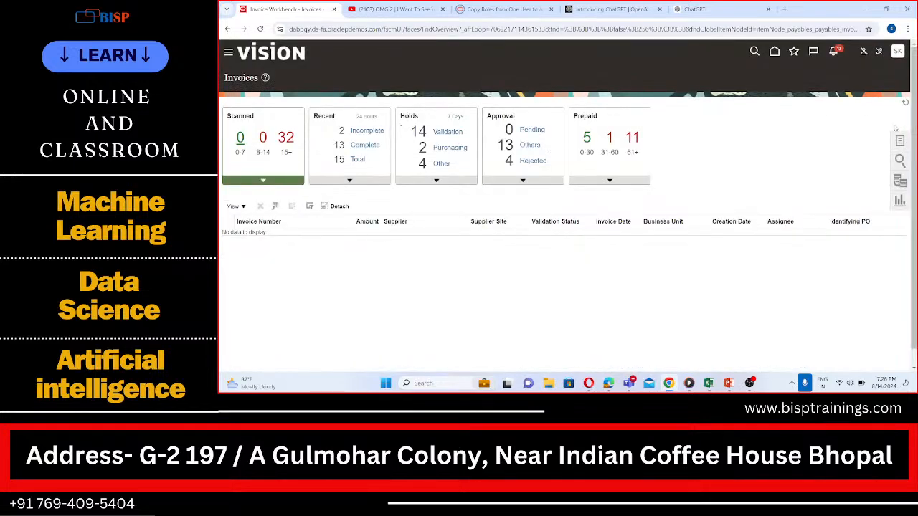
click(900, 141)
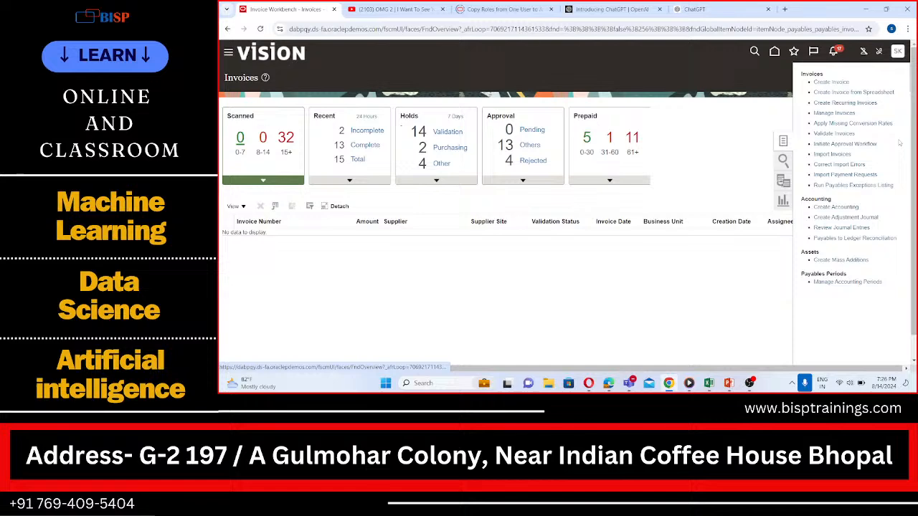
click(825, 82)
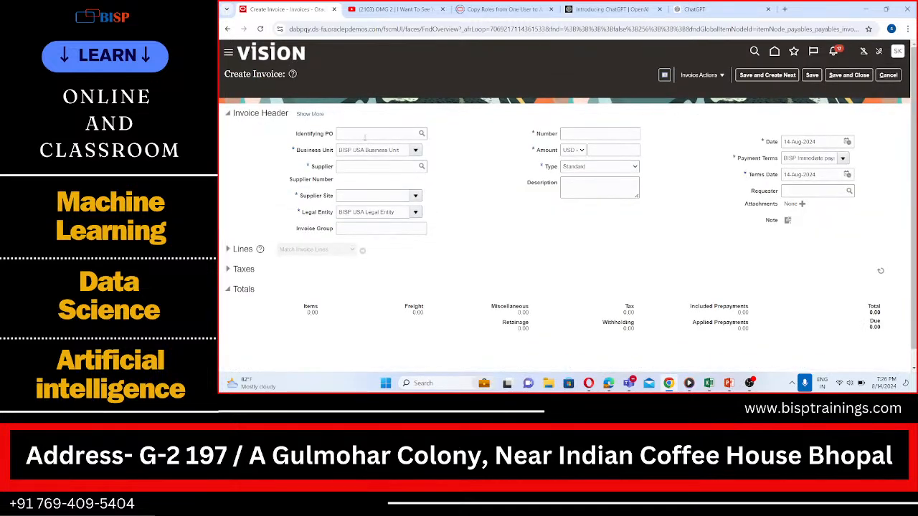
- Fill in the invoice header with supplier BISP Supplier 1, number 9001 and an amount of 10,000 USD
click(368, 167)
text(BISP)
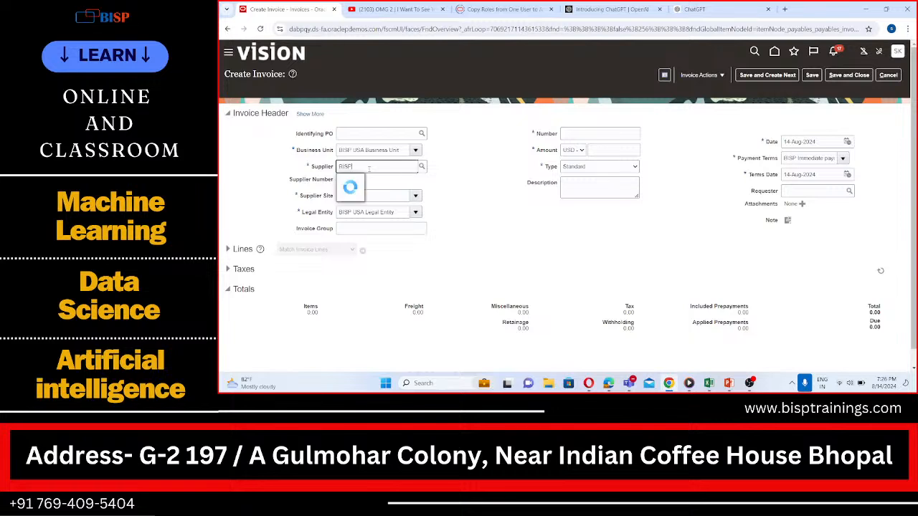
click(364, 181)
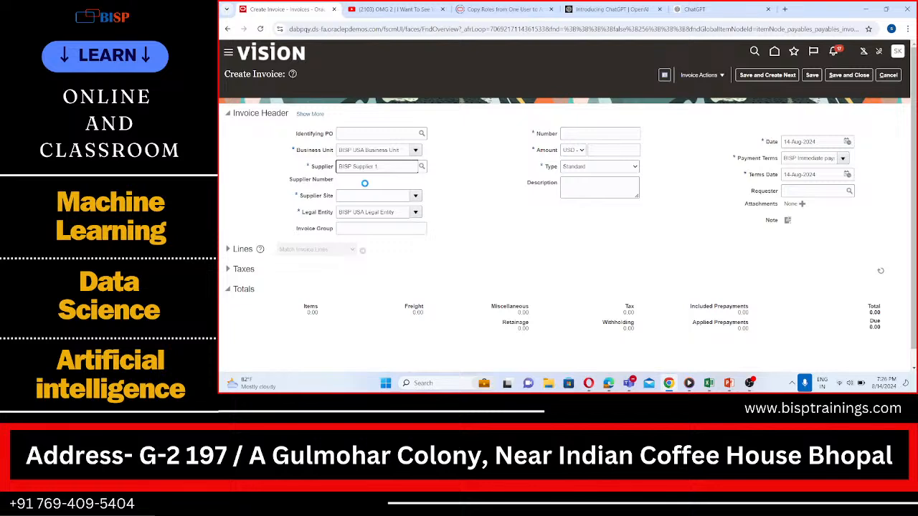
click(576, 132)
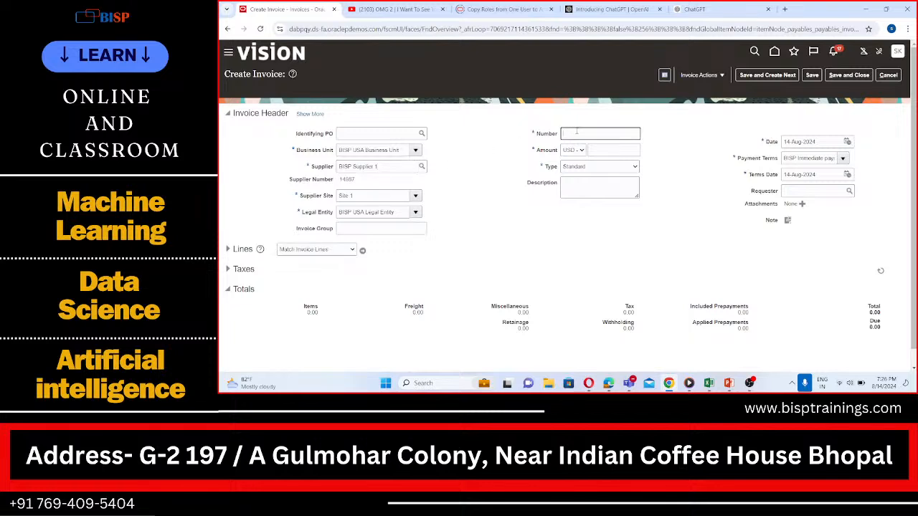
text(9001)
click(599, 147)
text(1000)
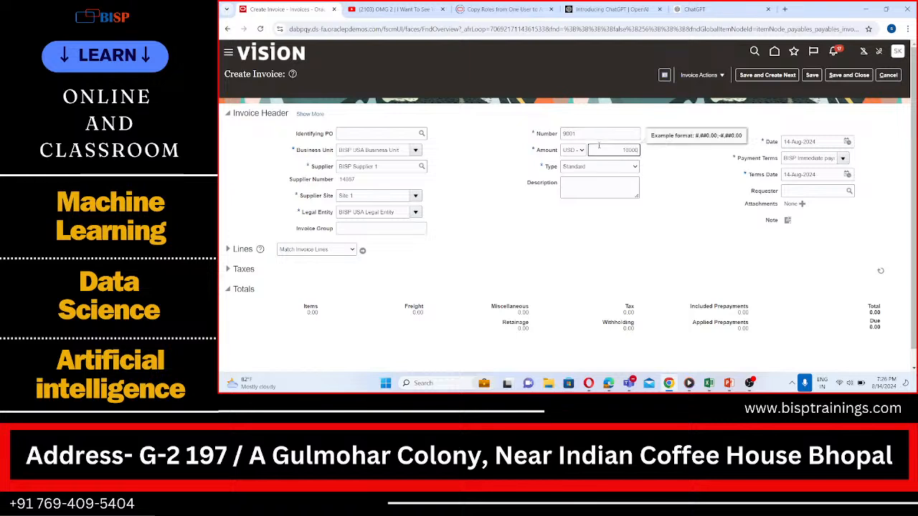
click(598, 211)
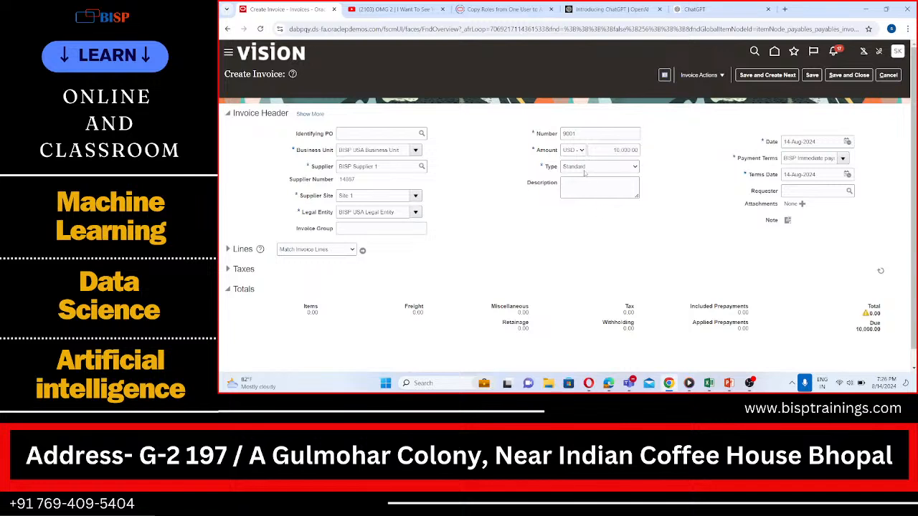
- Expand the invoice lines and give line 1 an amount of 10,000 with the Expense distribution set
scroll(671, 205, down, 1)
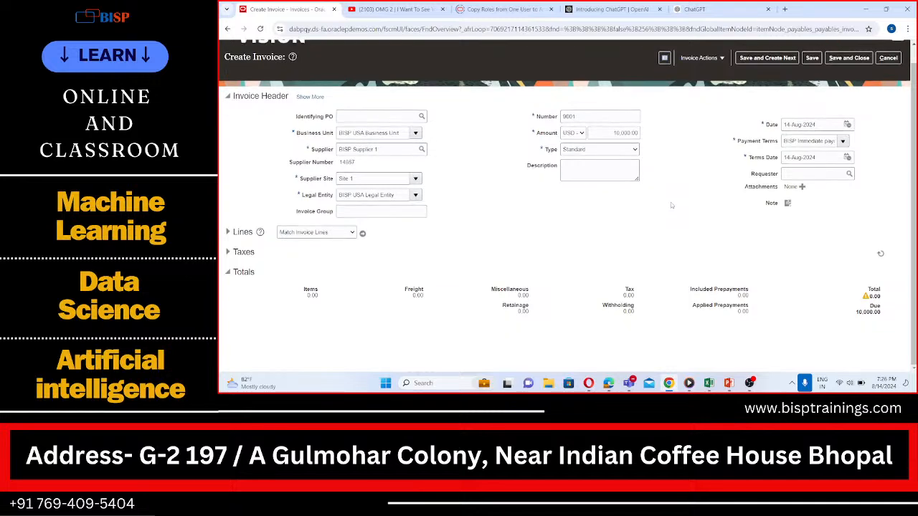
click(230, 232)
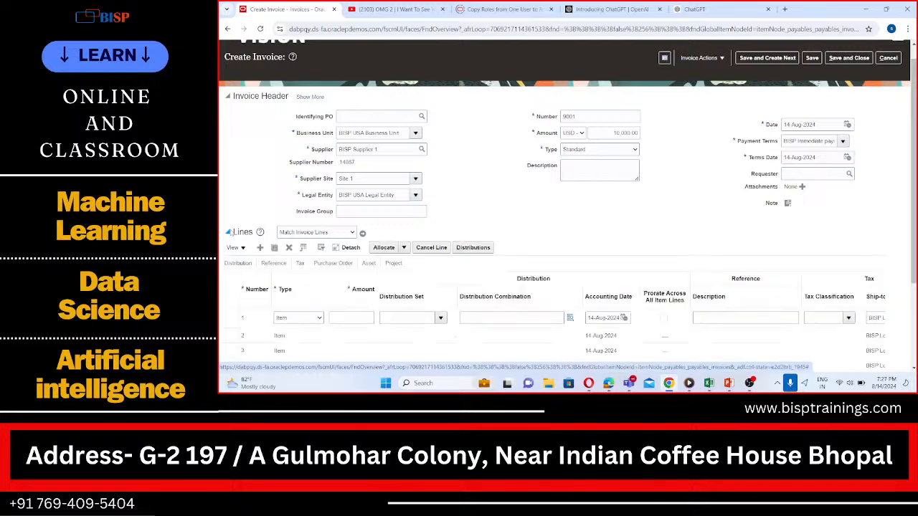
scroll(353, 237, down, 3)
click(353, 227)
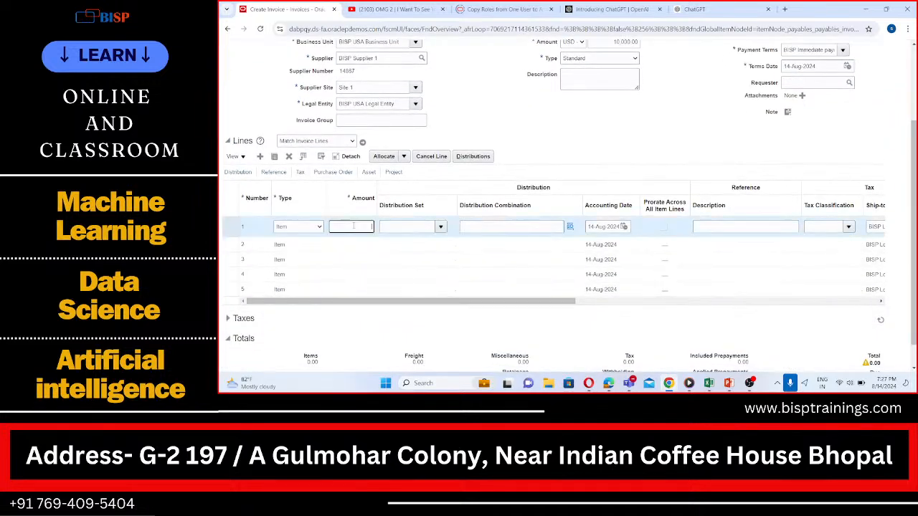
text(10000)
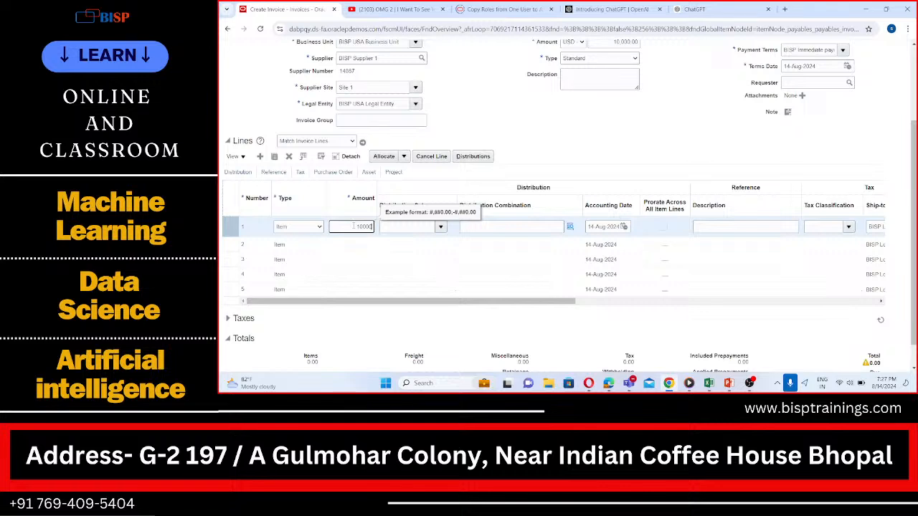
click(396, 227)
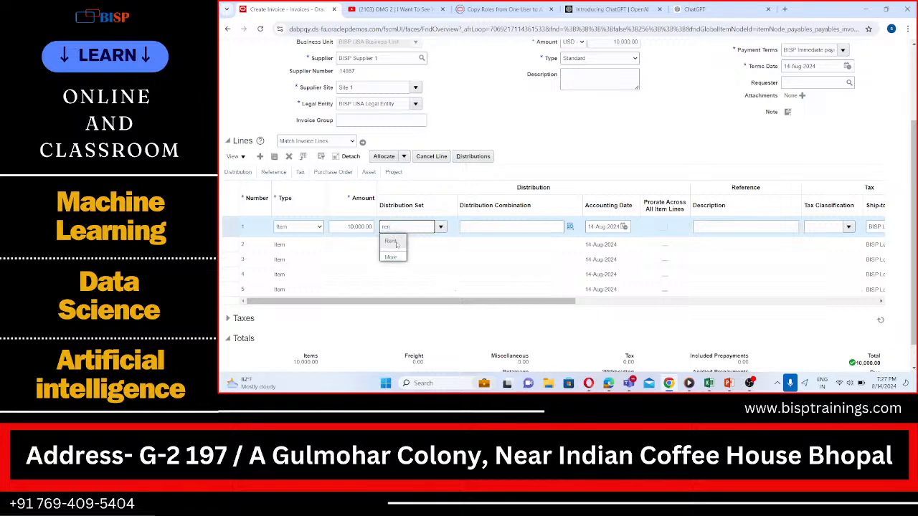
click(393, 241)
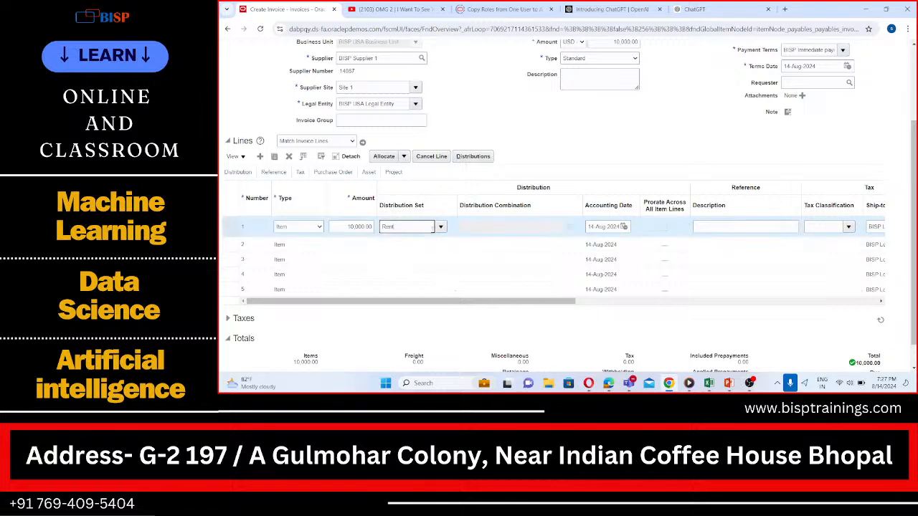
click(440, 227)
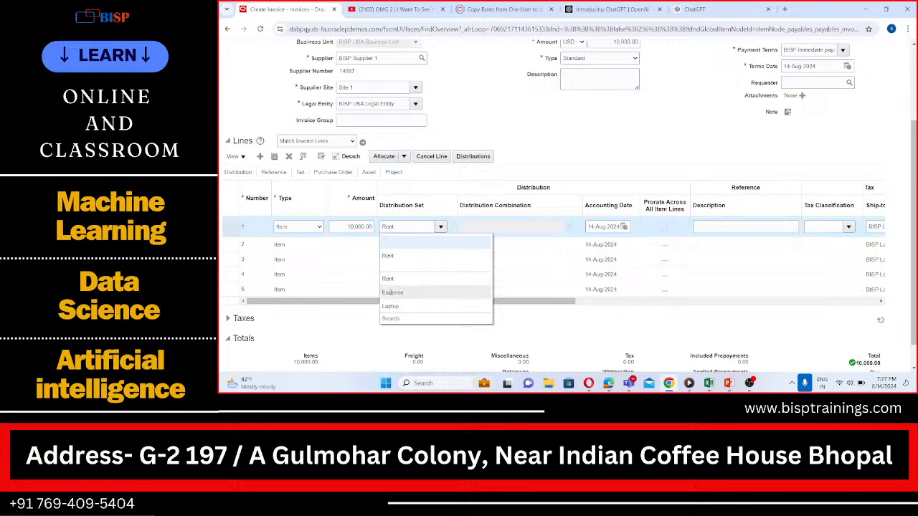
click(392, 292)
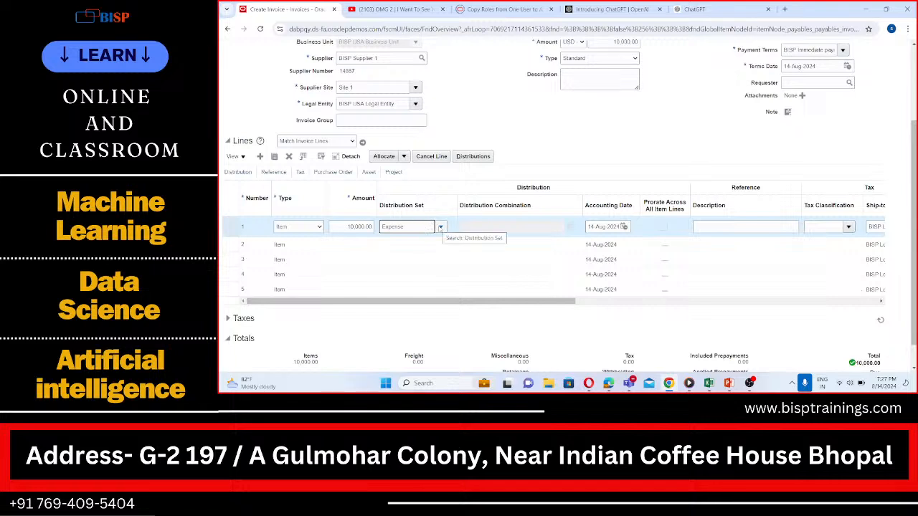
- Open line 1's distributions and split its amount across the three combinations as 6,000, 2,000 and 2,000
click(470, 155)
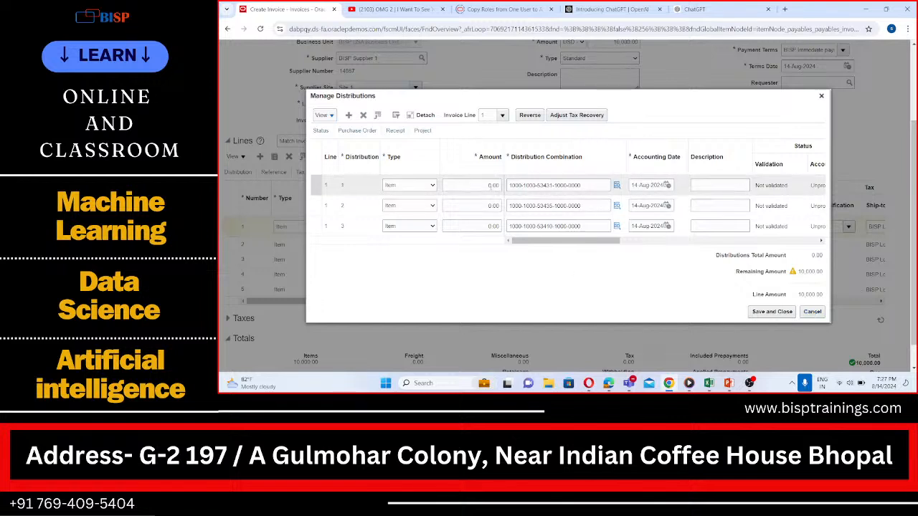
click(492, 184)
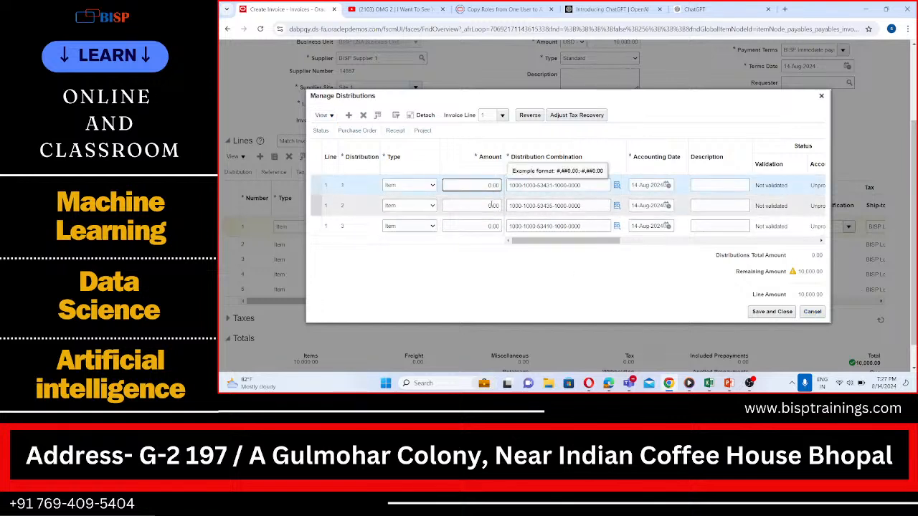
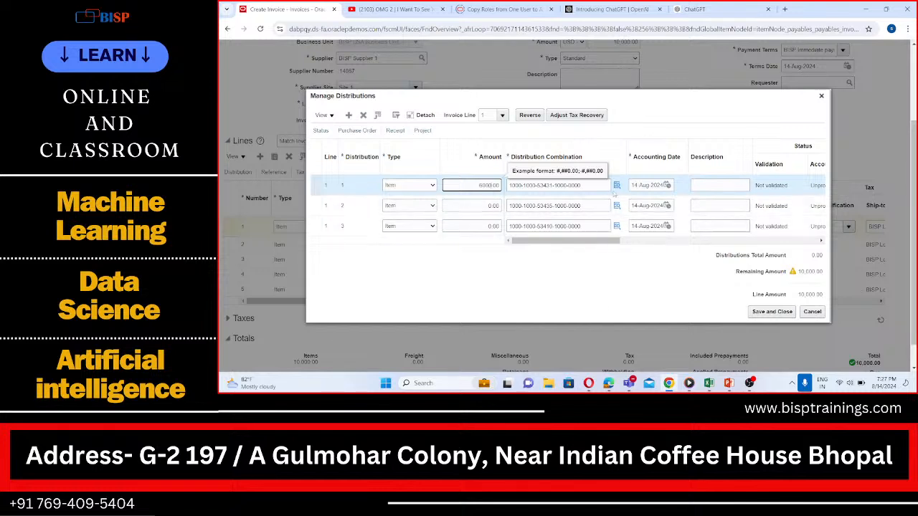
click(565, 185)
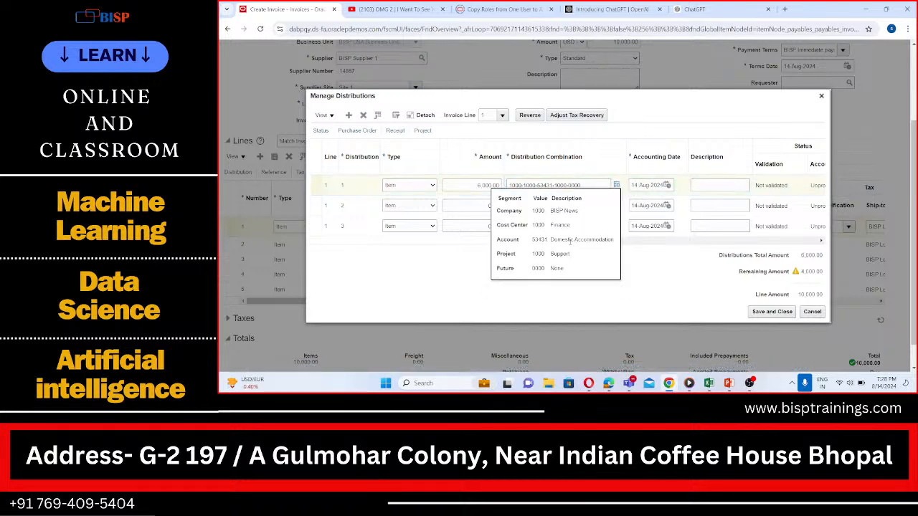
click(466, 206)
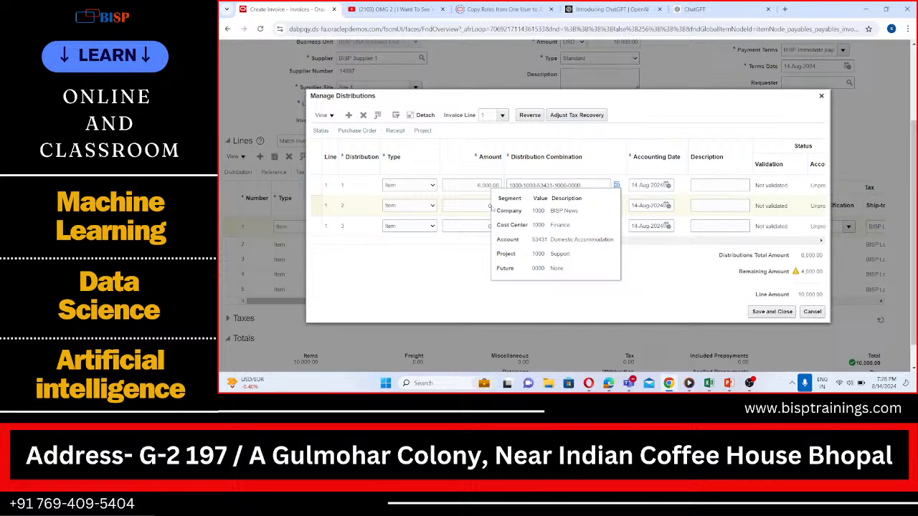
click(491, 208)
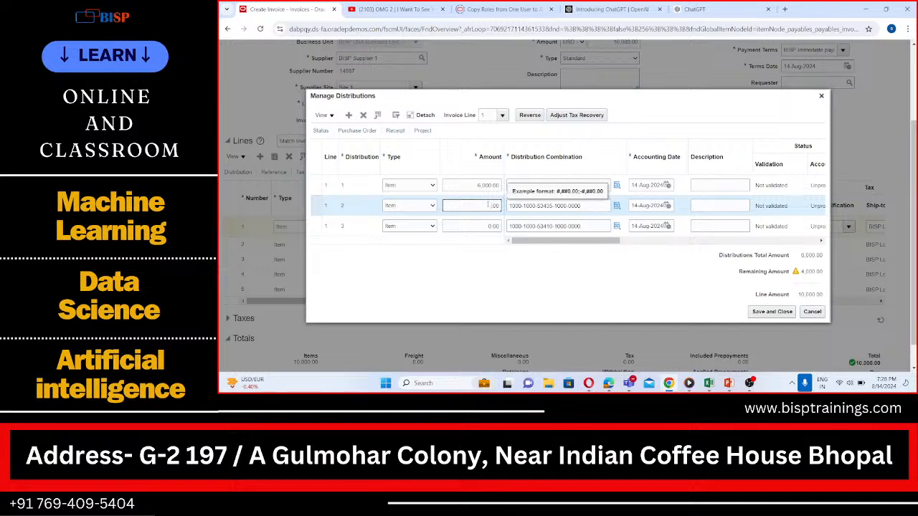
text(2,0)
text(0)
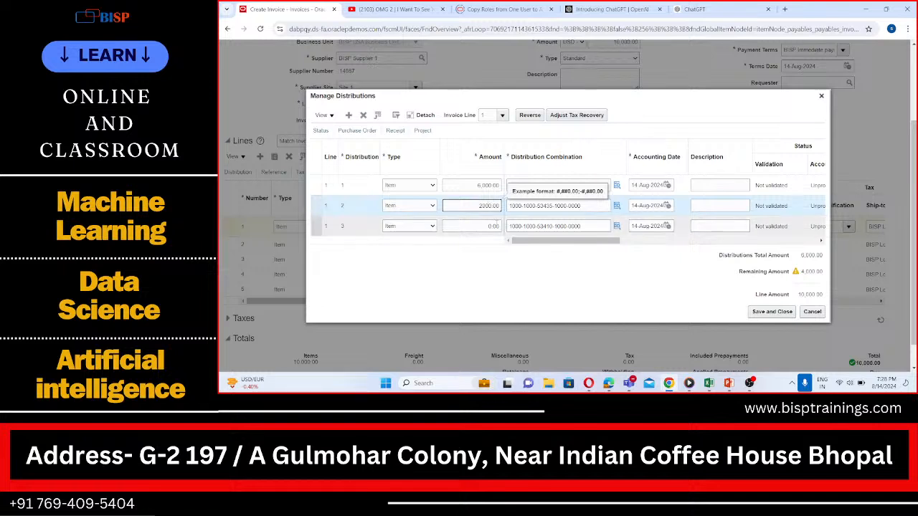
click(473, 225)
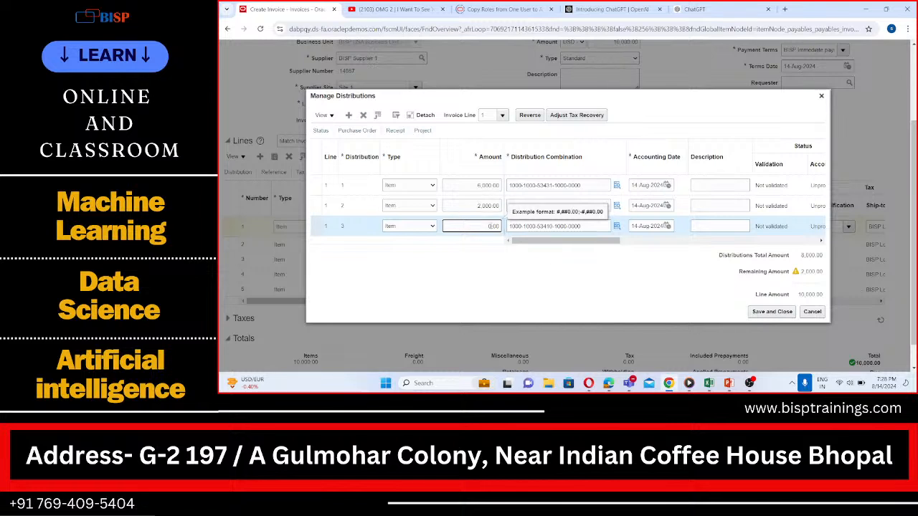
key(BackSpace)
text(2000)
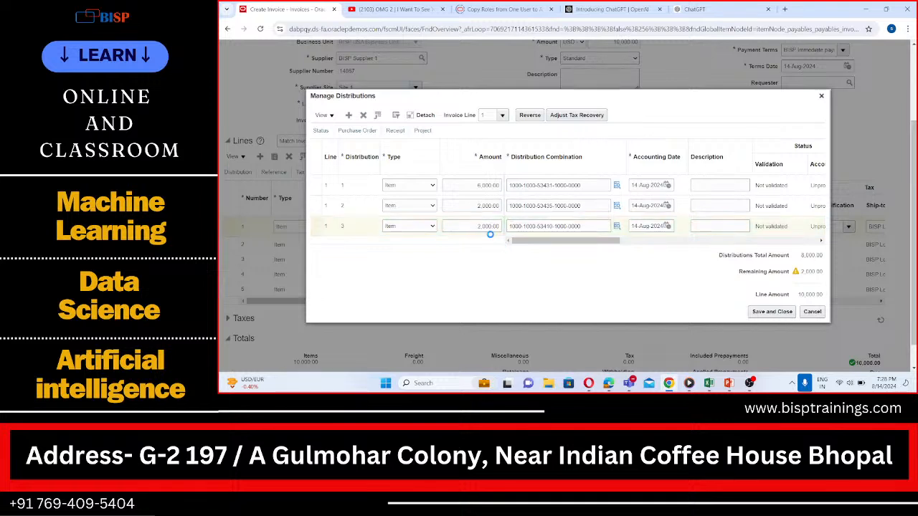
- Review the account segments behind the distribution combinations, then save and close the distributions
click(481, 188)
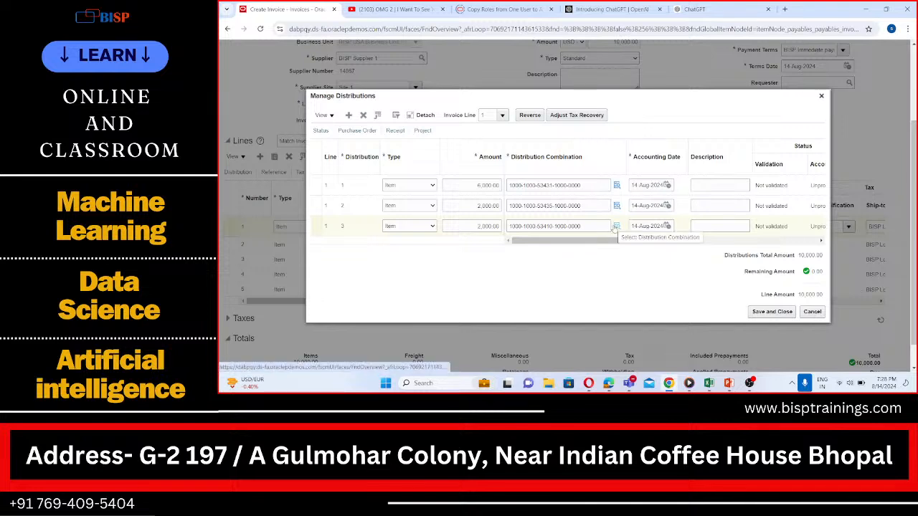
mouse_move(615, 228)
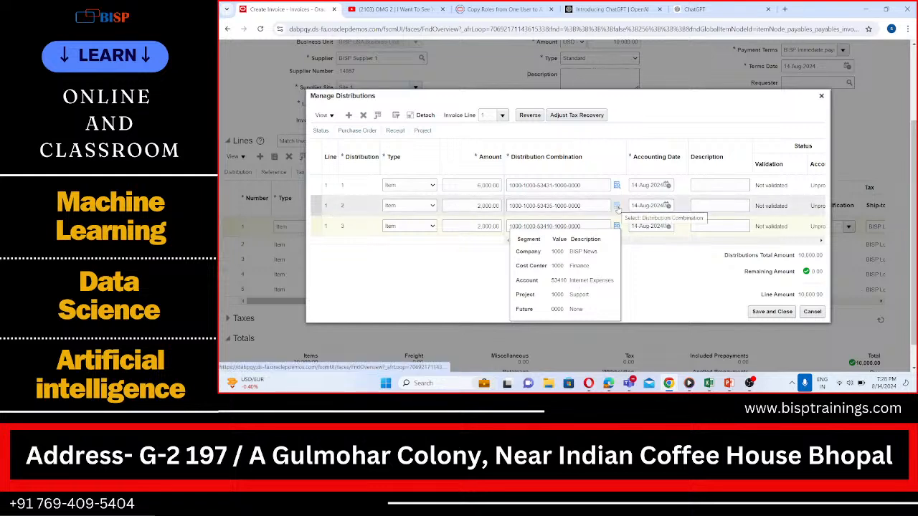
click(557, 216)
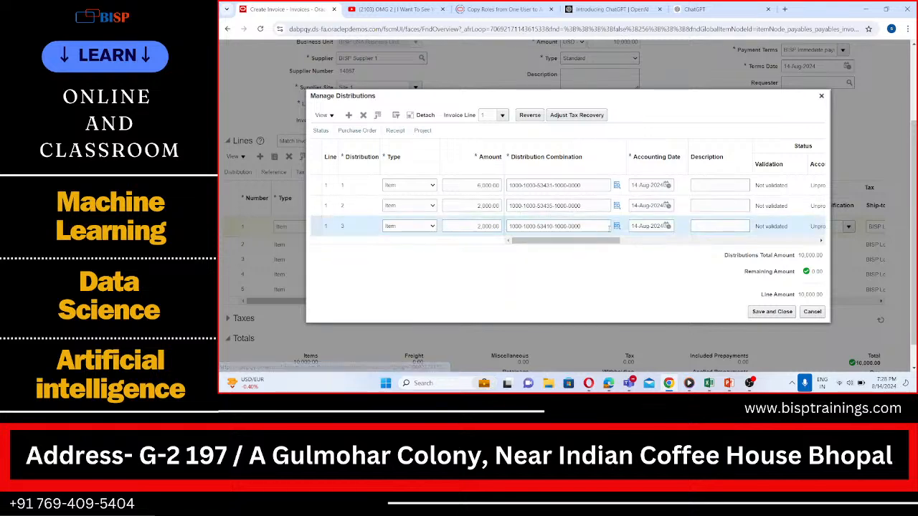
mouse_move(552, 219)
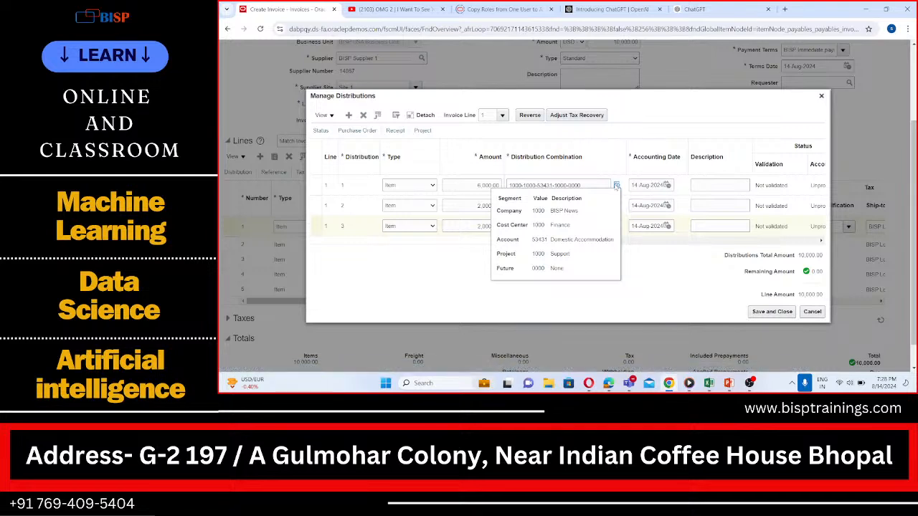
click(615, 185)
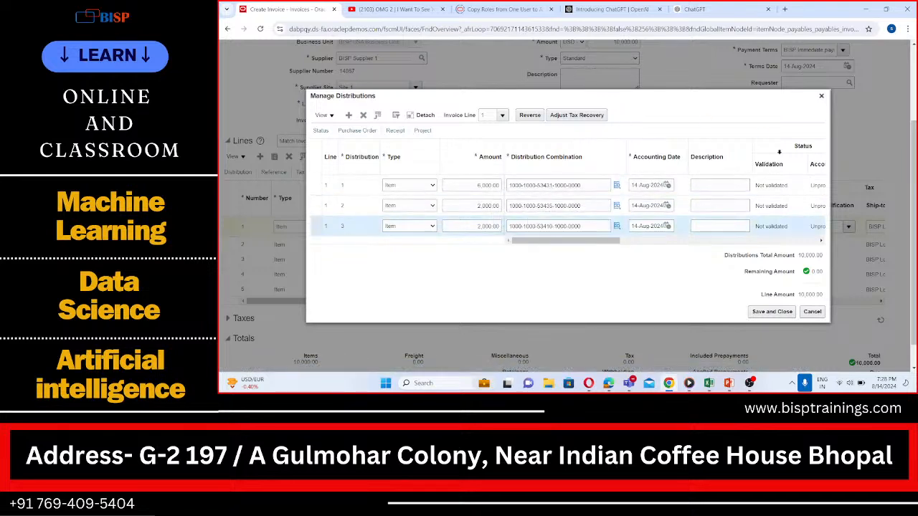
click(772, 313)
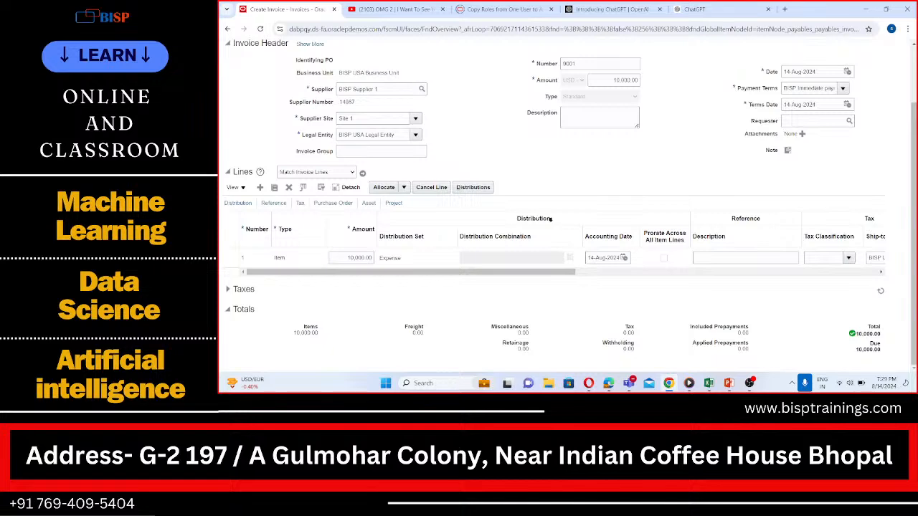
- Review the invoice header and lines, then validate the invoice
scroll(534, 220, up, 2)
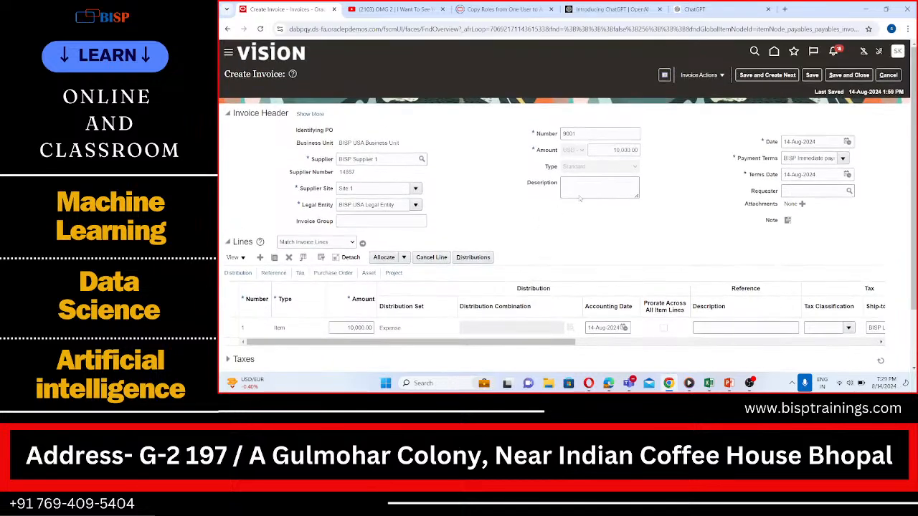
scroll(663, 140, down, 2)
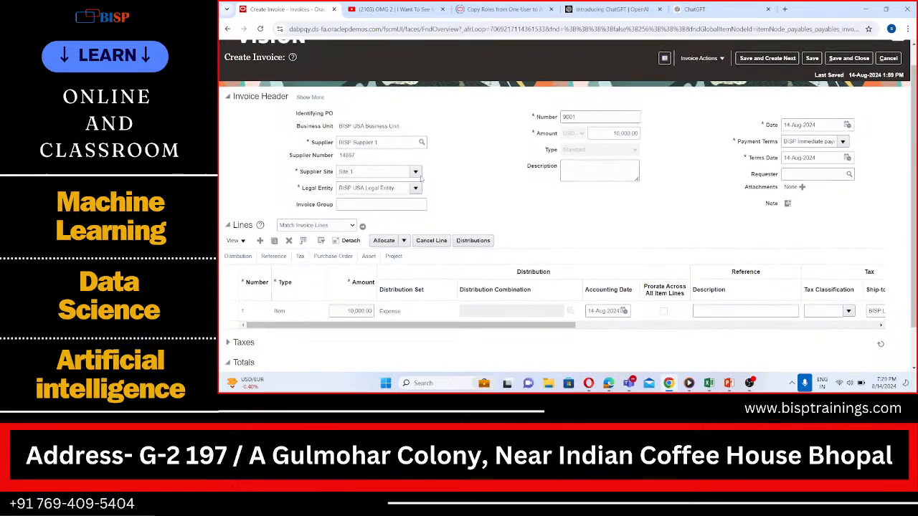
scroll(500, 258, up, 2)
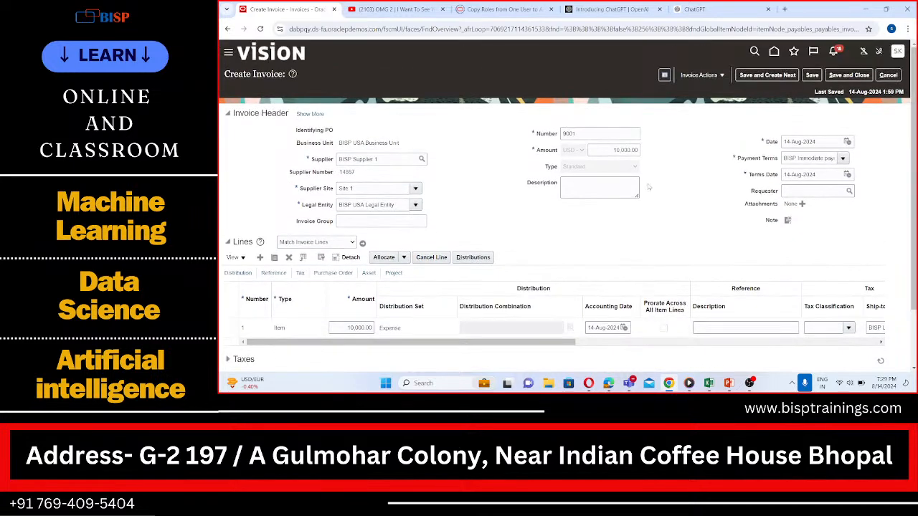
click(701, 74)
click(701, 117)
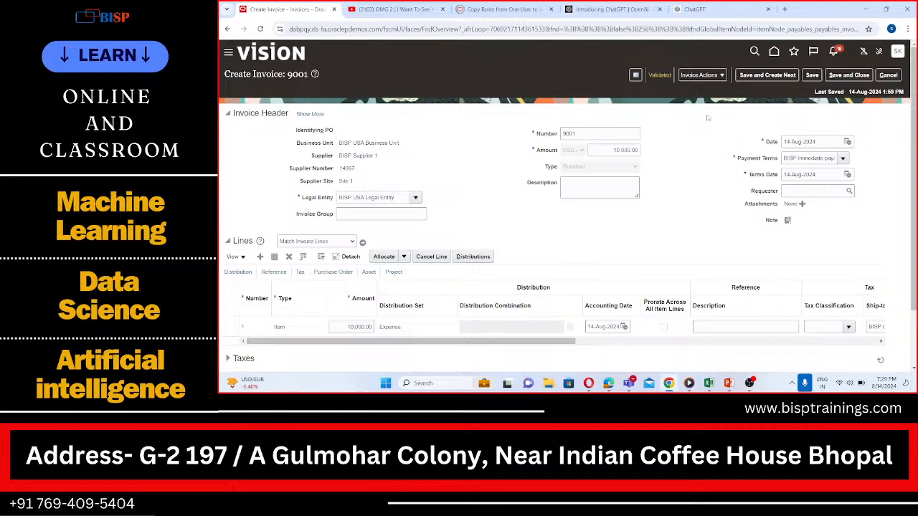
- Switch to the Excel notes and enter the invoice number 9001 in B296, beside the standard invoice note
double_click(578, 134)
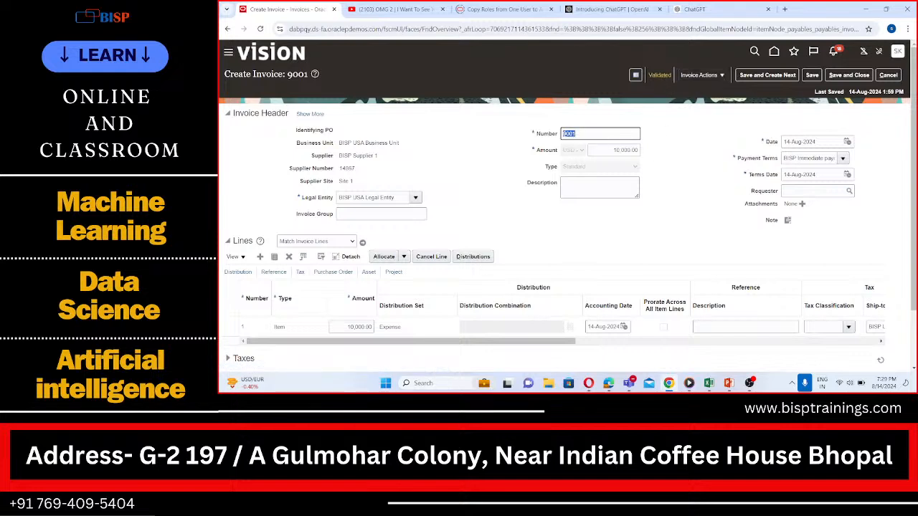
click(708, 382)
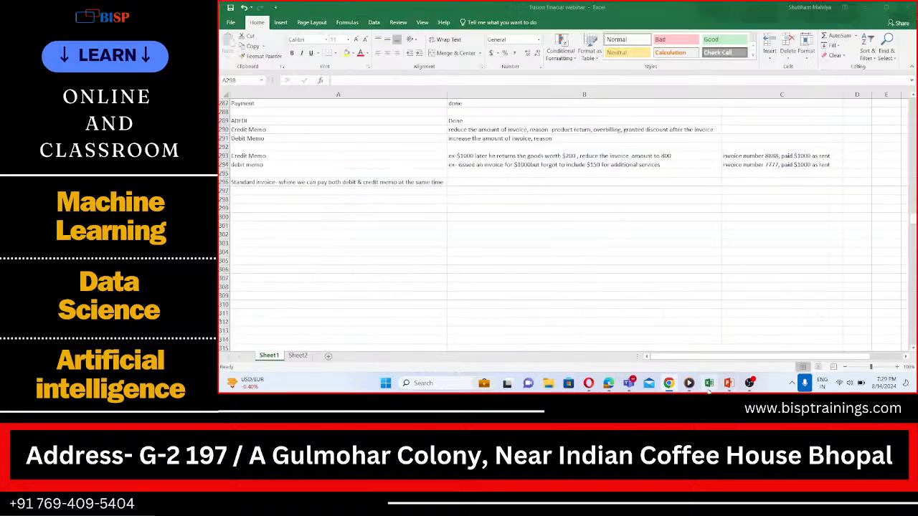
click(486, 185)
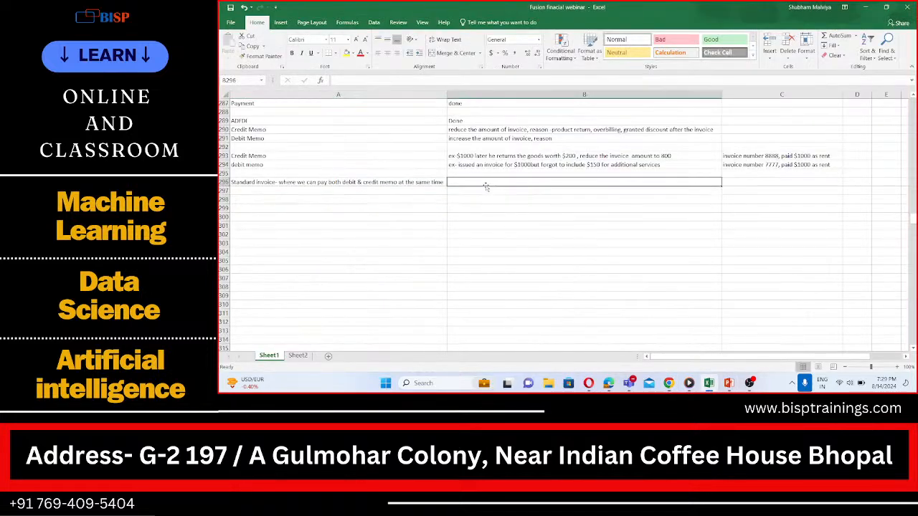
text(9001)
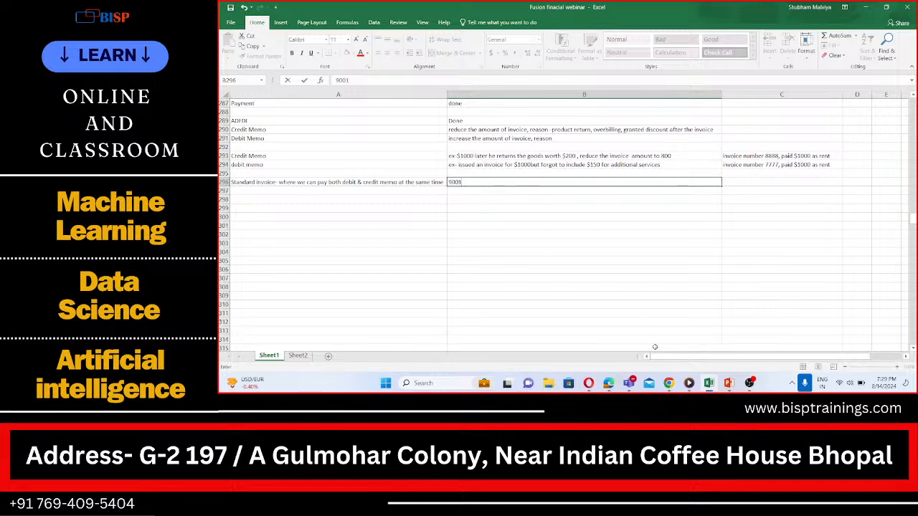
- Switch back to Oracle Fusion in Chrome, save and close the invoice, and start creating another one
click(668, 383)
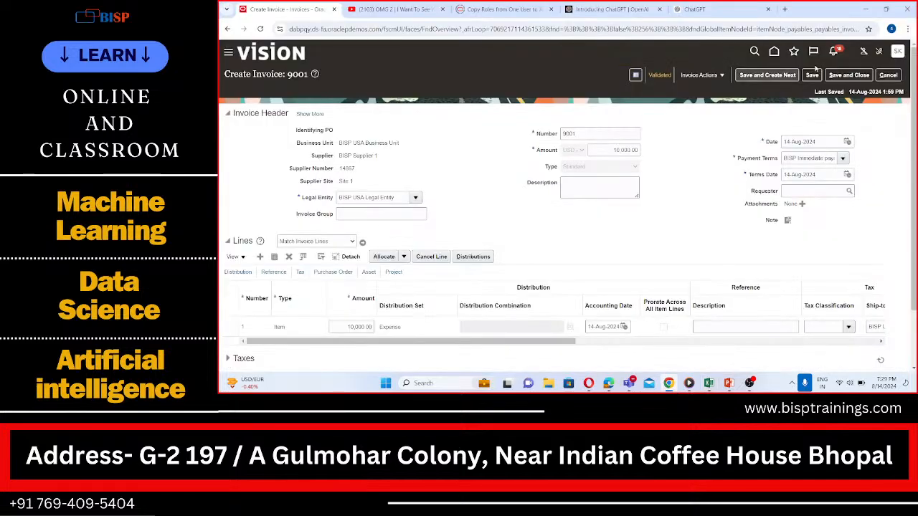
click(837, 76)
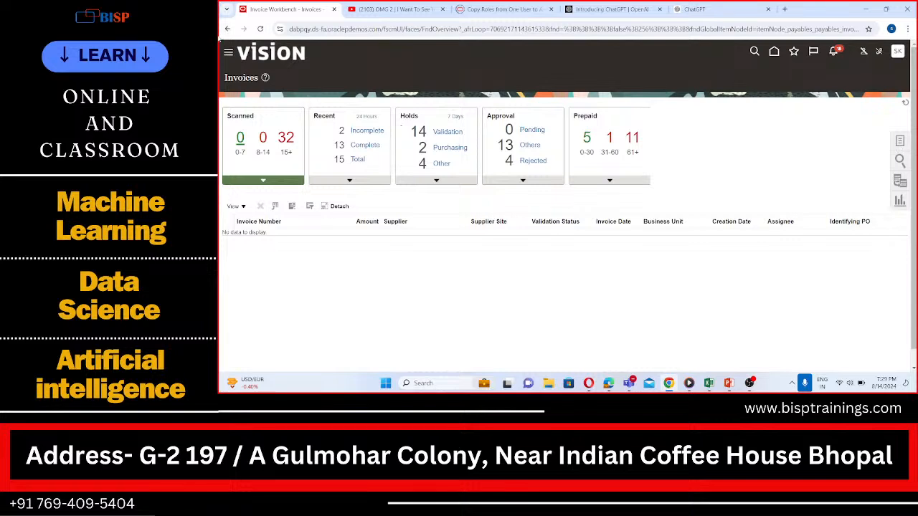
click(901, 145)
click(826, 83)
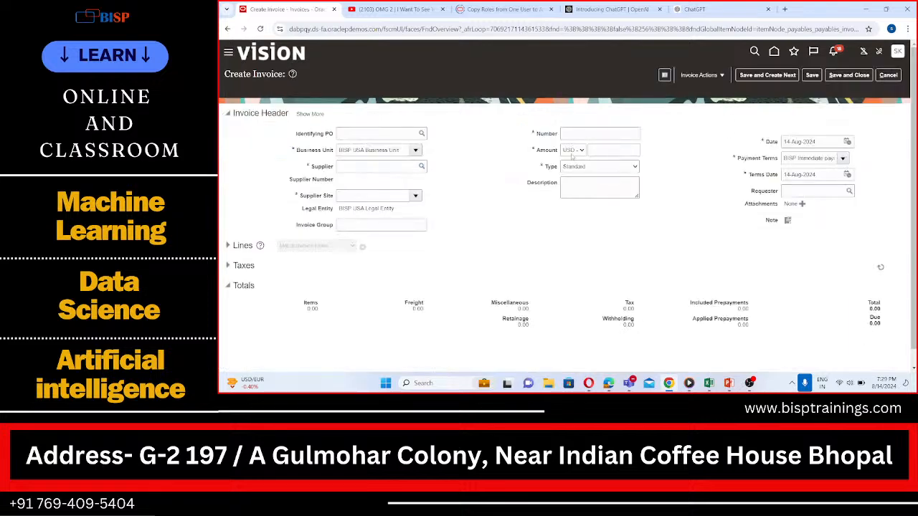
- Set the new invoice's type to Debit memo, accept the payment terms notice, and choose BISP Supplier 1 as supplier
click(597, 168)
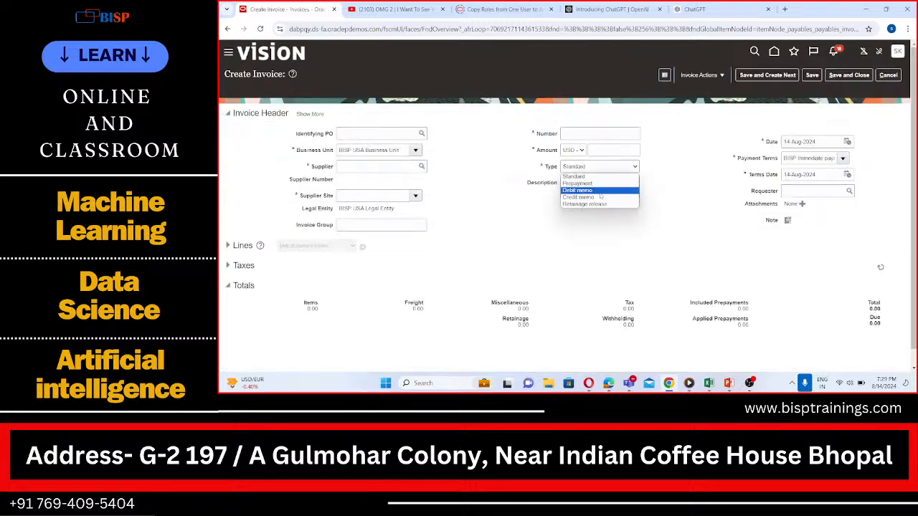
click(600, 191)
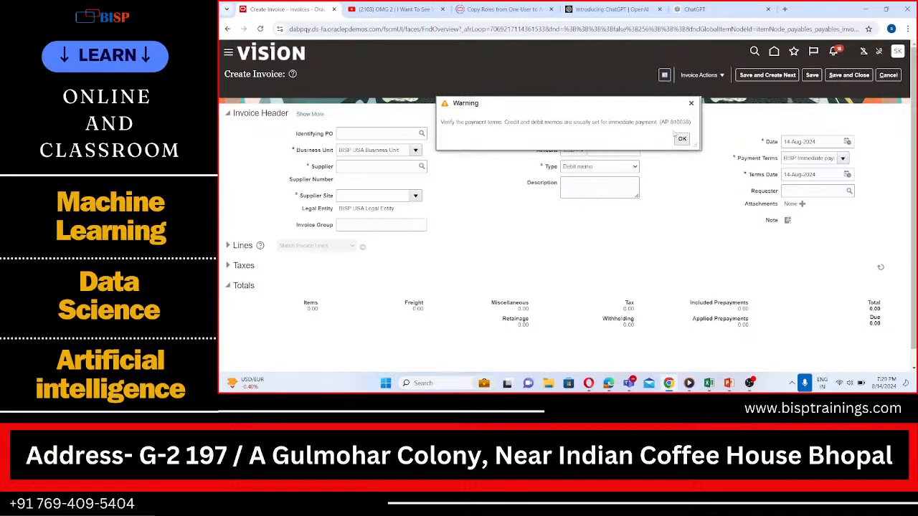
click(682, 139)
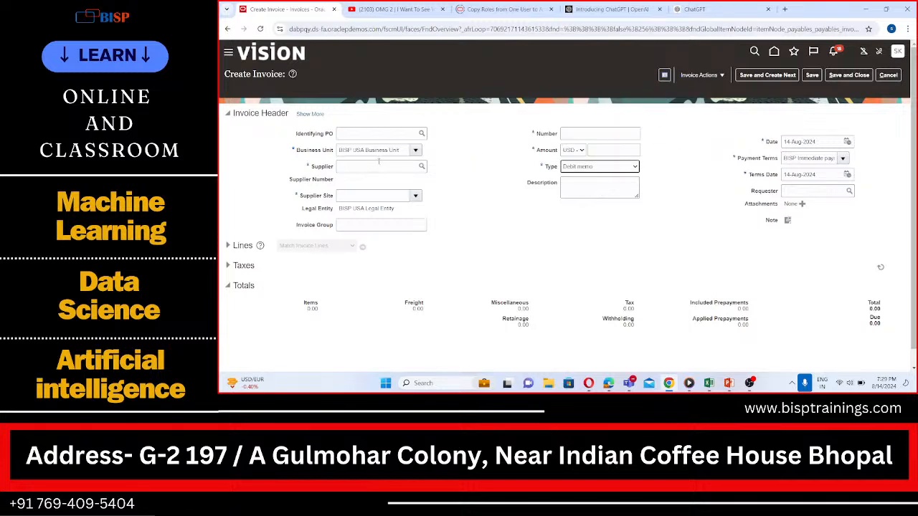
click(378, 166)
text(BIOSP)
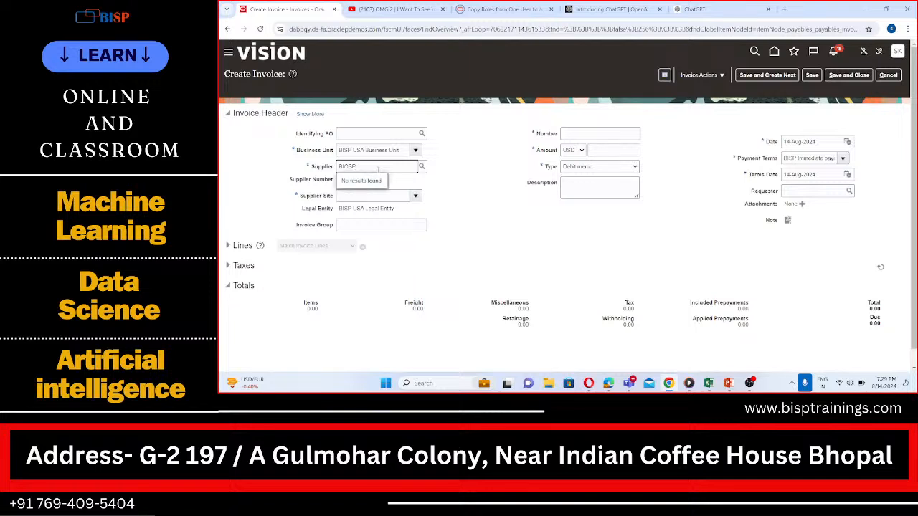
key(BackSpace)
key(BackSpace)
key(BackSpace)
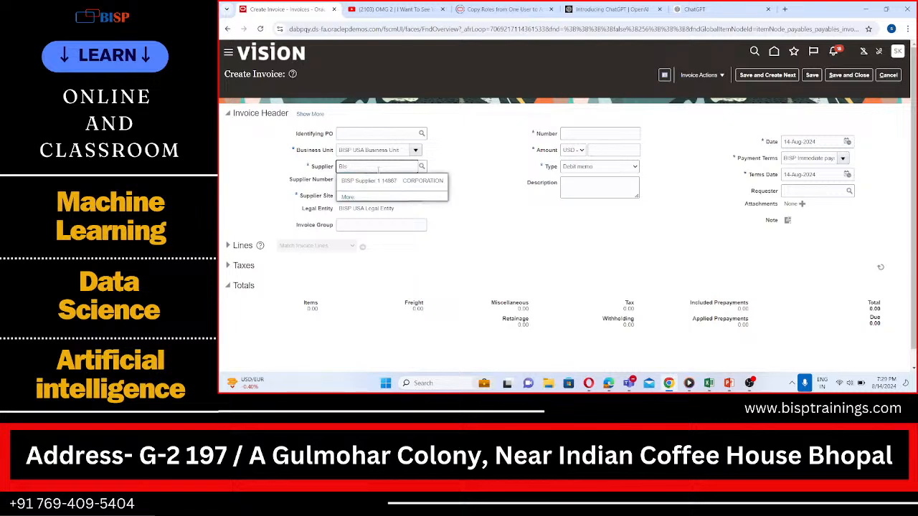
click(376, 180)
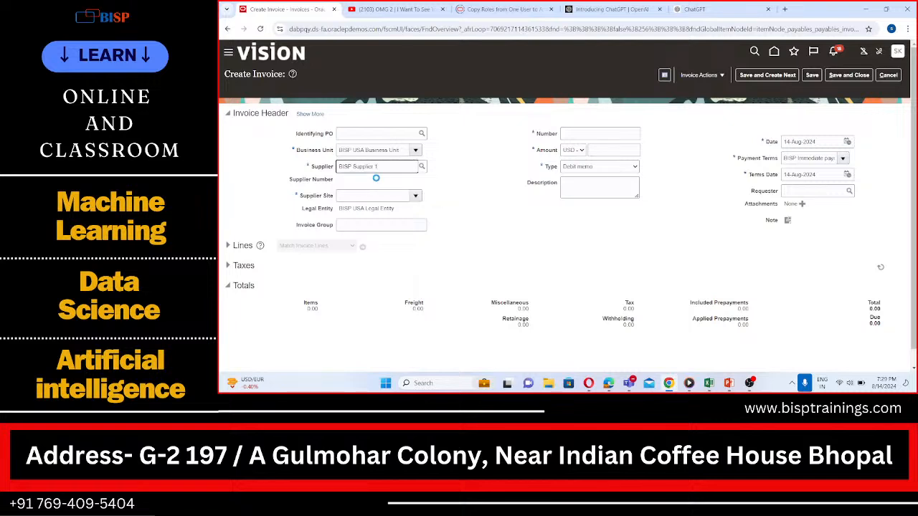
- Enter 9002 as the debit memo's number and 1,500.00 as its amount
click(580, 132)
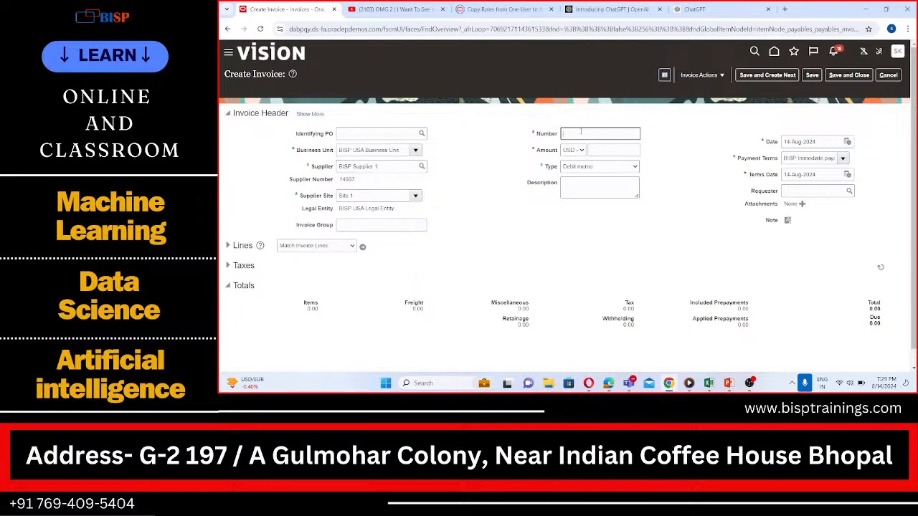
text(9002)
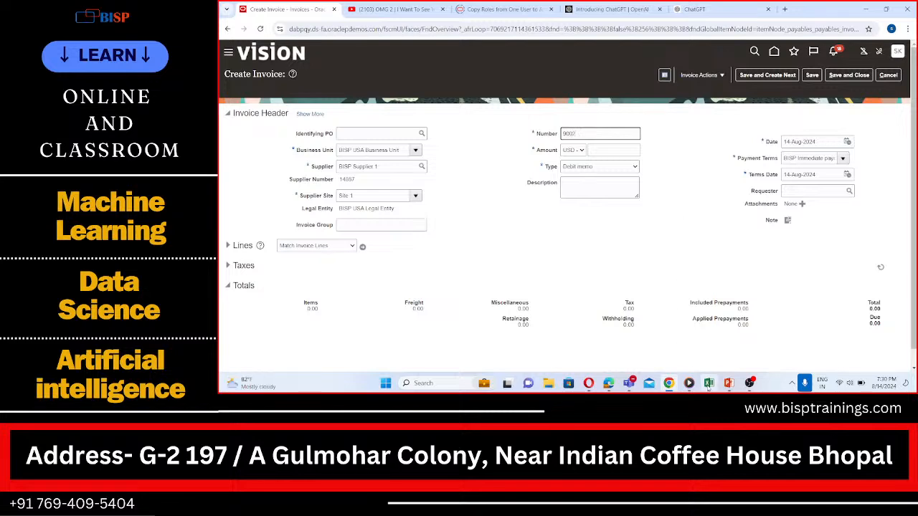
click(708, 384)
click(708, 384)
click(607, 148)
text(2)
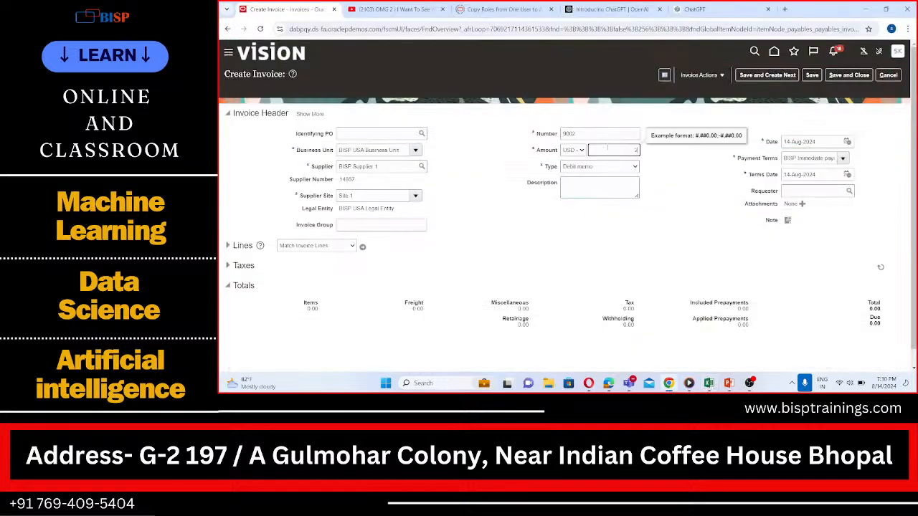
text(0000)
- Try to run Correct Unmatched Invoices for the debit memo's lines
click(351, 247)
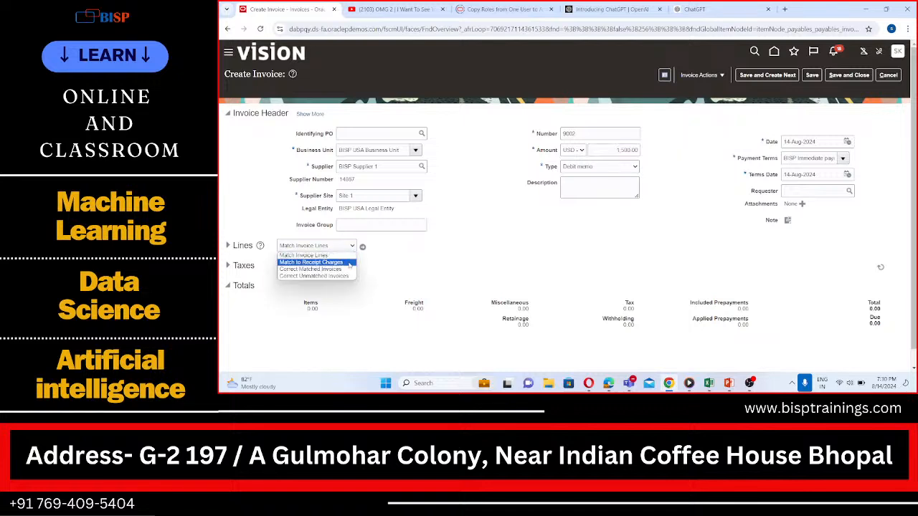
click(330, 277)
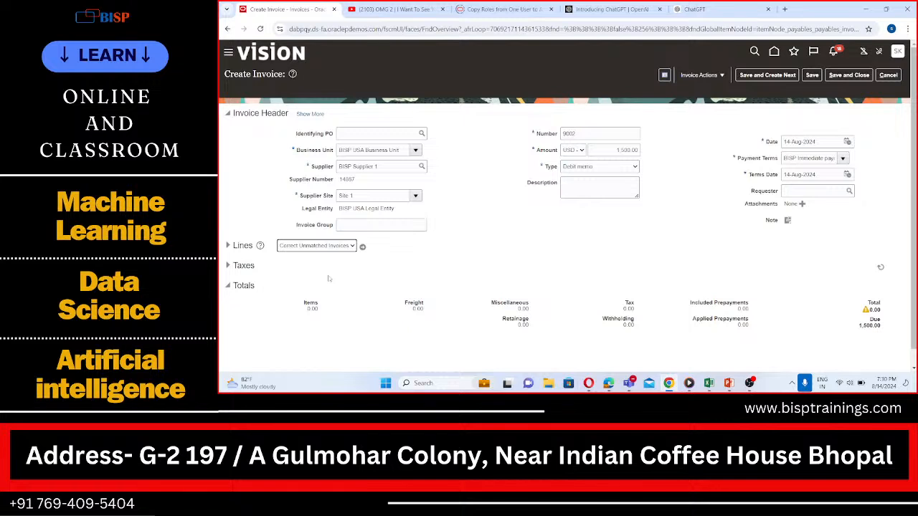
click(362, 248)
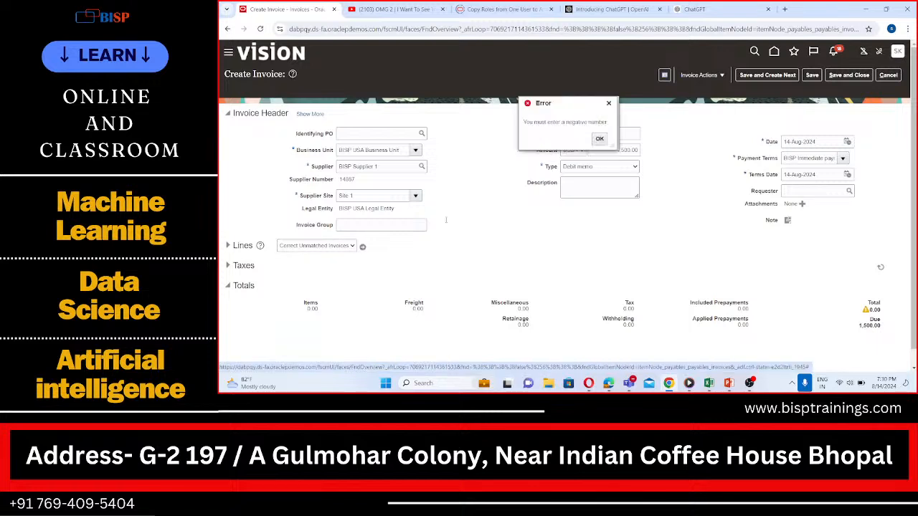
click(599, 138)
- Change the debit memo's amount to -1,500.00 and try Correct Unmatched Invoices again
click(615, 150)
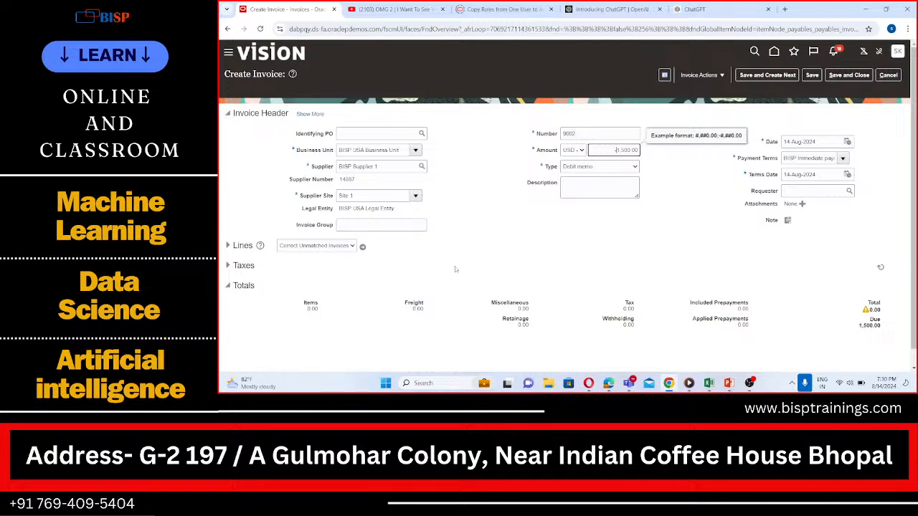
click(363, 248)
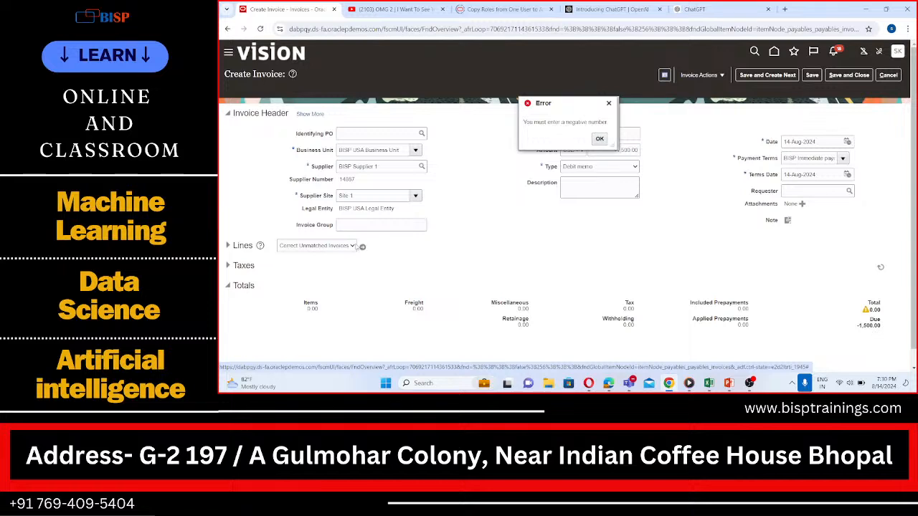
click(599, 139)
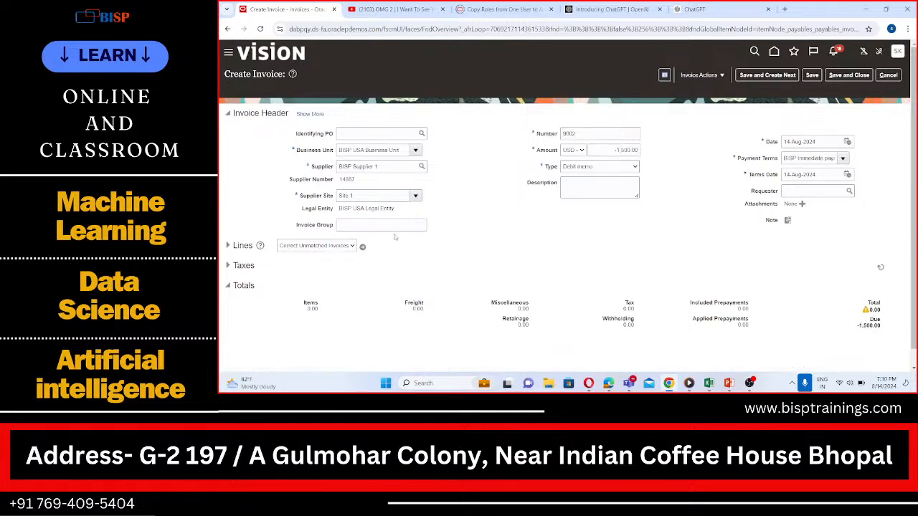
click(363, 246)
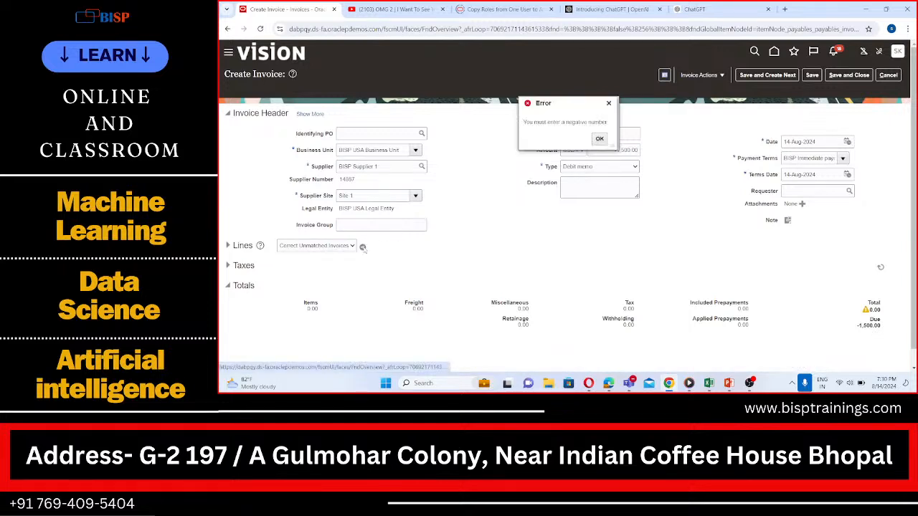
click(599, 139)
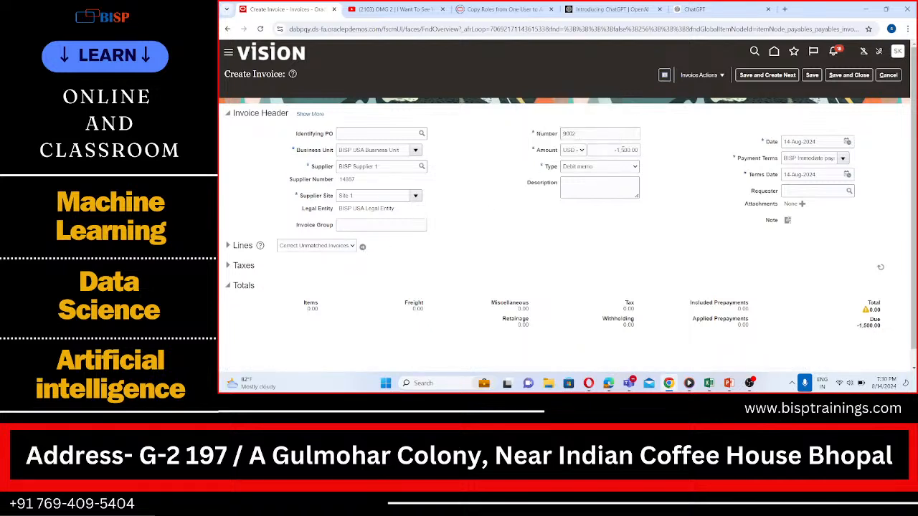
- Clear the amount, re-enter it as -1,500.00, and retry the unmatched invoice correction
key(BackSpace)
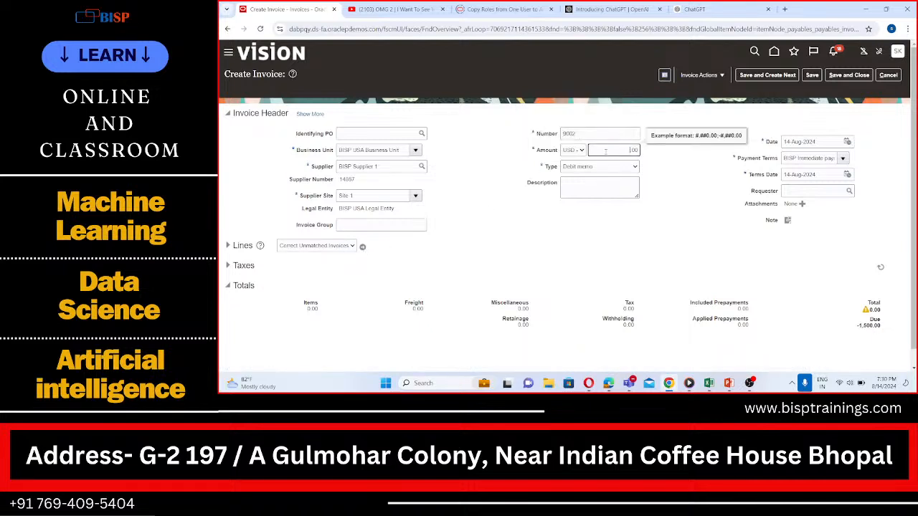
text(-1,500.)
click(568, 223)
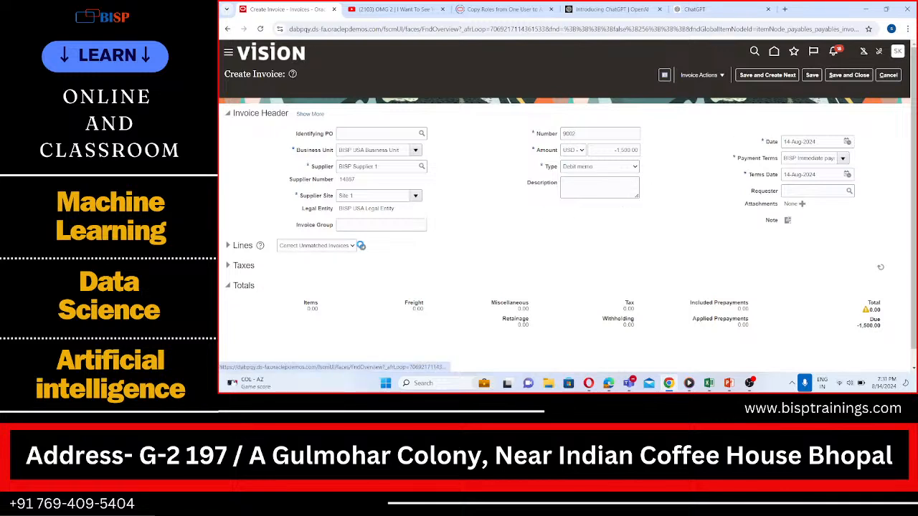
click(360, 245)
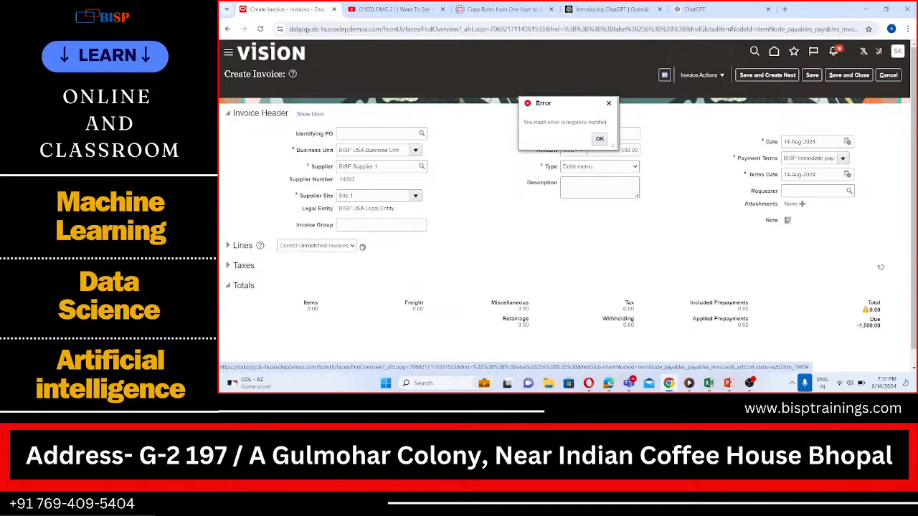
click(599, 139)
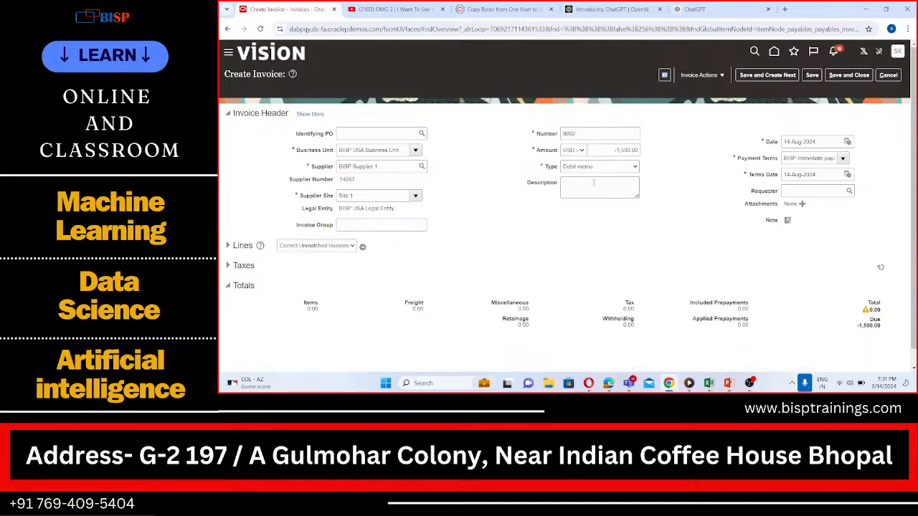
scroll(593, 182, down, 1)
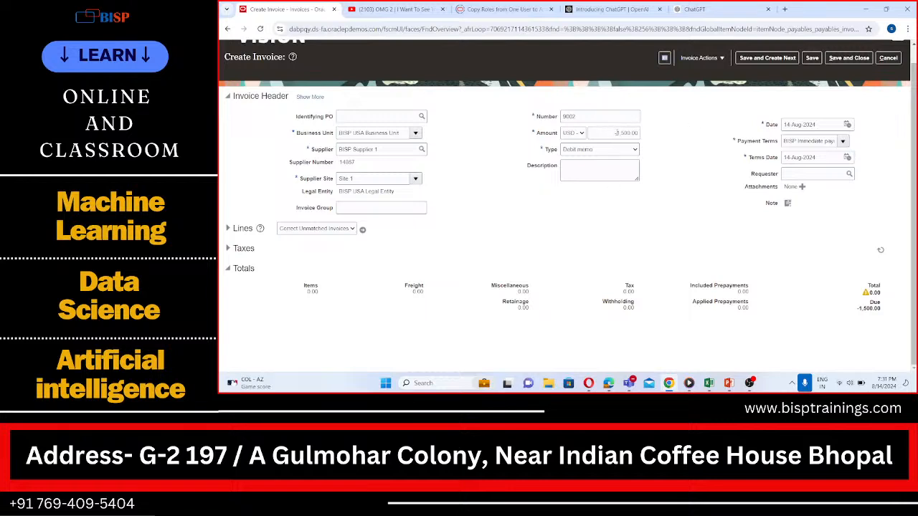
click(363, 230)
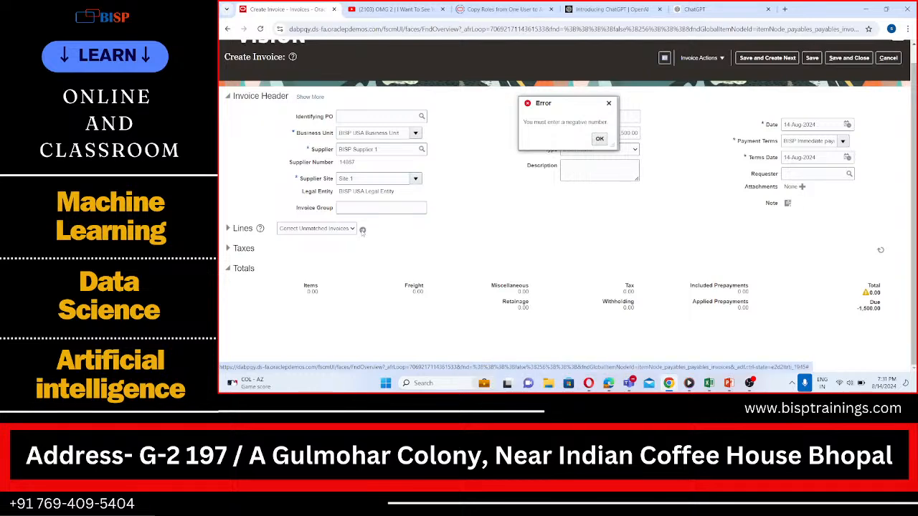
click(599, 139)
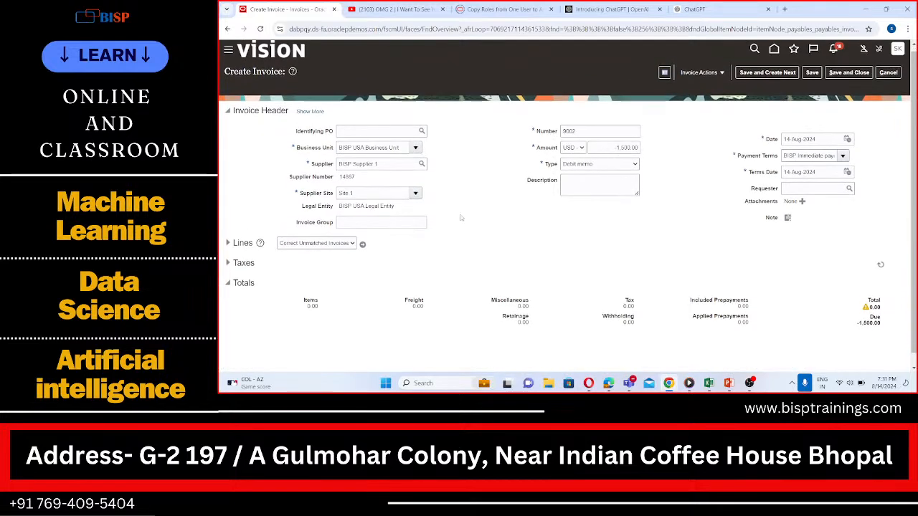
- Set the lines action to Correct Matched Invoices, return it to Correct Unmatched Invoices, and try running it
click(352, 228)
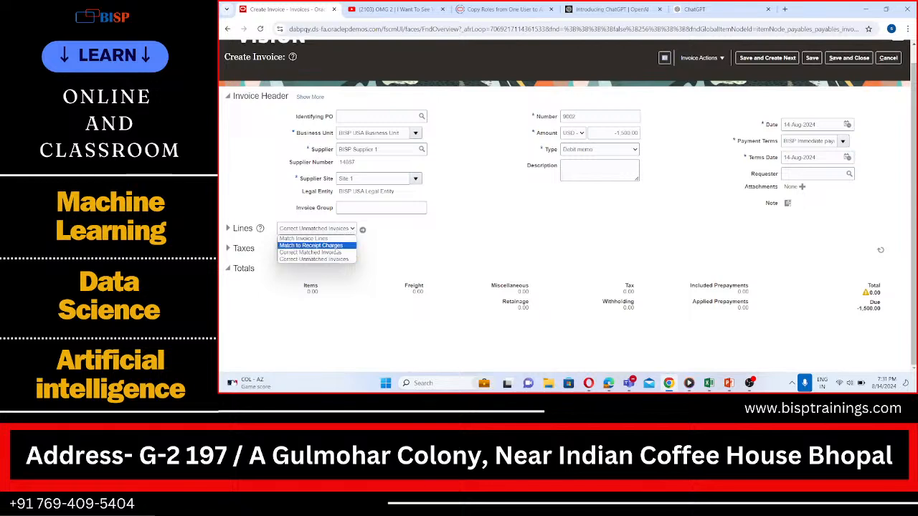
click(332, 254)
click(353, 229)
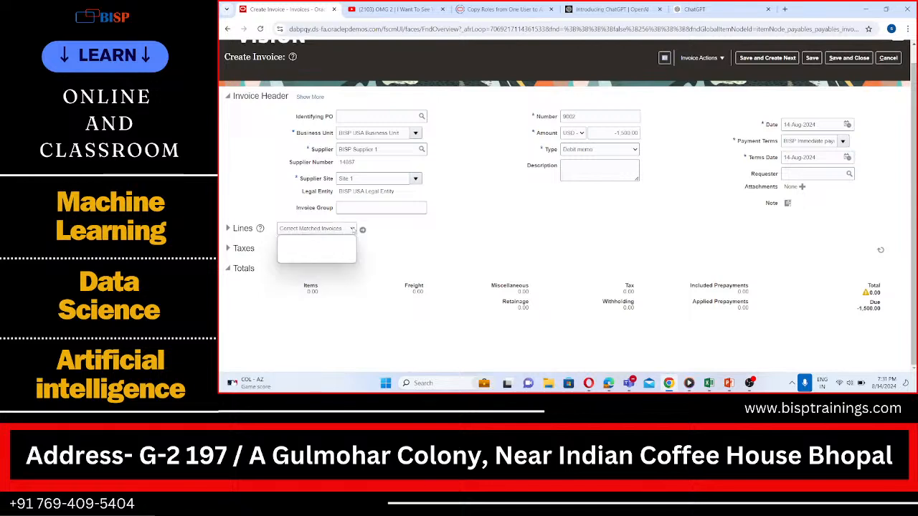
click(324, 260)
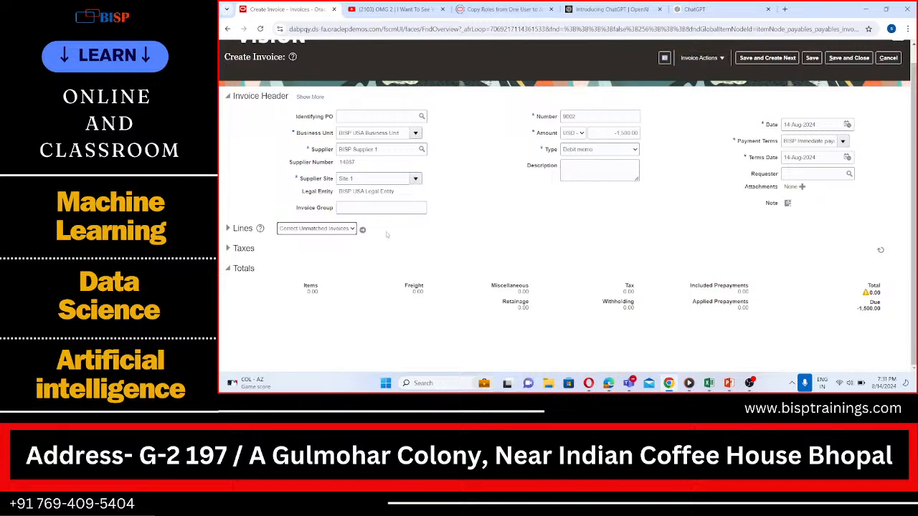
click(363, 230)
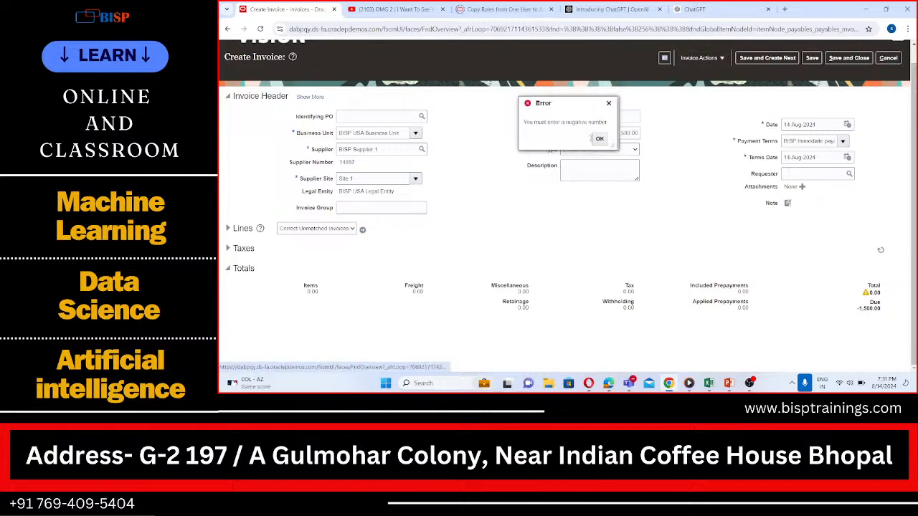
click(595, 139)
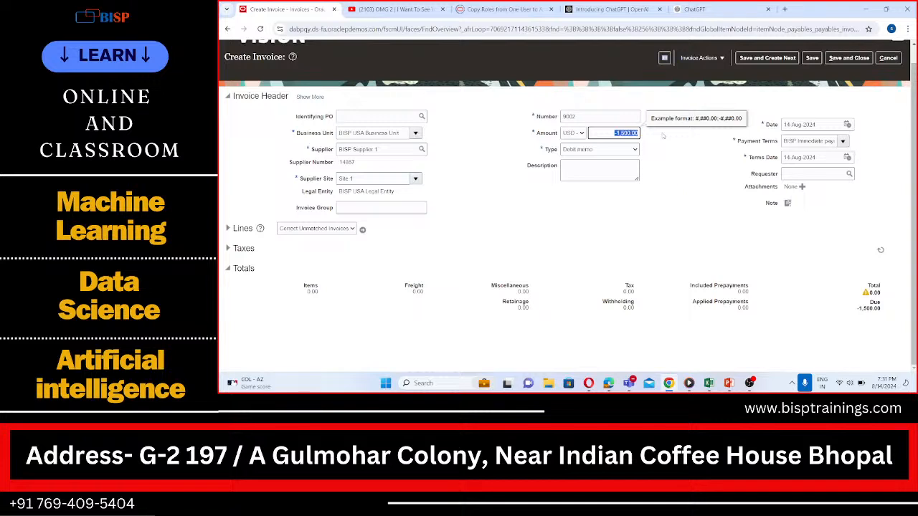
- Replace the whole amount with -1,500.00 and attempt the unmatched invoice correction once more
key(BackSpace)
text(-150)
click(362, 229)
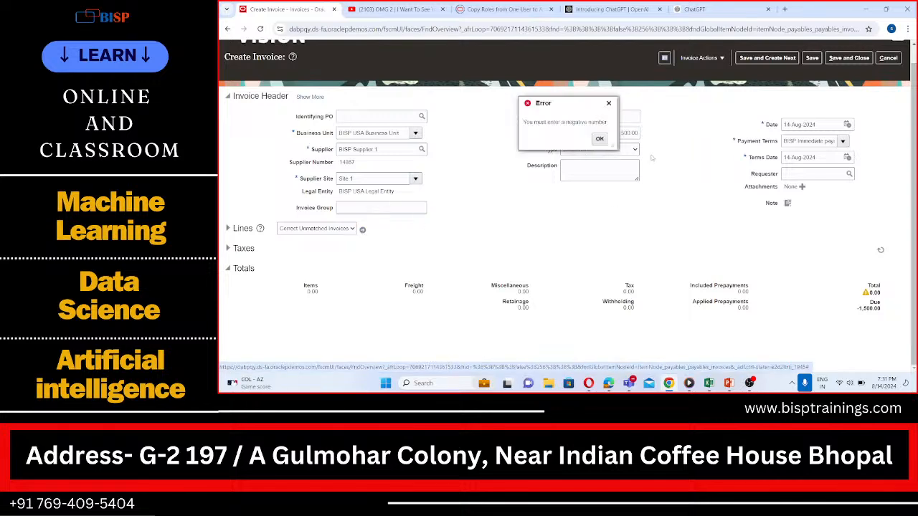
click(599, 140)
- Change the type to Credit memo, try Correct Unmatched Invoices, and cancel the invoice without saving it
scroll(591, 160, up, 1)
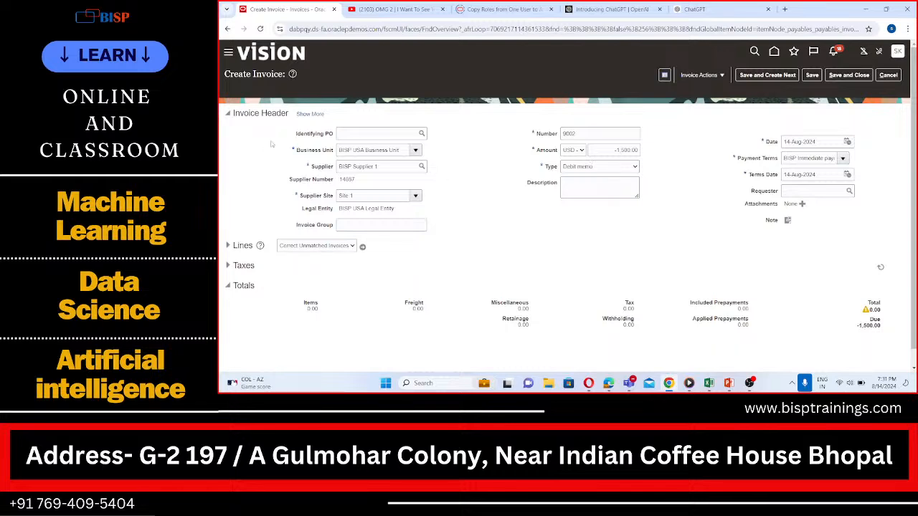
scroll(319, 165, down, 1)
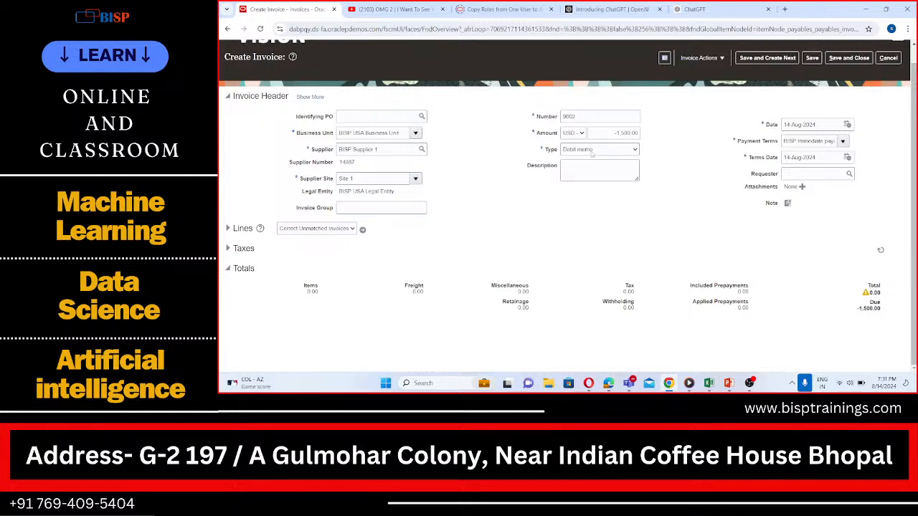
click(613, 152)
click(595, 180)
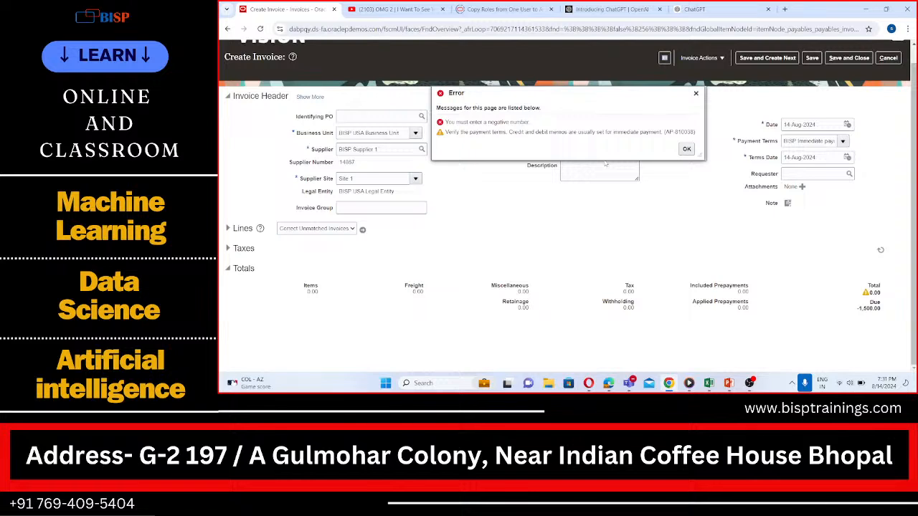
click(685, 149)
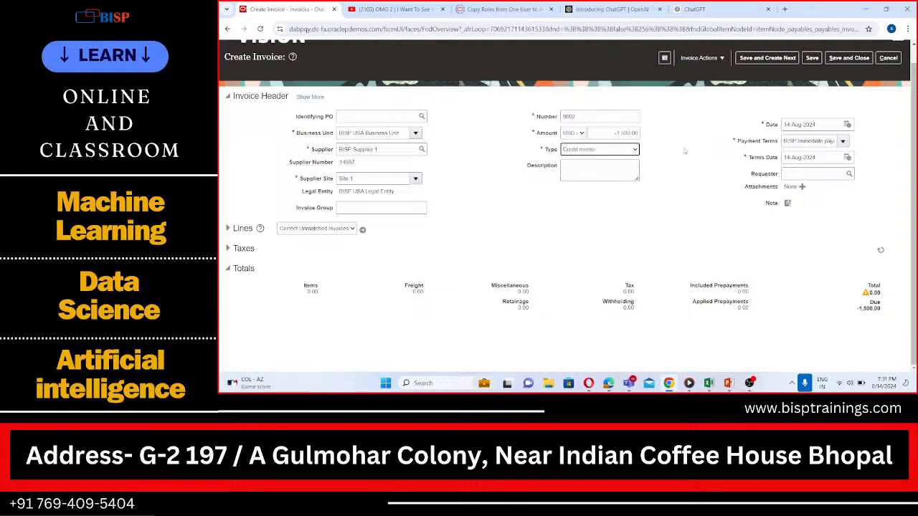
click(362, 230)
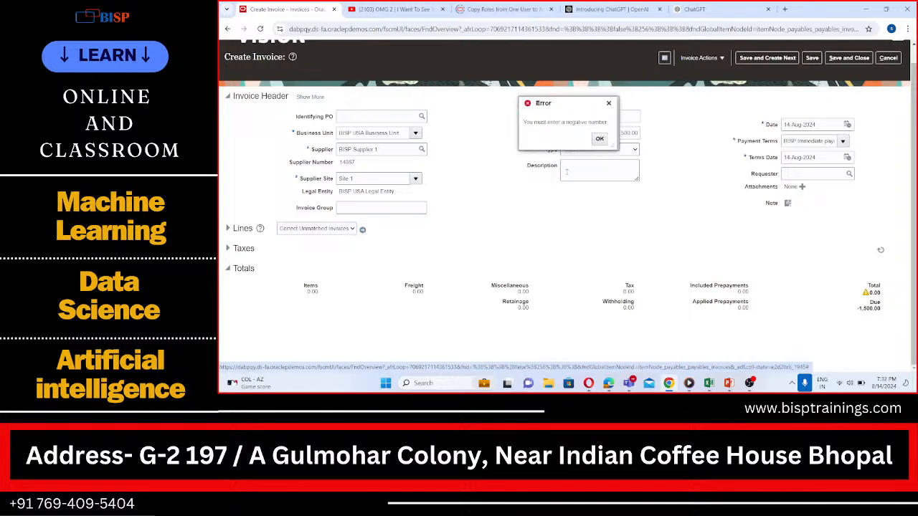
click(599, 137)
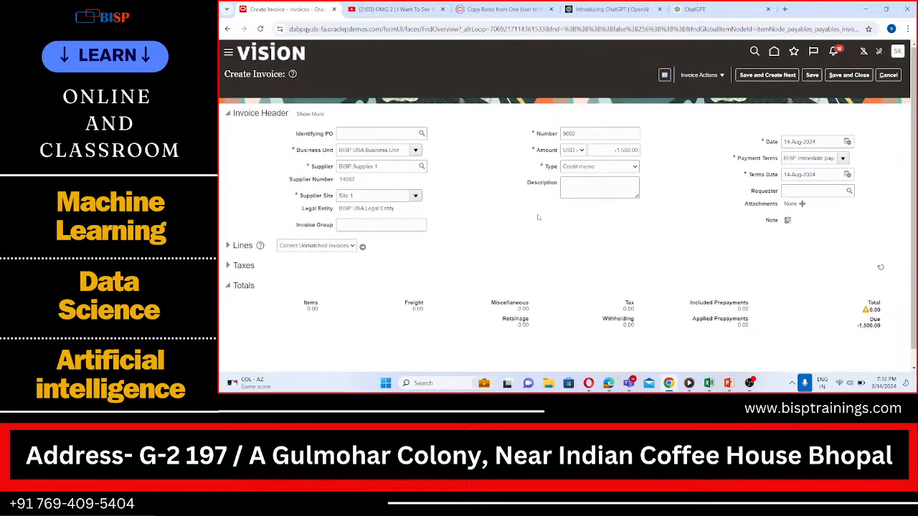
click(889, 74)
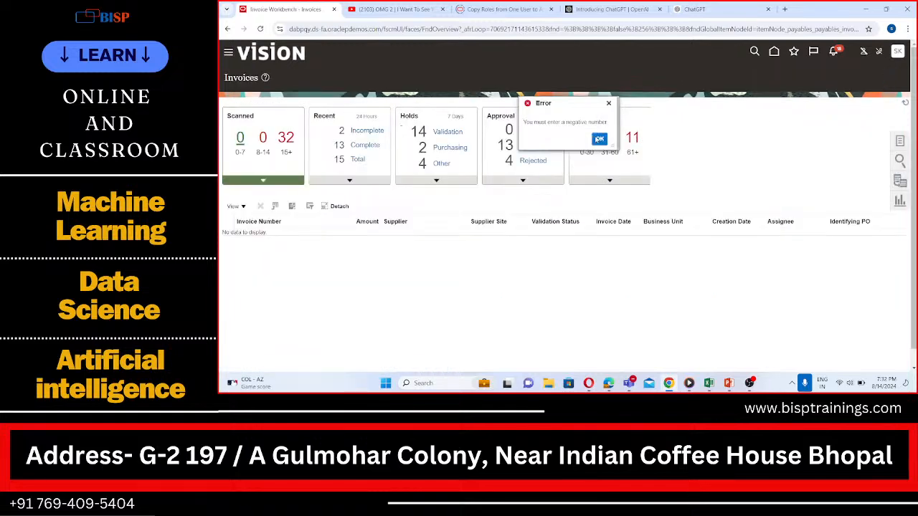
click(599, 138)
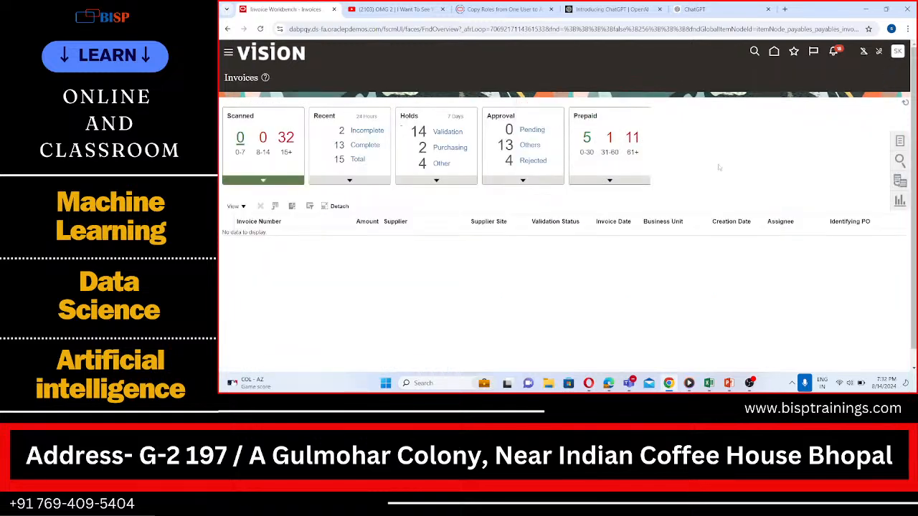
- Start a new invoice for BISP Supplier 1 with number 9002, checking the number against the Excel notes
click(899, 142)
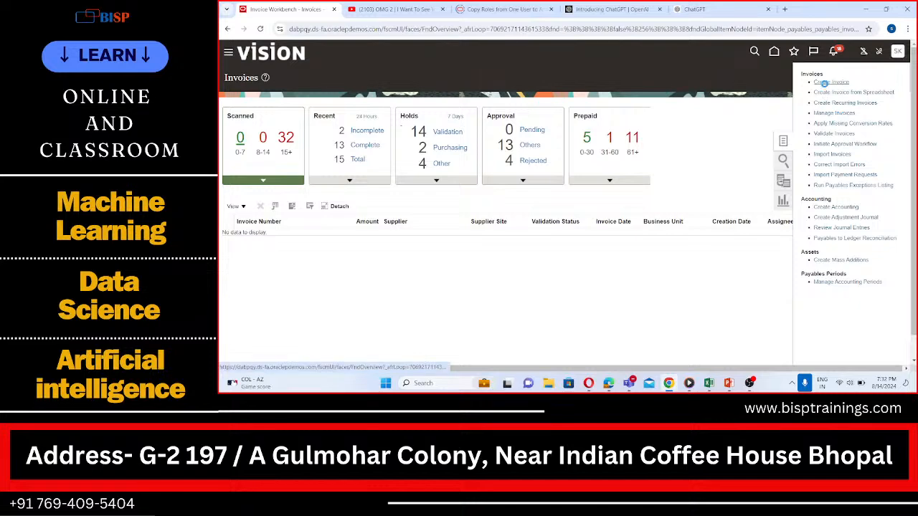
click(822, 84)
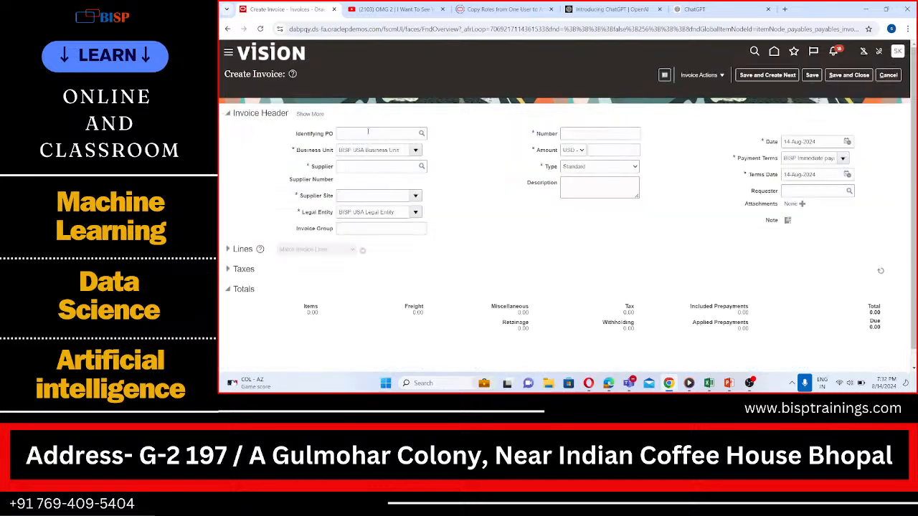
click(377, 167)
text(Bil)
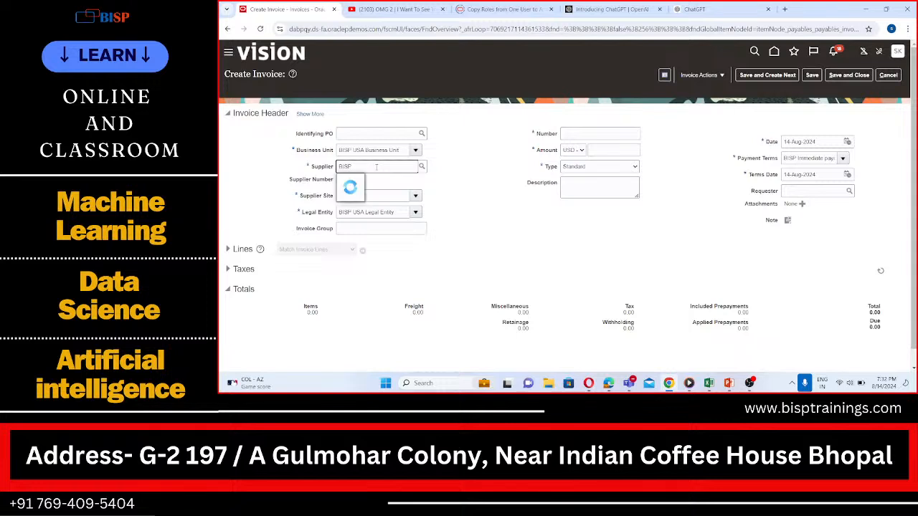
click(373, 180)
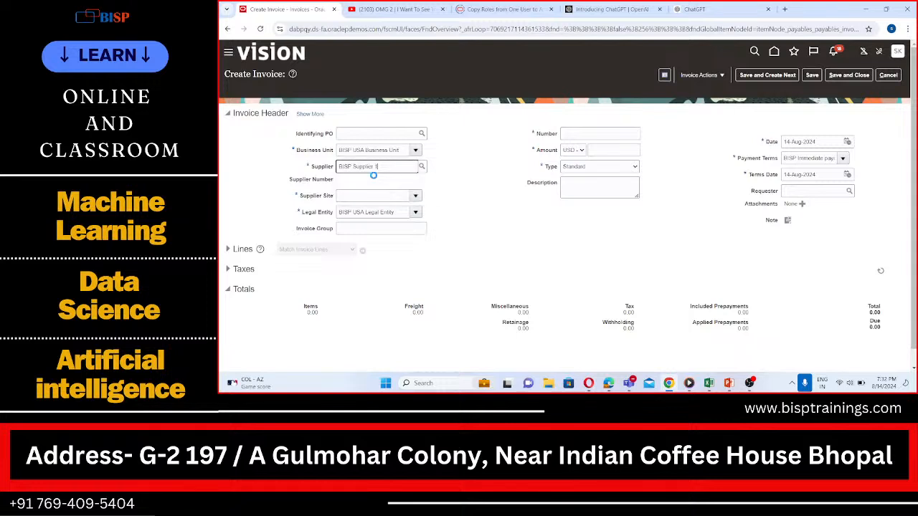
click(582, 133)
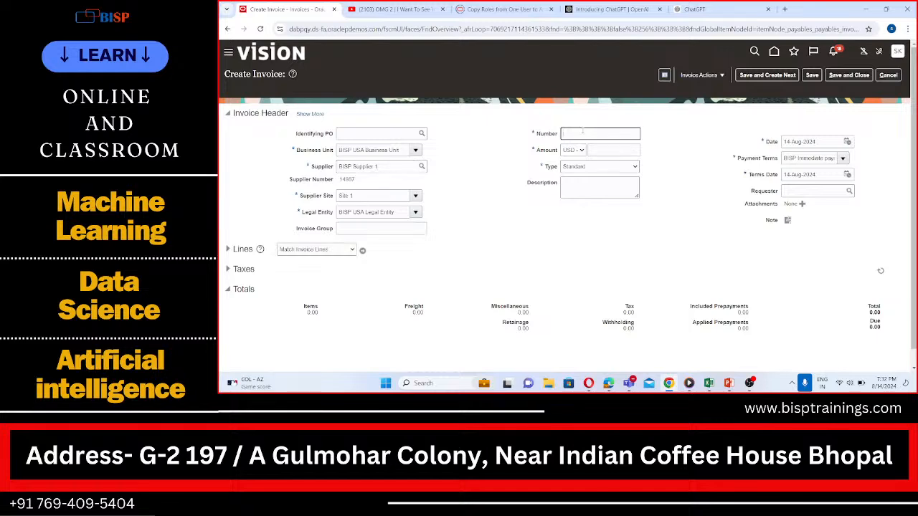
text(9002)
click(708, 383)
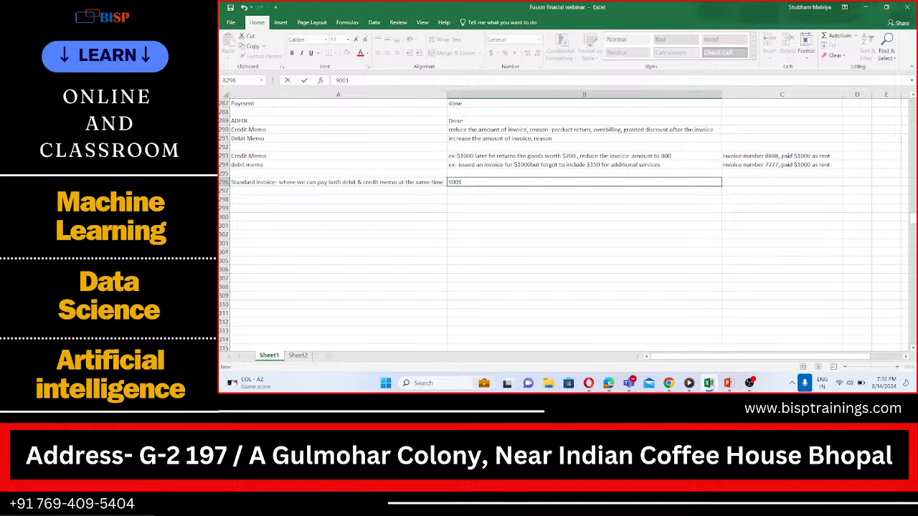
click(708, 383)
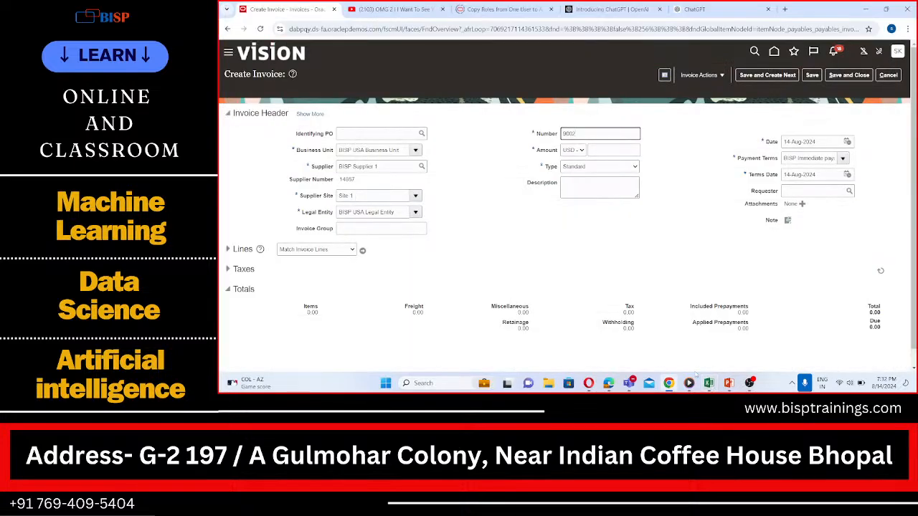
- Set the invoice type to Debit memo, accept the payment terms warning, and enter the amount -1,500.00
click(591, 150)
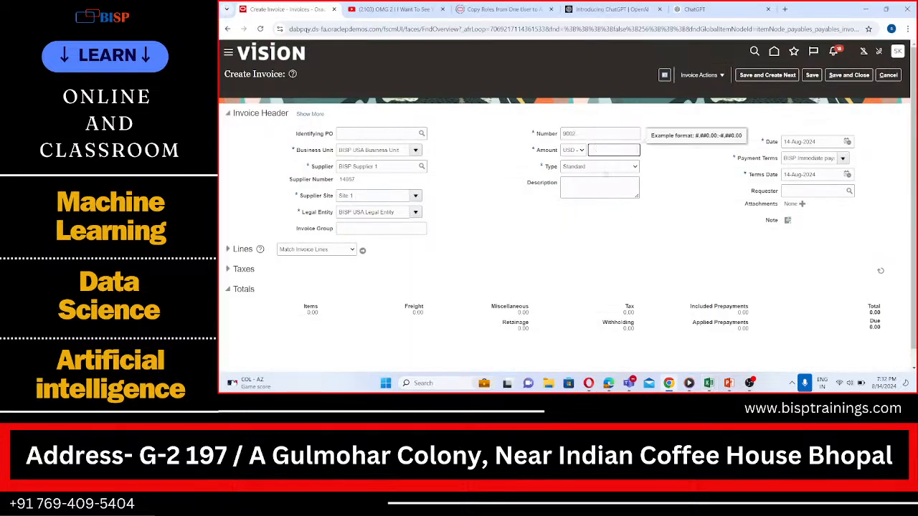
click(602, 167)
click(586, 190)
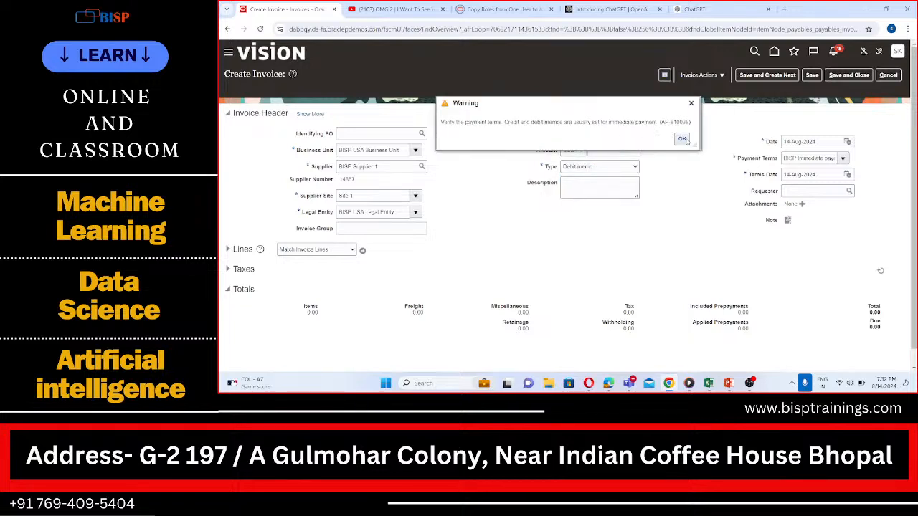
click(681, 139)
click(612, 149)
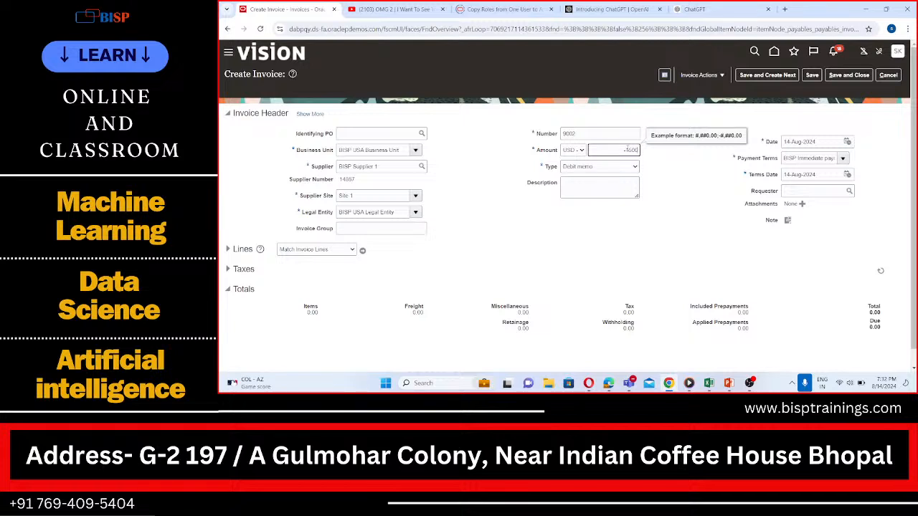
- Start Correct Unmatched Invoices for the lines and search for invoices whose number contains 9001
click(343, 249)
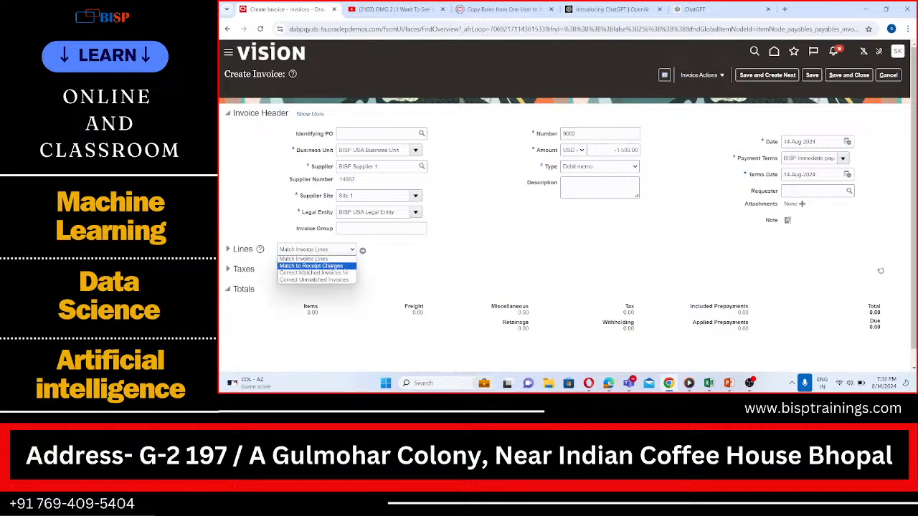
click(339, 282)
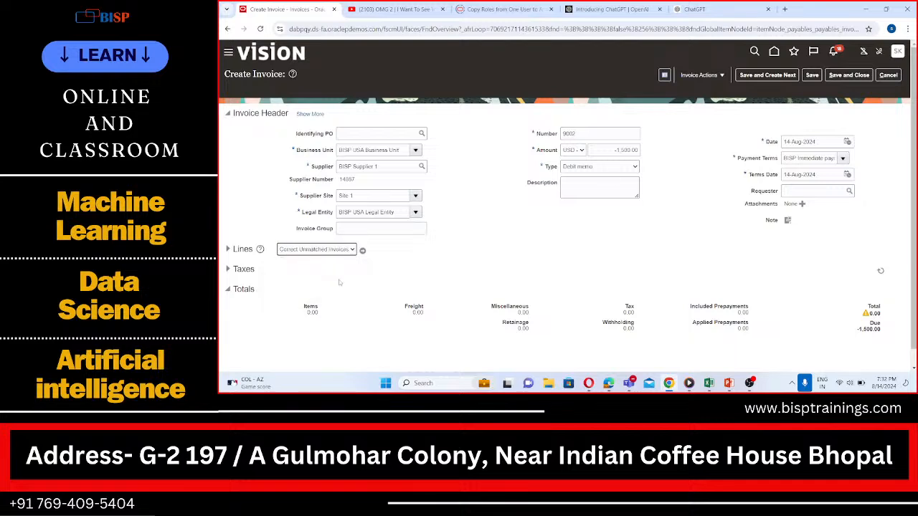
click(363, 251)
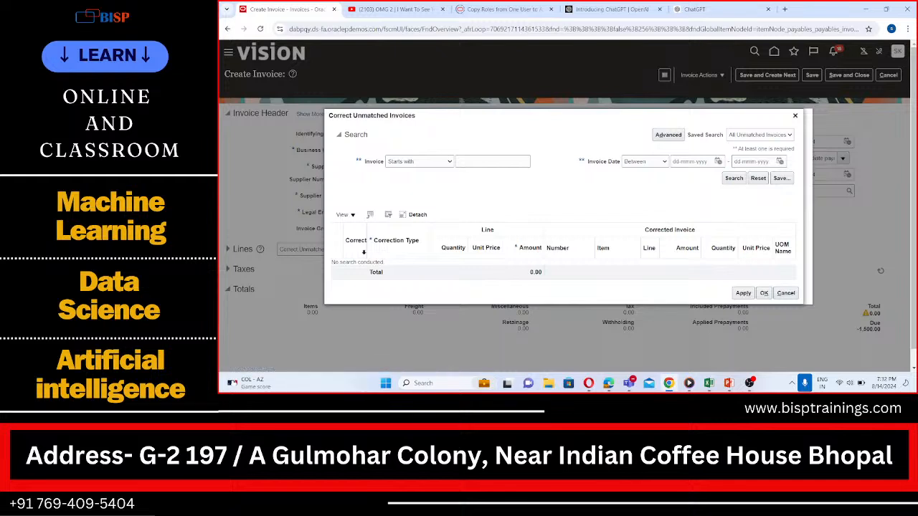
click(429, 164)
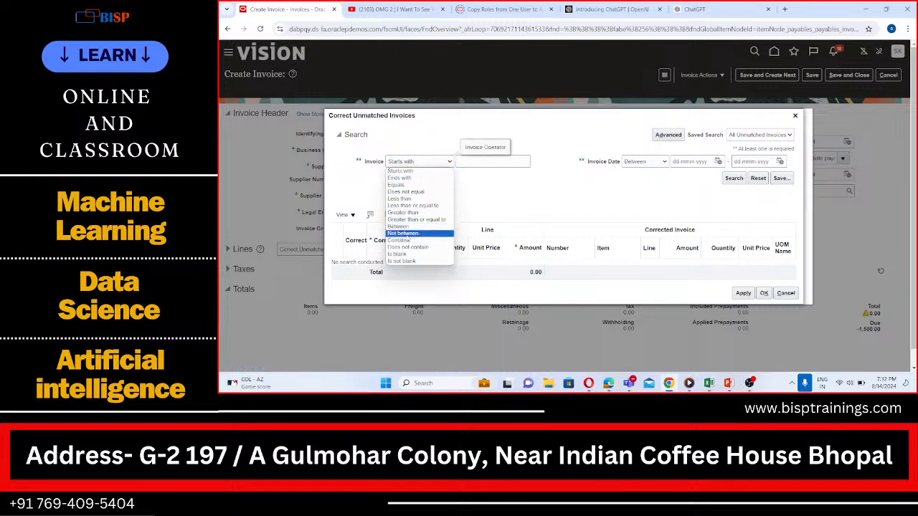
click(406, 240)
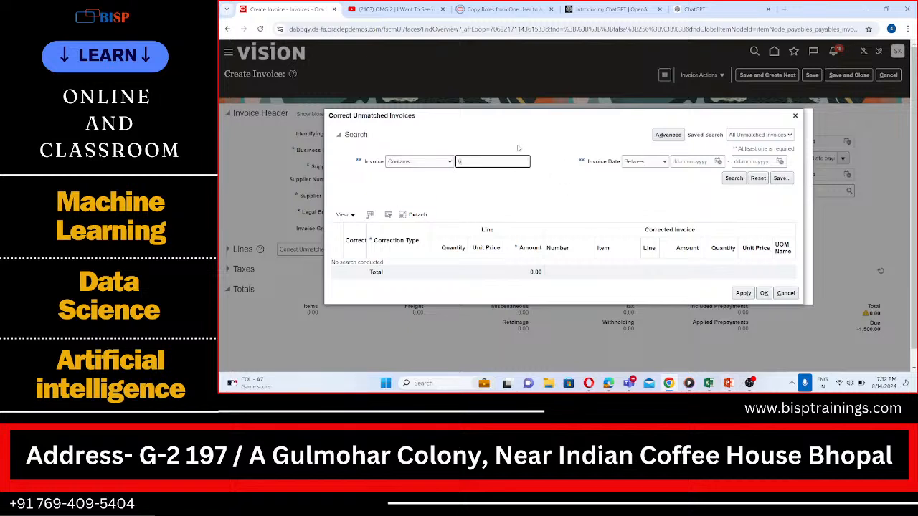
text(001)
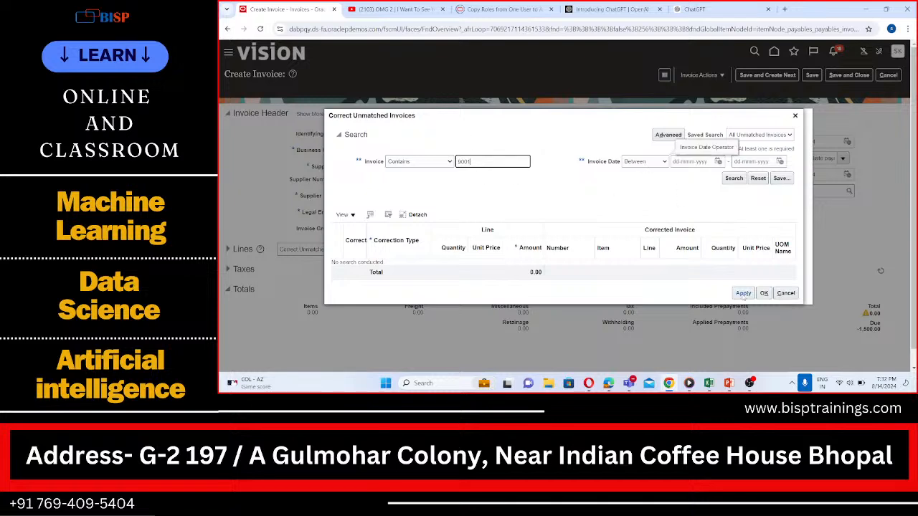
click(733, 178)
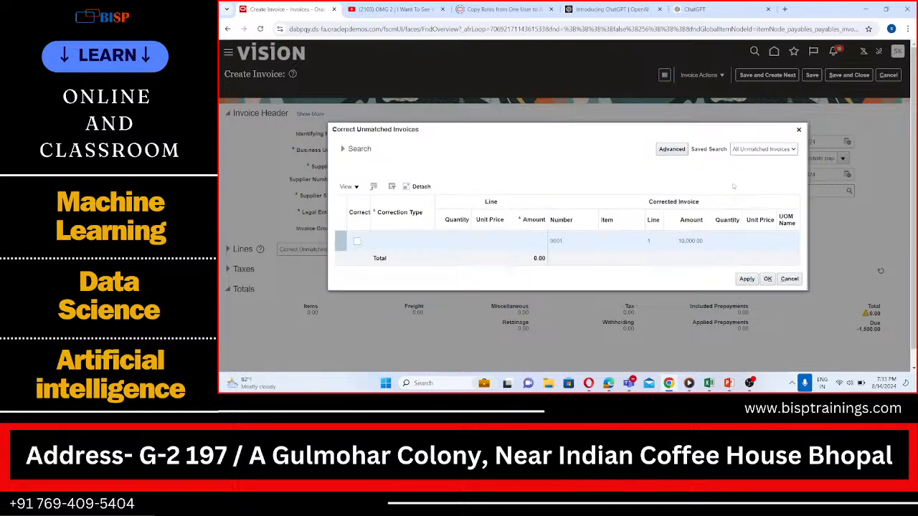
- Mark the invoice 9001 line for amount correction and try to apply an amount of 1,500.00
click(357, 242)
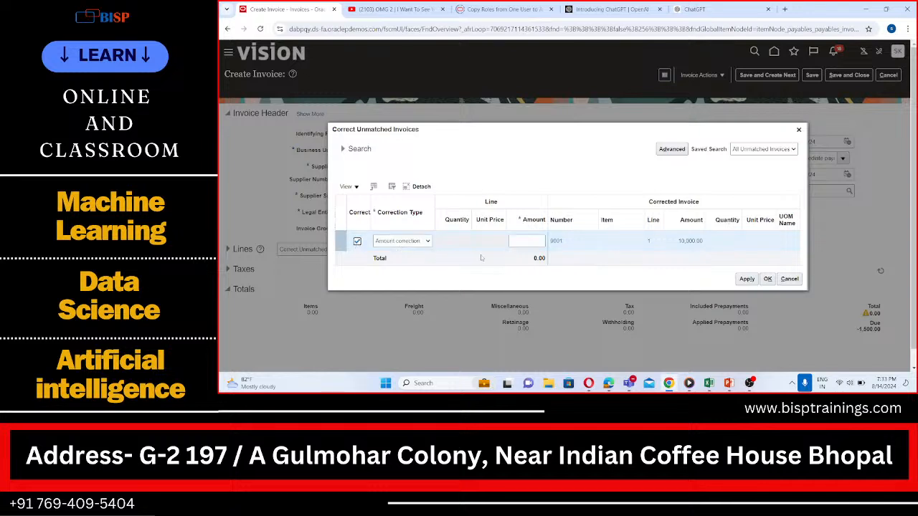
click(537, 240)
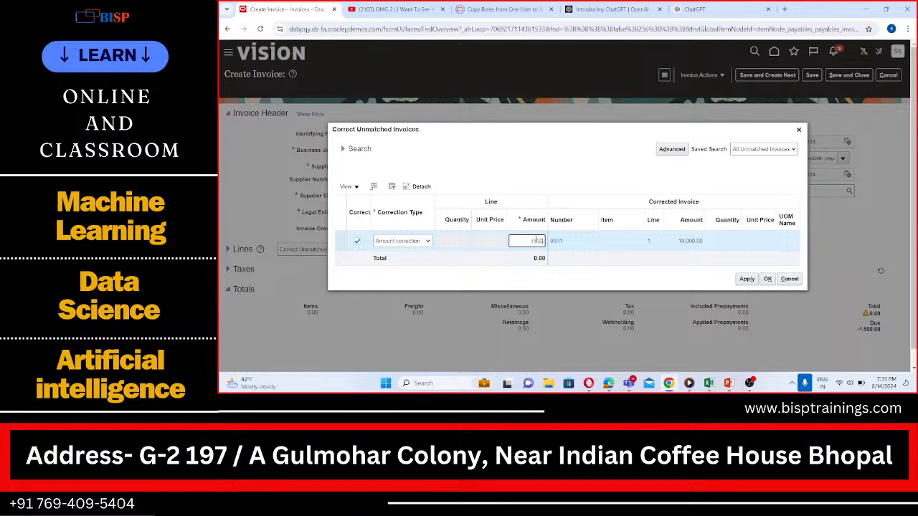
click(747, 279)
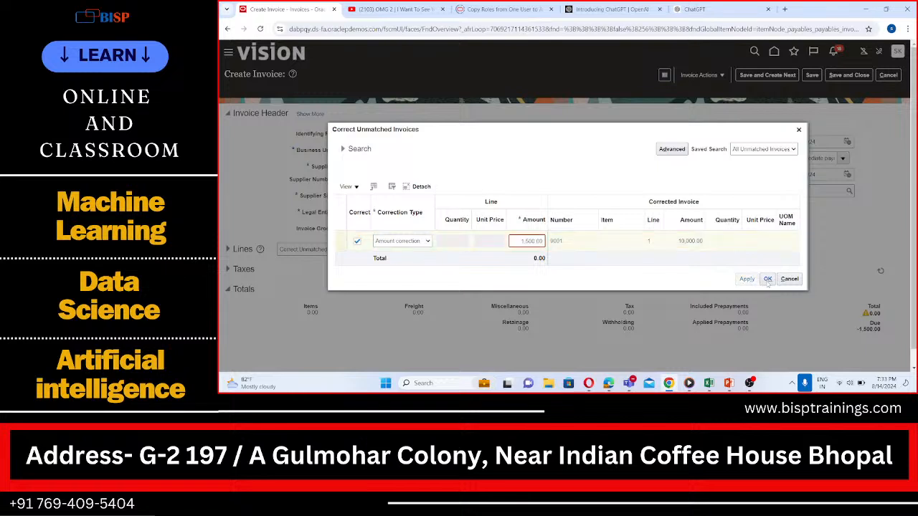
click(767, 279)
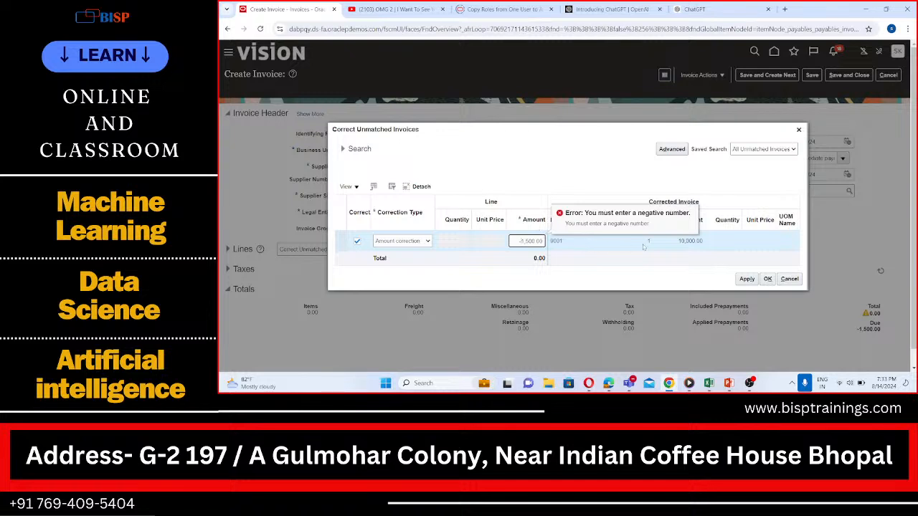
- Change the correction amount for invoice 9001 to -1,500.00 and try to apply it
click(765, 280)
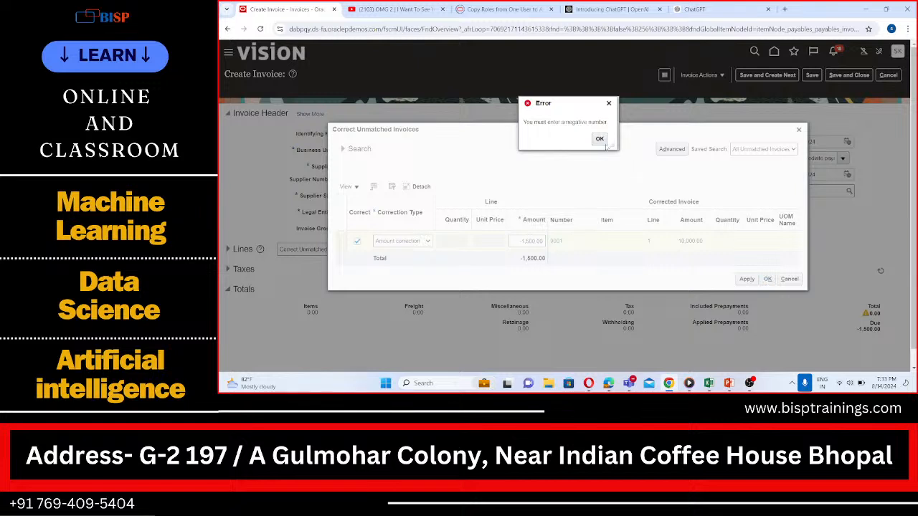
click(602, 140)
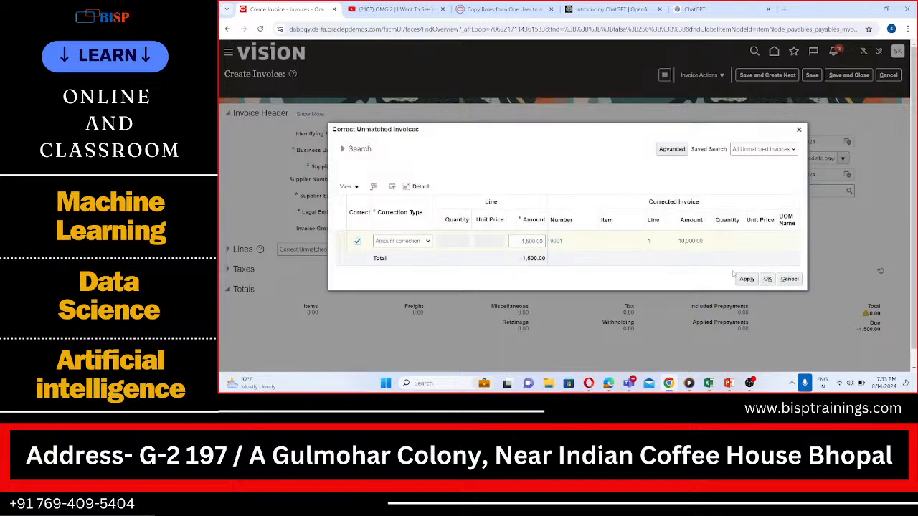
click(767, 279)
click(746, 279)
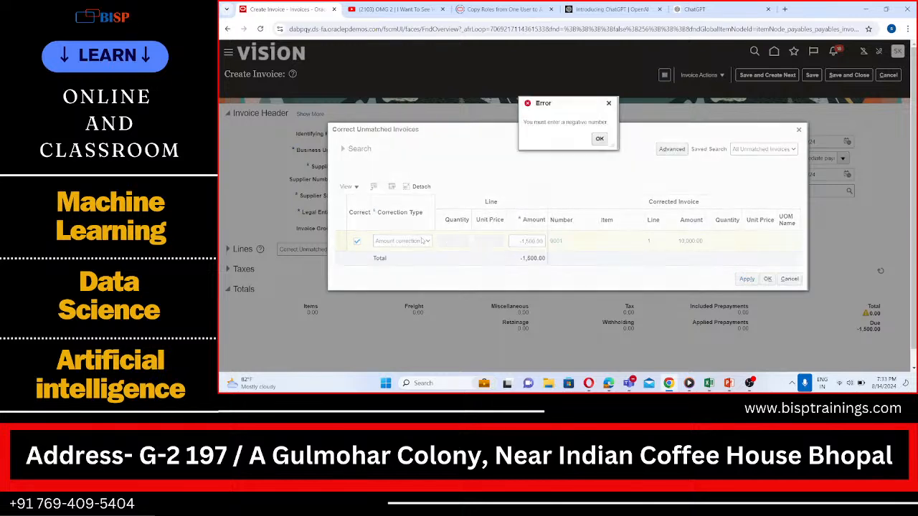
click(600, 140)
- Close the unmatched invoice correction, dismiss the errors, and cancel the debit memo without saving it
click(798, 130)
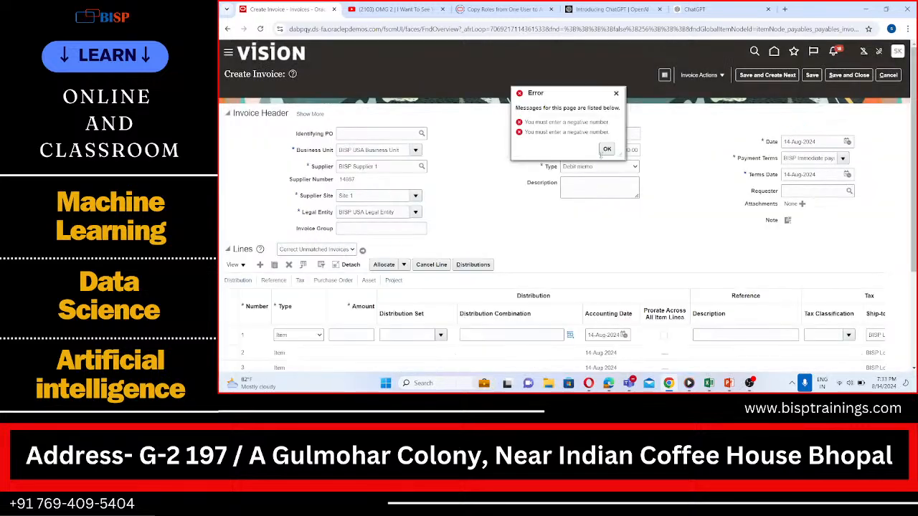
click(605, 150)
scroll(337, 287, down, 2)
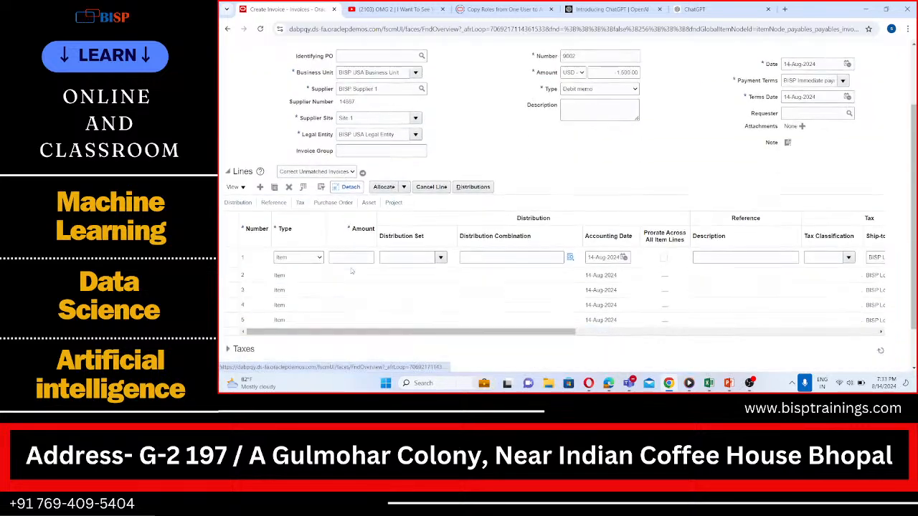
scroll(351, 286, up, 2)
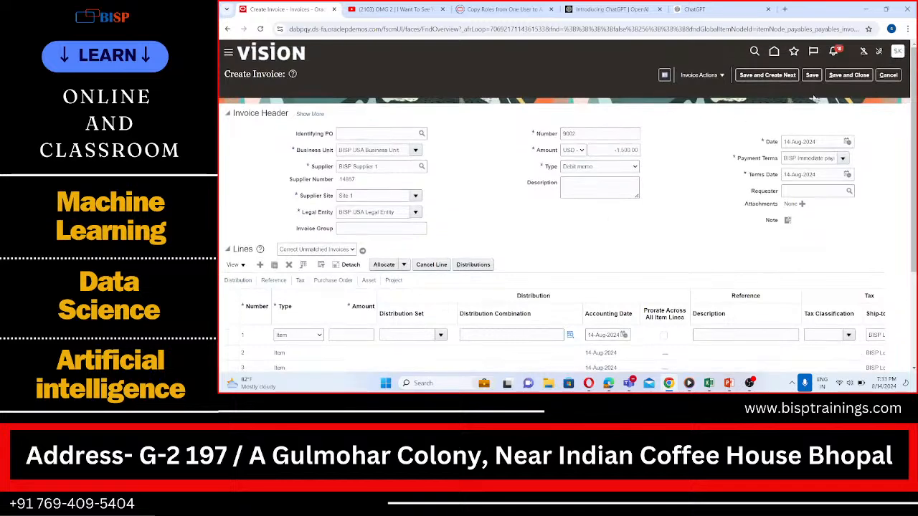
click(886, 74)
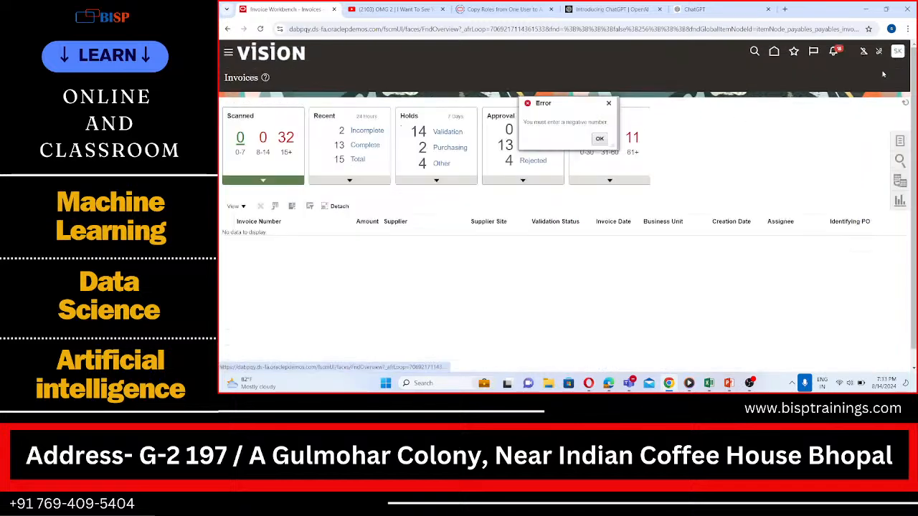
click(599, 137)
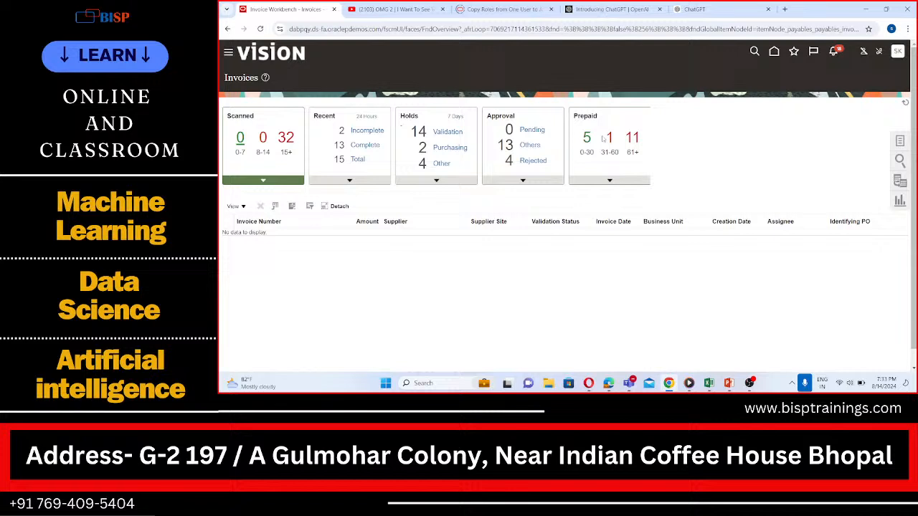
- Start another new invoice with number 9002 and choose BISP Supplier 1 as the supplier
click(898, 143)
click(832, 83)
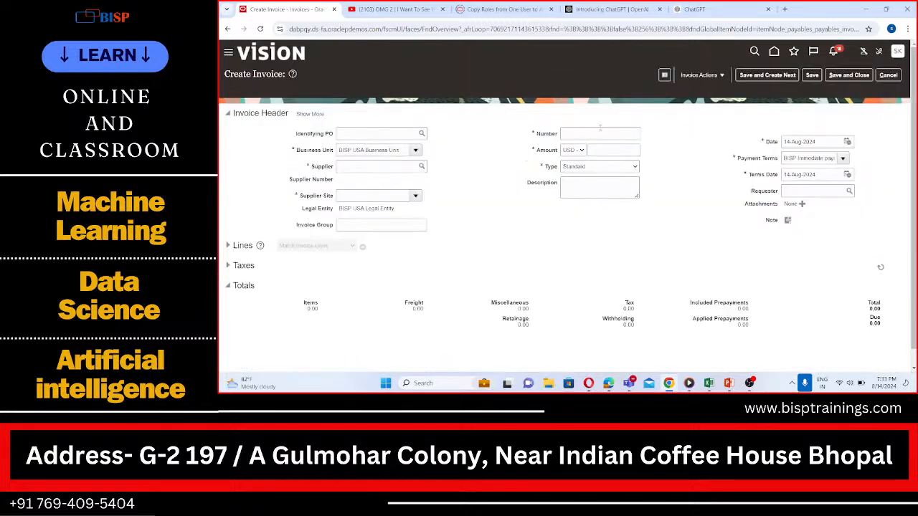
click(595, 133)
text(9002)
click(380, 167)
text(BISP)
click(379, 179)
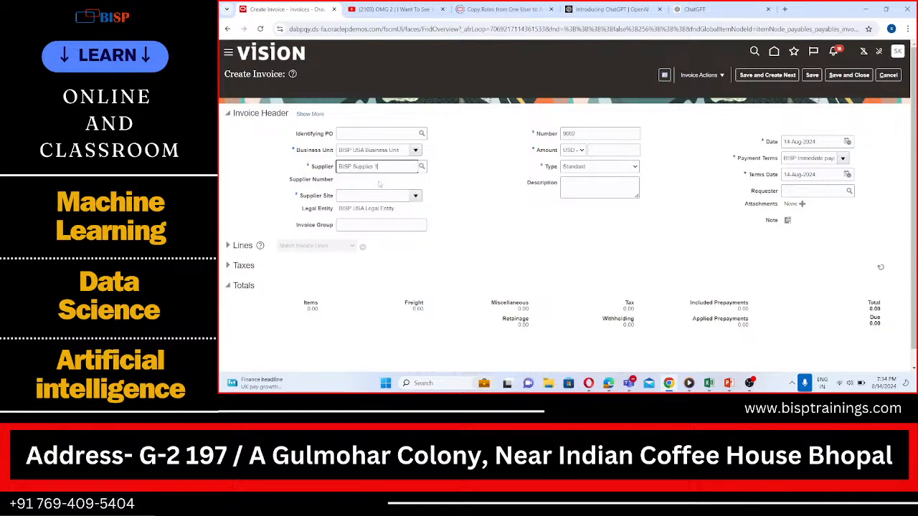
- Make invoice 9002 a Debit memo, accept the payment terms warning, and set its amount to -1,500.00
click(604, 171)
click(592, 190)
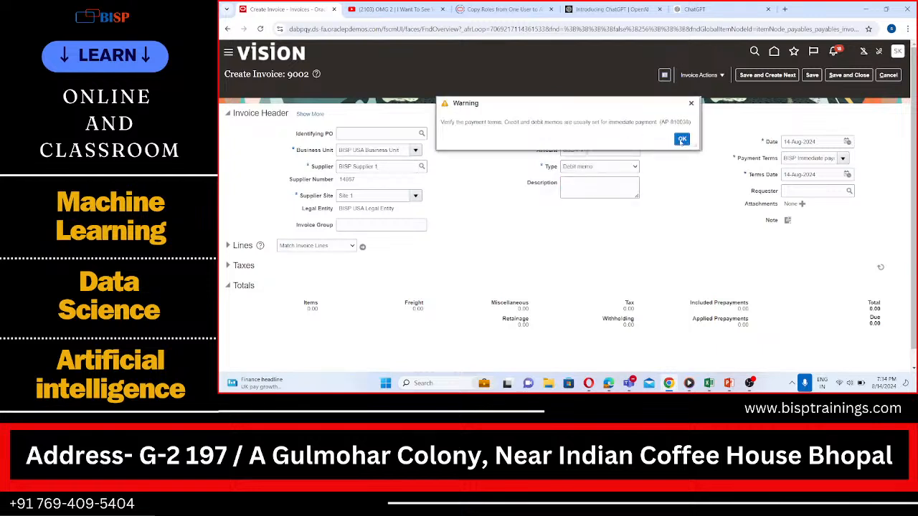
click(681, 139)
click(606, 149)
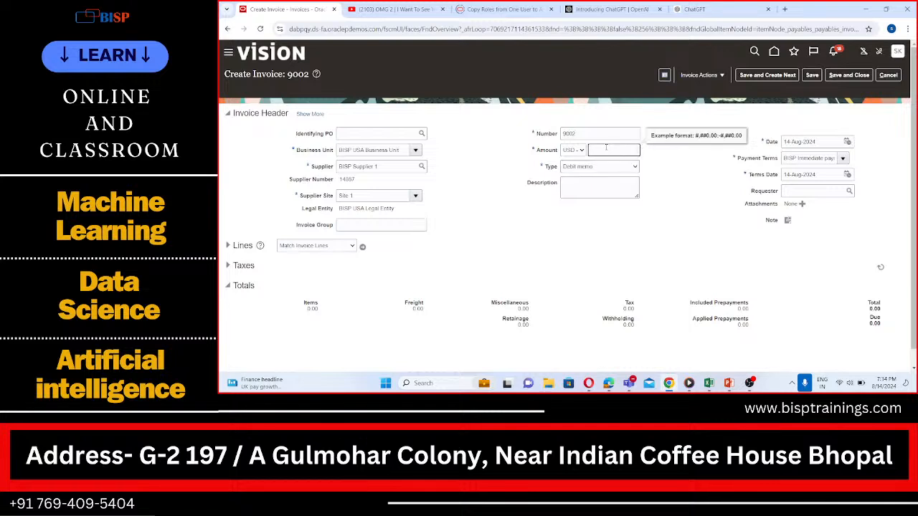
text(-1500)
click(585, 244)
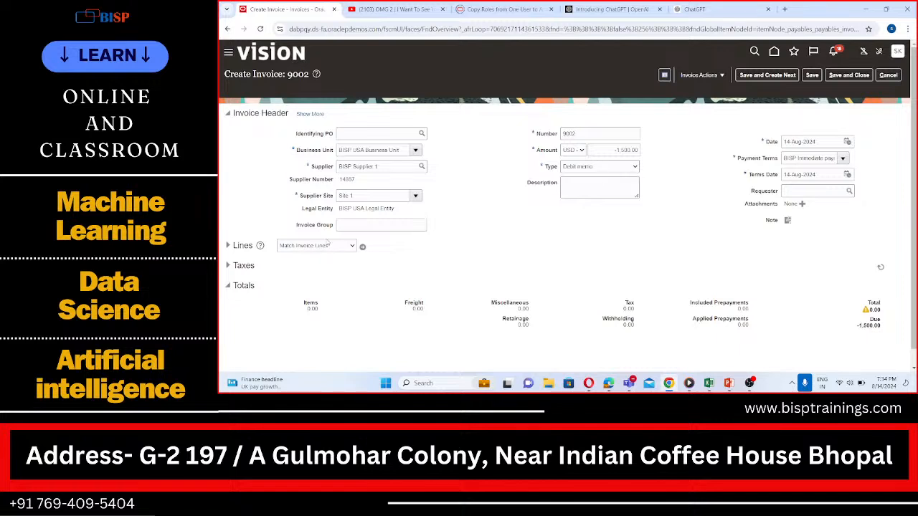
- Open Correct Unmatched Invoices for debit memo 9002 and search for invoices whose number contains 9001
click(332, 248)
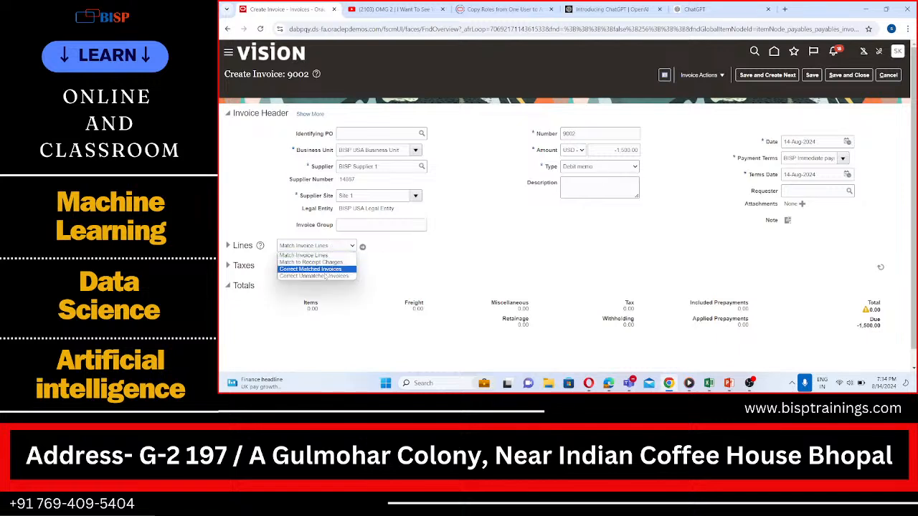
click(320, 278)
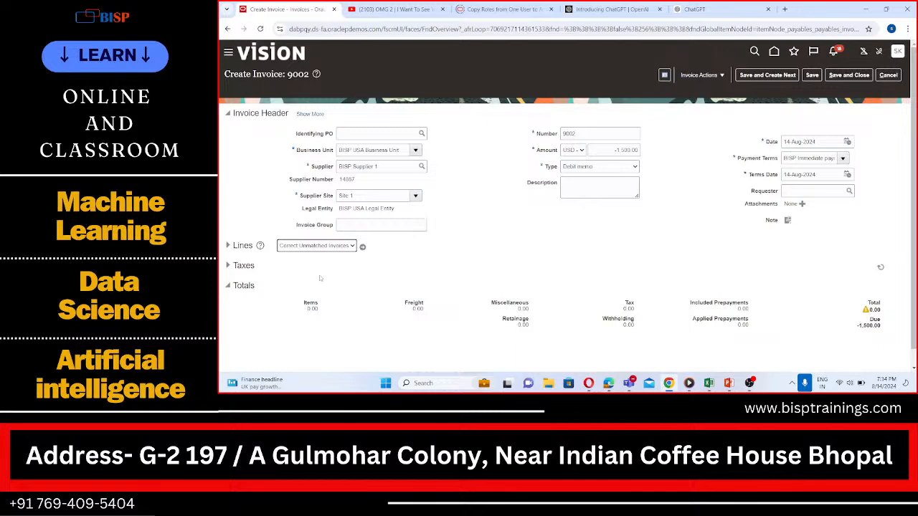
click(362, 246)
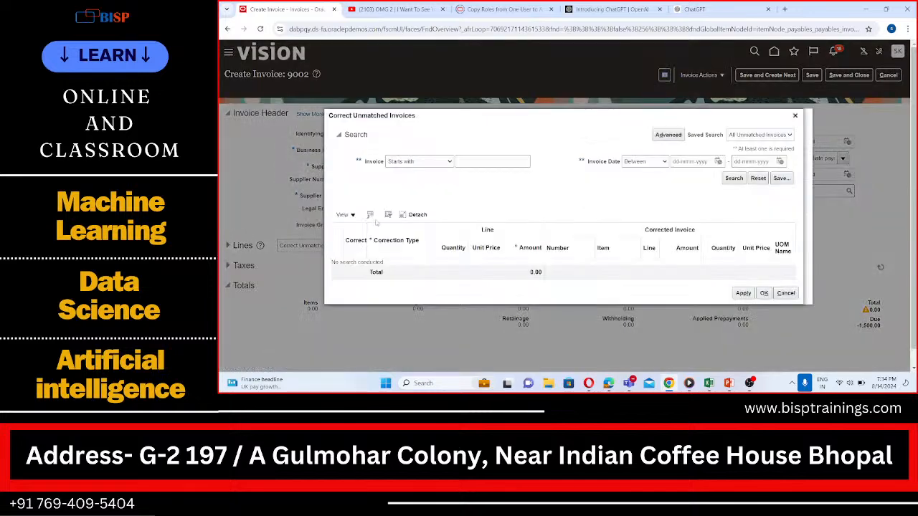
click(423, 162)
click(403, 241)
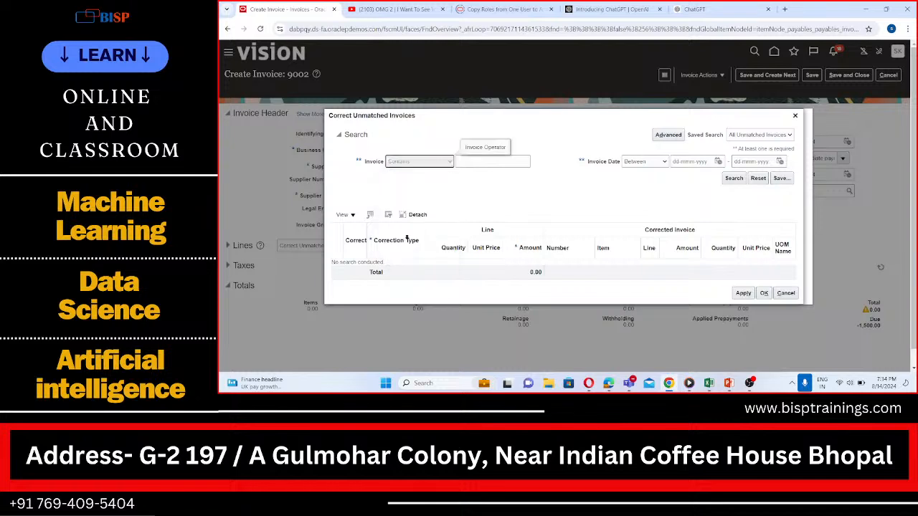
click(474, 163)
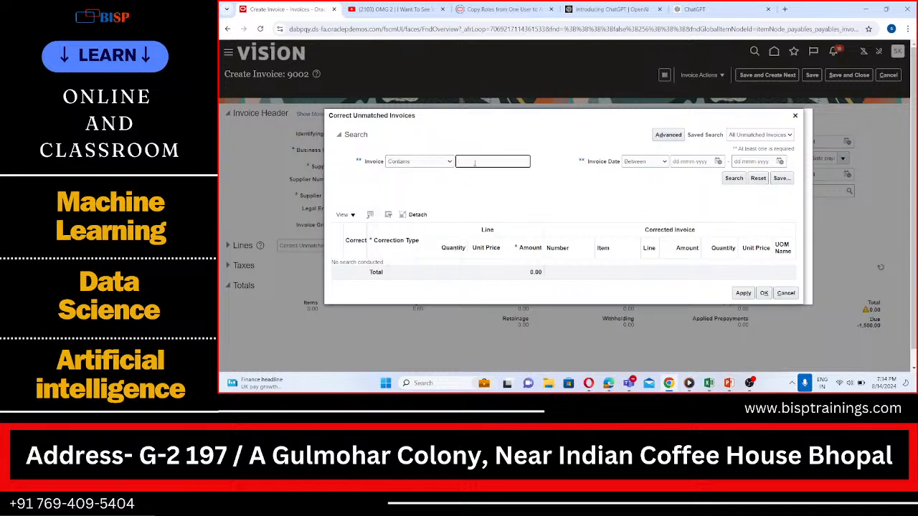
text(9001)
click(732, 178)
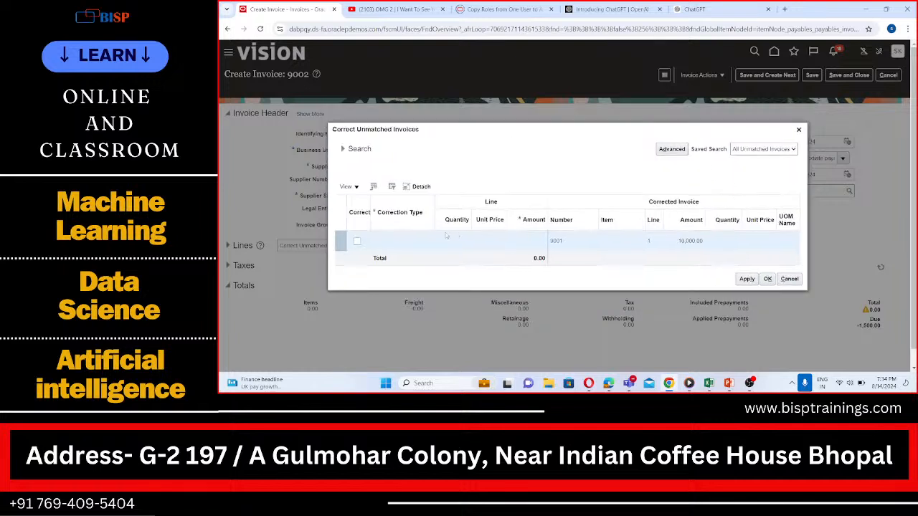
- Apply an amount correction of -1,500.00 to invoice 9001 and validate debit memo 9002
click(357, 242)
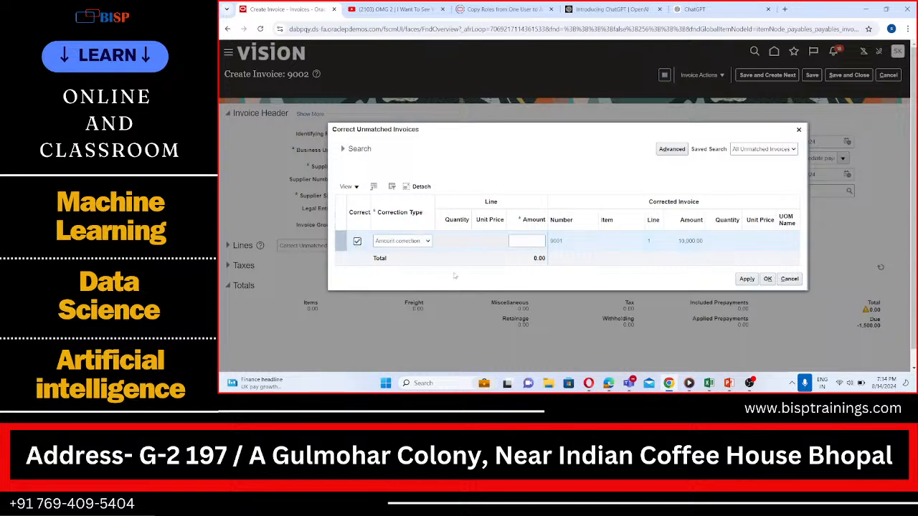
click(518, 240)
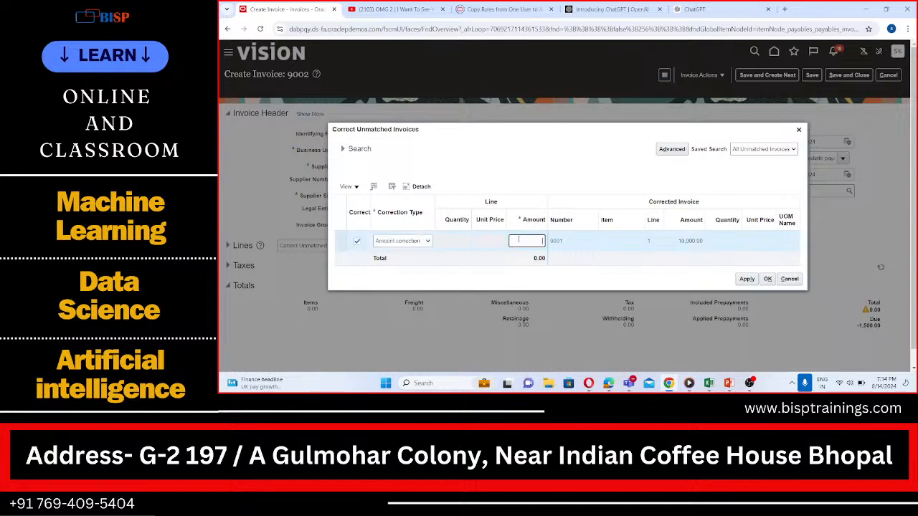
text(-1500)
click(744, 280)
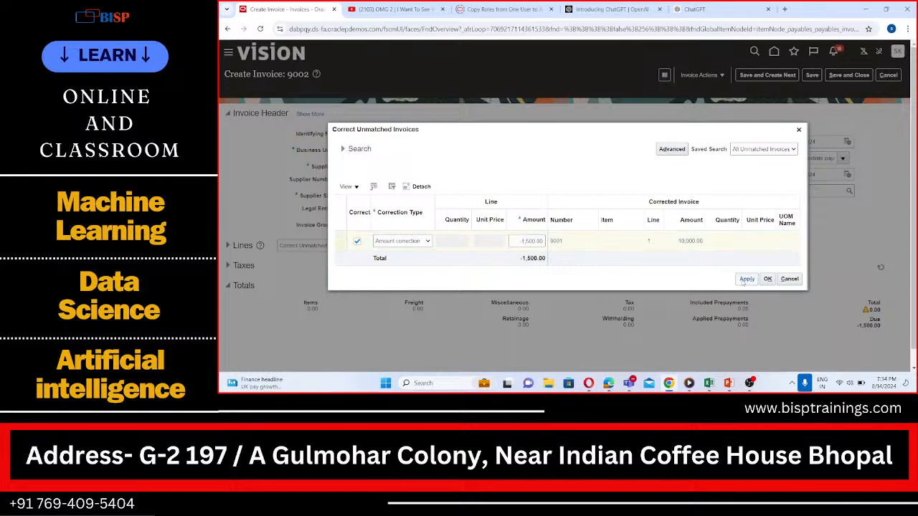
click(767, 280)
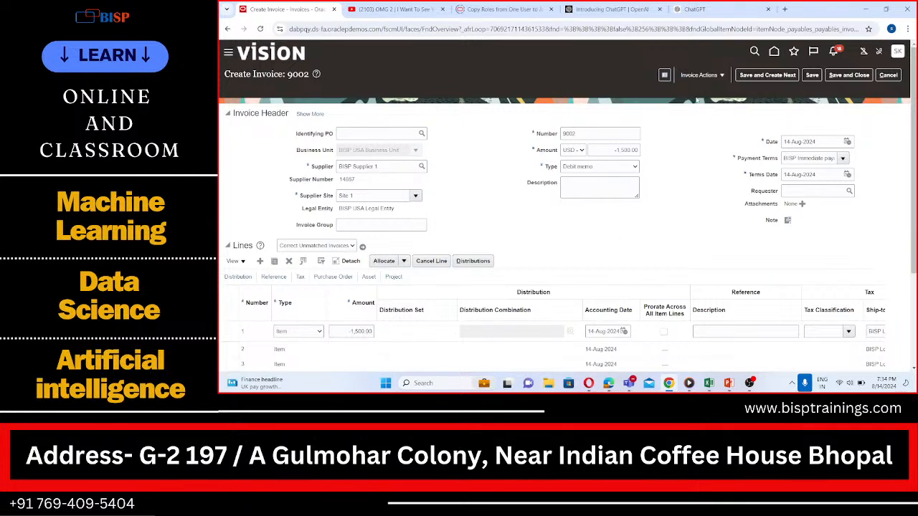
click(698, 76)
click(700, 117)
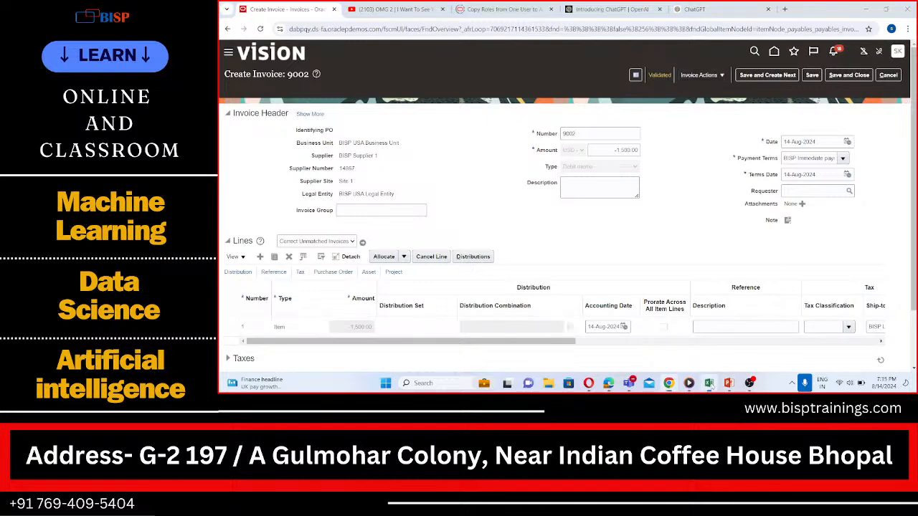
- Switch to Excel and extend the 9001 note in cell B296 to "9001- debit memo with 9002, credit memo with 9003"
click(708, 383)
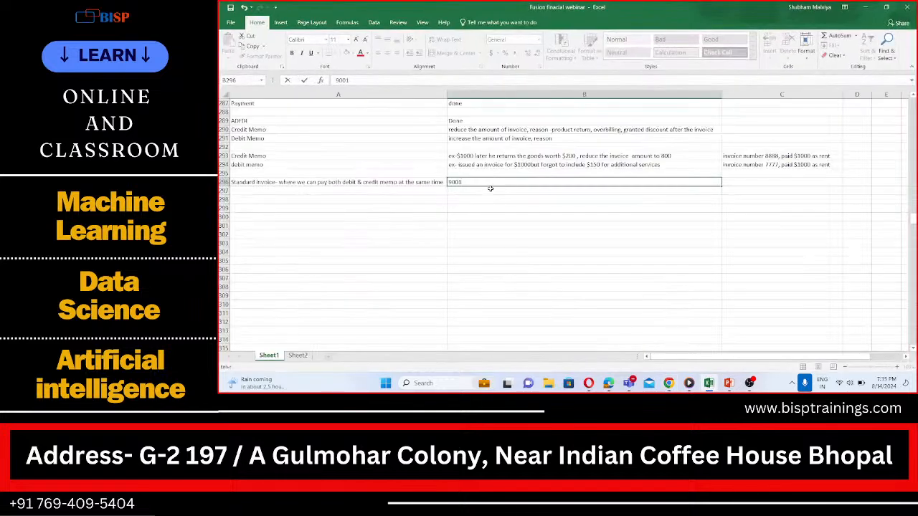
text(9001- debit memo with 9002, credu)
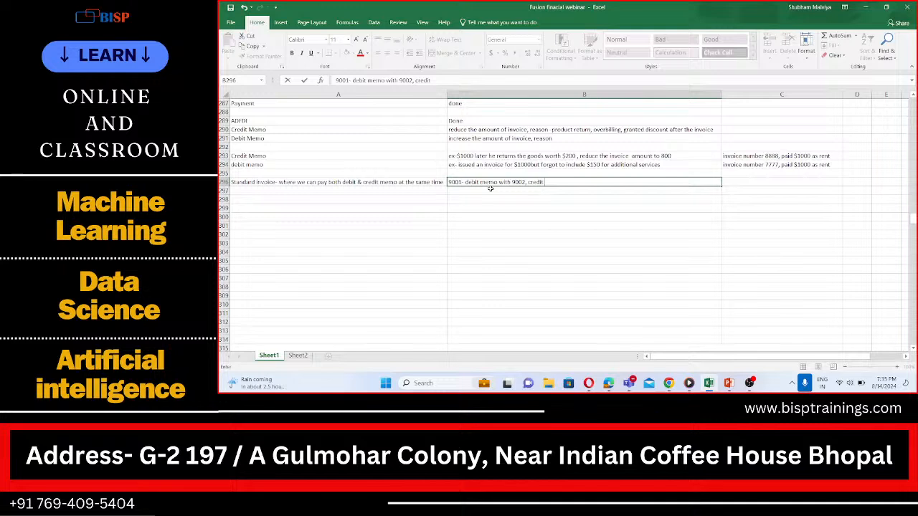
text(t memo with 9003)
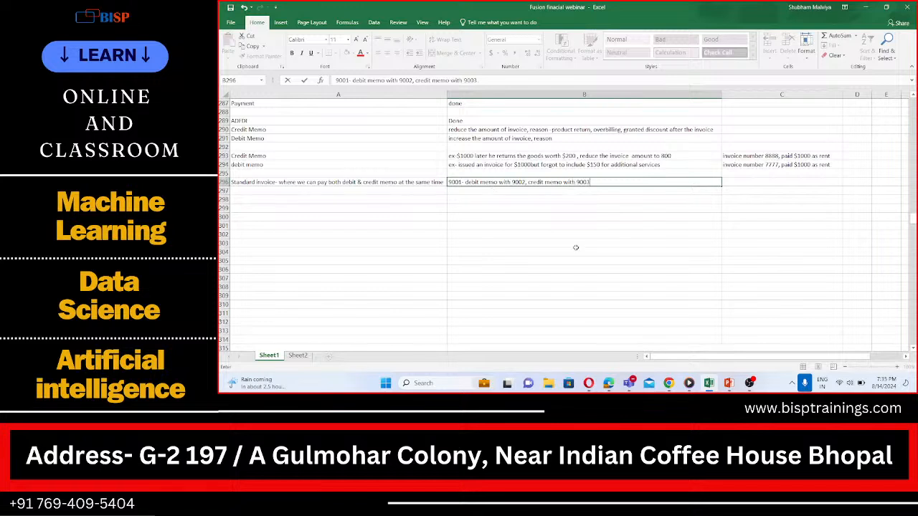
- Return to the browser, save debit memo 9002, and start the next invoice with BISP Supplier 1 as the supplier
click(668, 382)
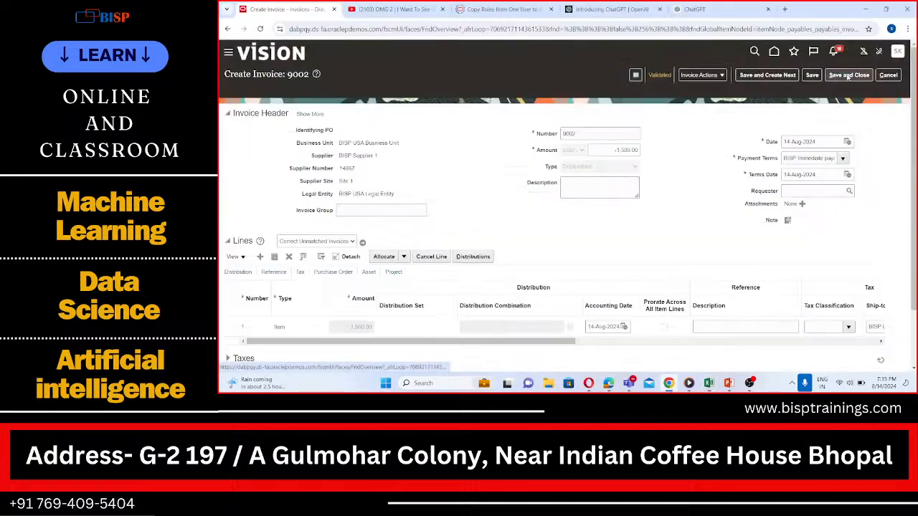
click(766, 75)
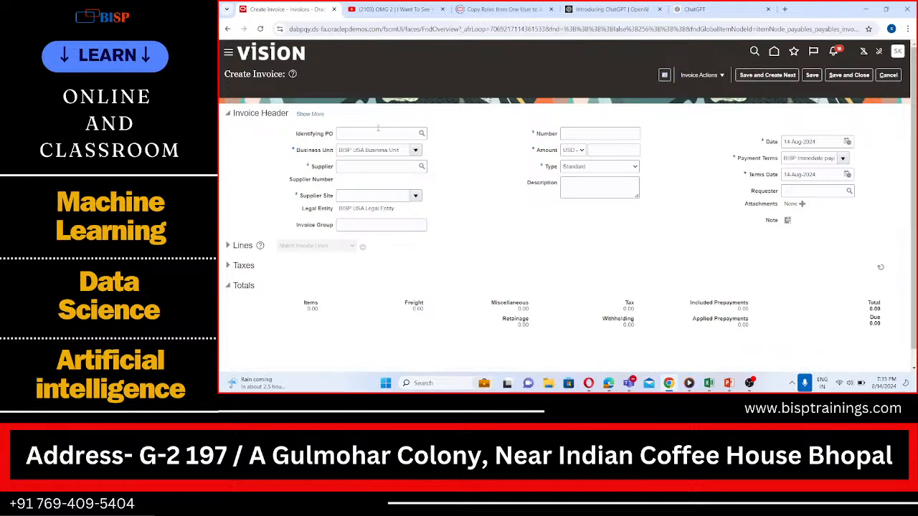
click(396, 164)
text(BISP)
click(382, 183)
- Make the new invoice a Credit memo, accept the payment terms warning, and enter number 9003 and amount -1,000.00
click(600, 169)
click(590, 205)
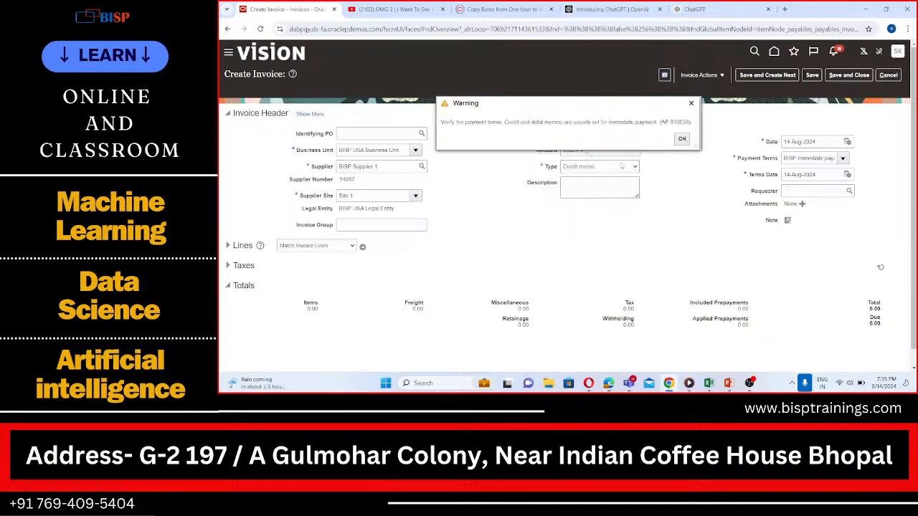
click(680, 139)
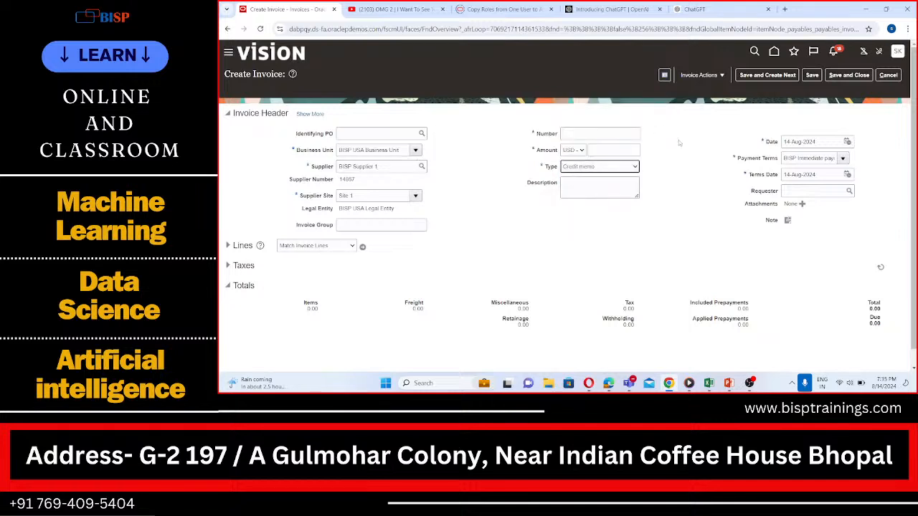
click(598, 135)
text(9003)
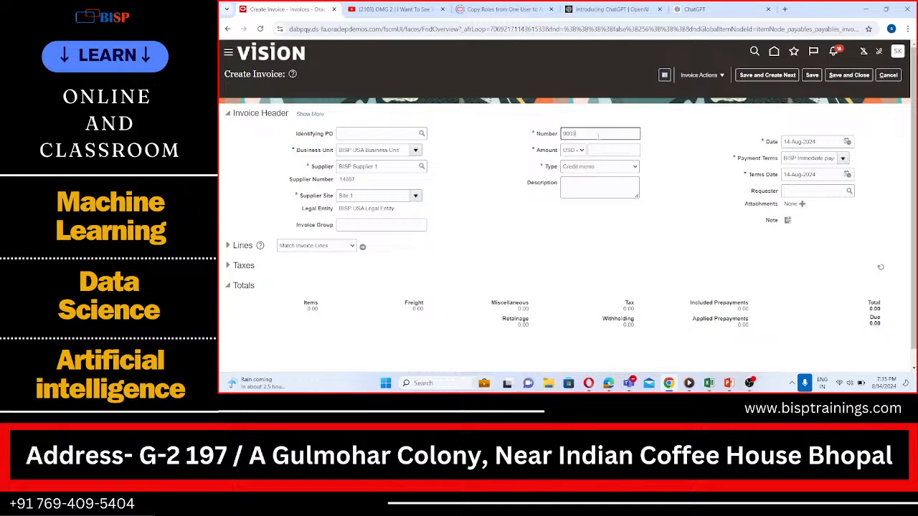
click(598, 151)
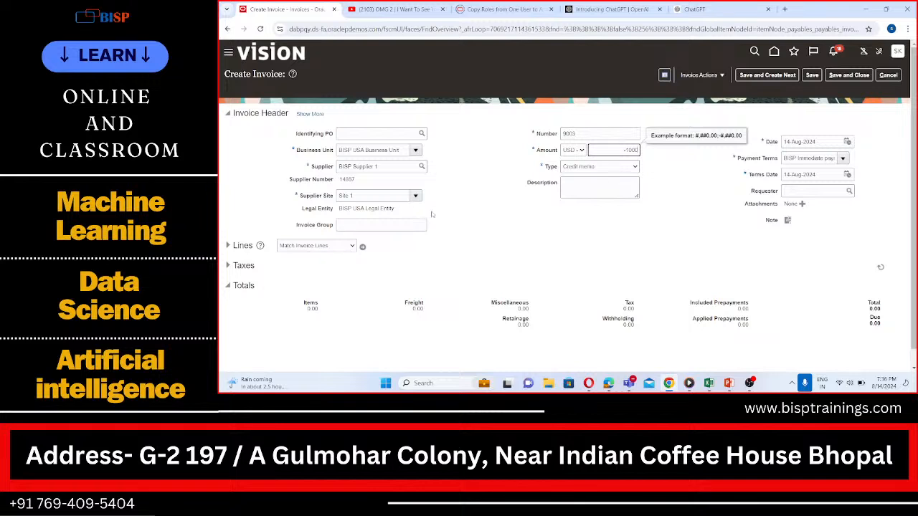
- Choose Correct Unmatched Invoices as the line action for credit memo 9003
click(351, 246)
click(334, 276)
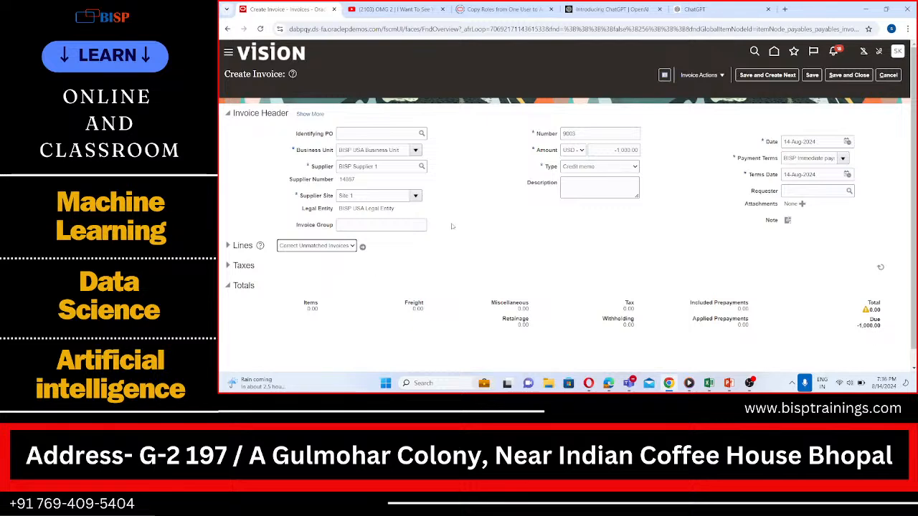
scroll(452, 226, down, 1)
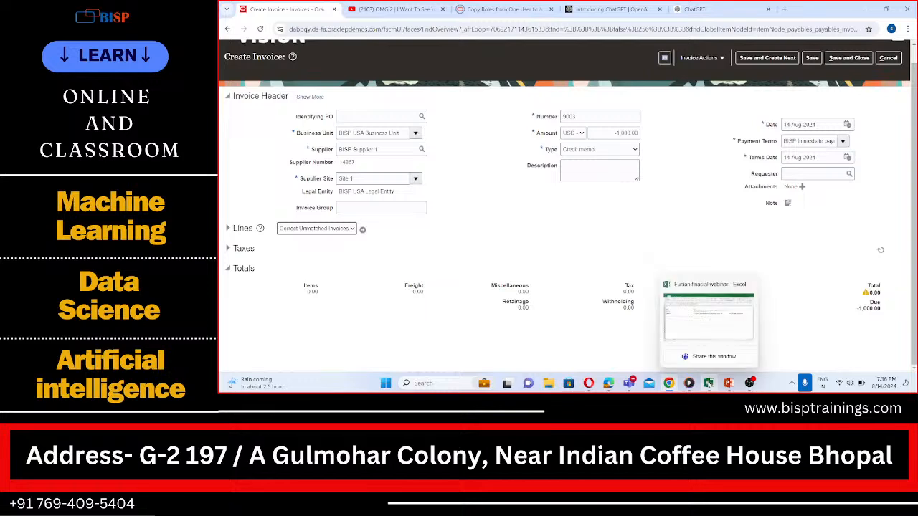
- Switch to Excel and add the memo amounts to the note in B296, 1500 for 9002 and 1000 for 9003
click(708, 382)
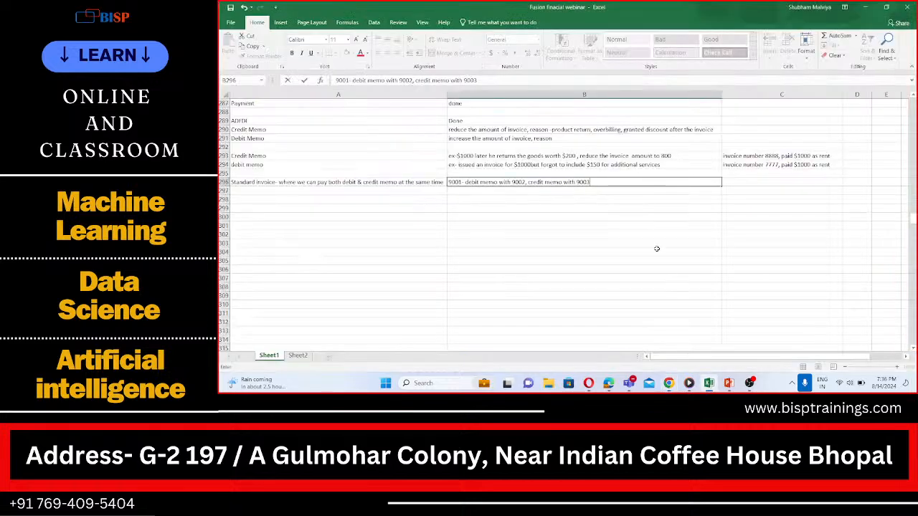
text(=1000)
click(525, 182)
text(- )
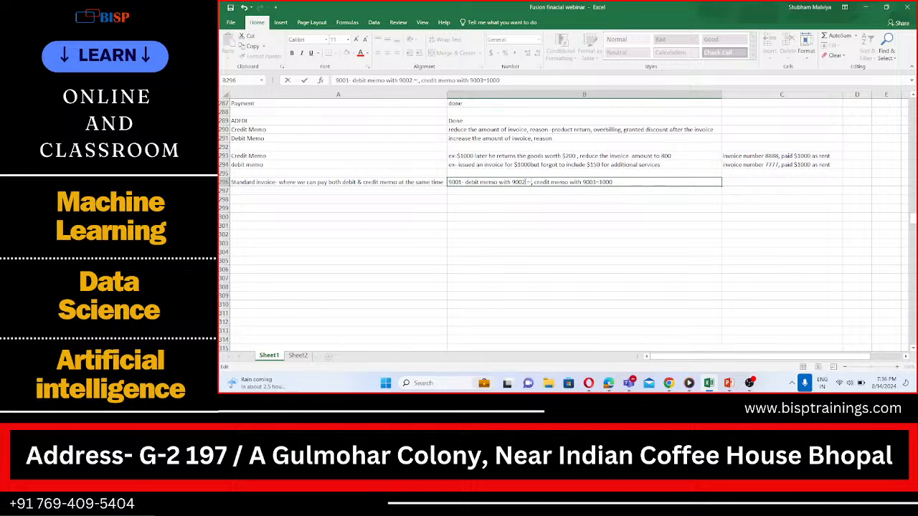
text(1500)
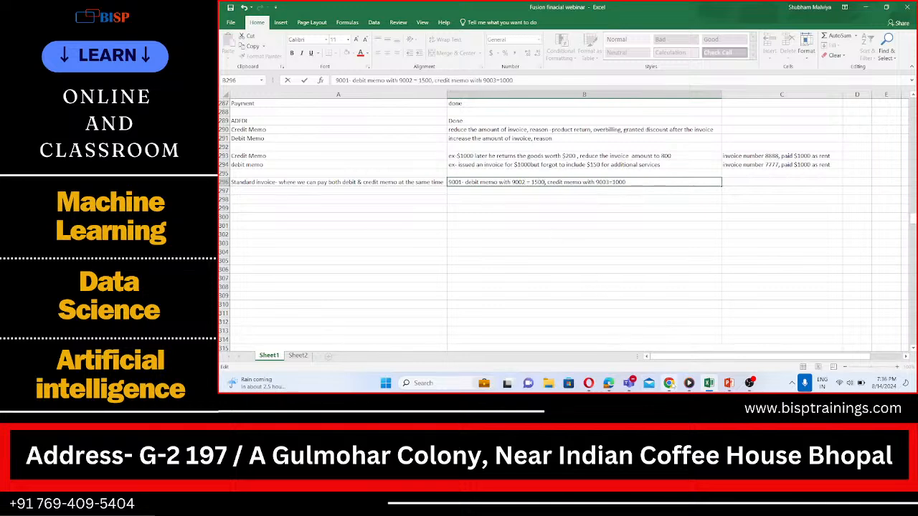
- Return to credit memo 9003, open the unmatched invoice correction, and search for invoice 9001 using the Contains operator
click(668, 383)
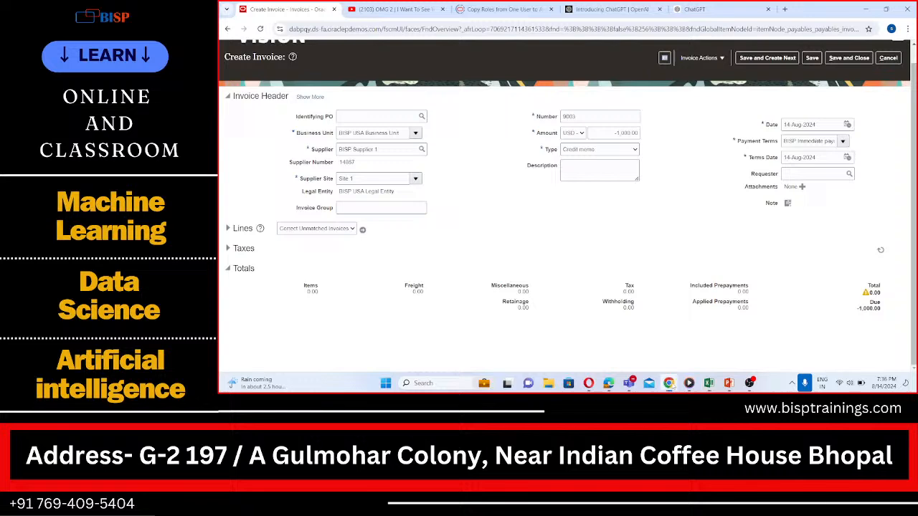
click(362, 230)
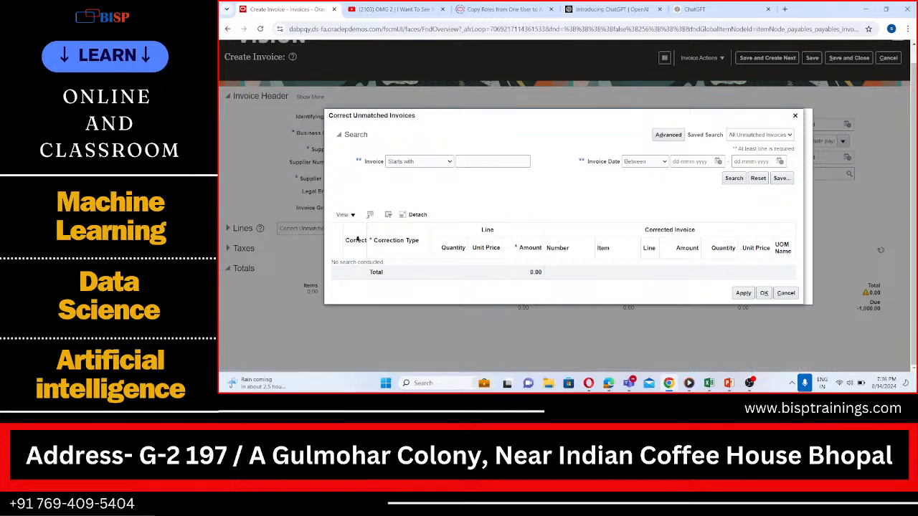
click(426, 163)
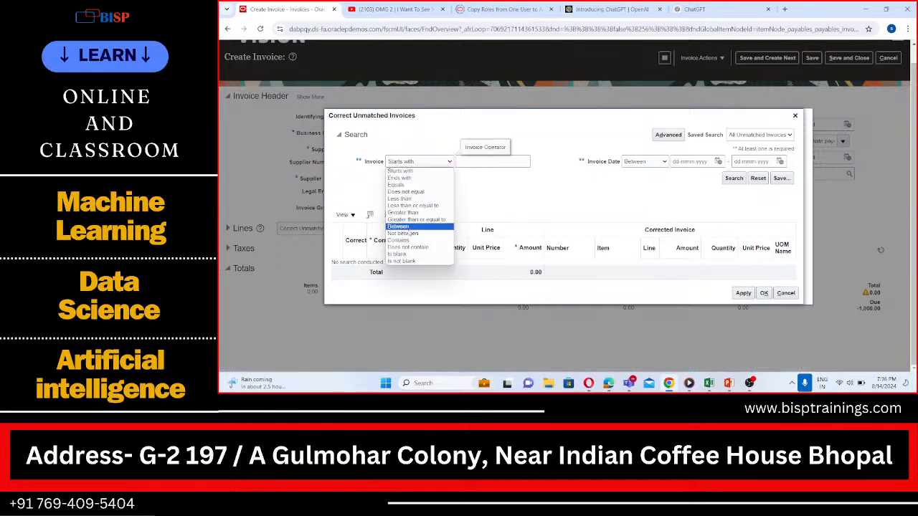
click(405, 241)
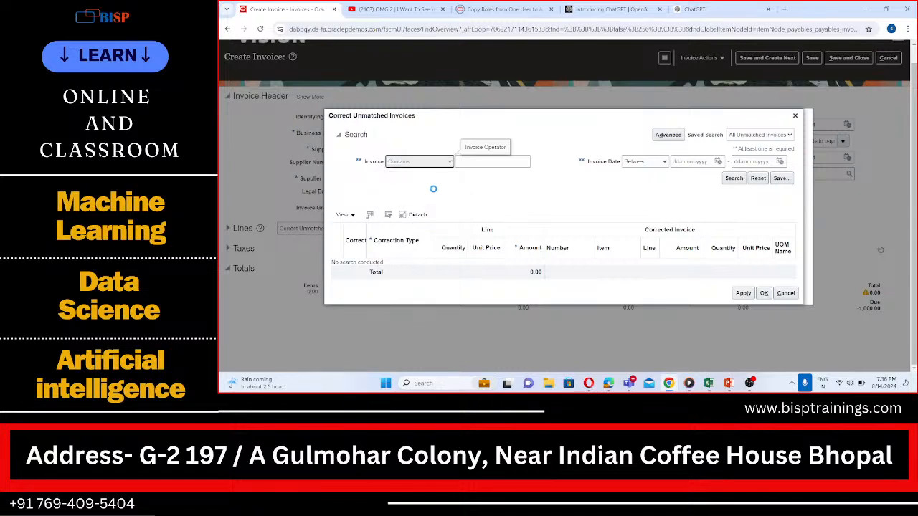
click(464, 162)
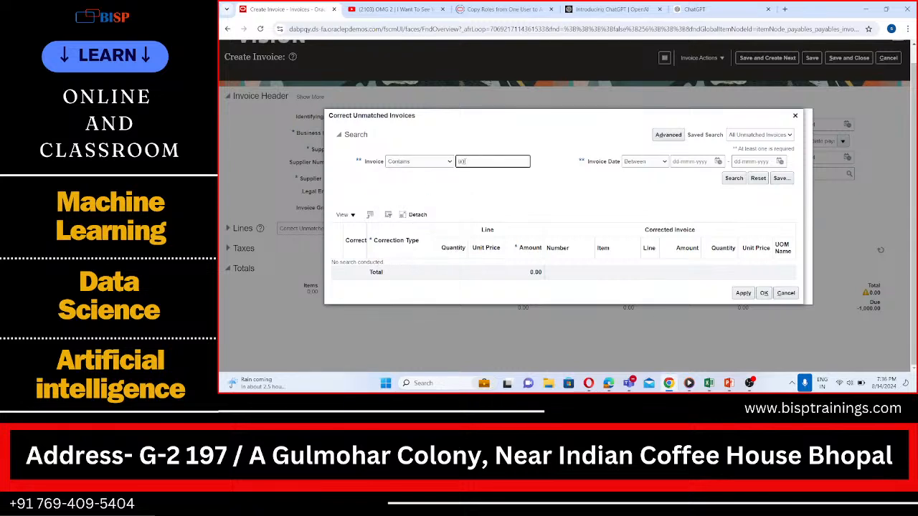
click(733, 178)
- Mark invoice 9001 for an amount correction, check the Excel note, and set the correction amount to -1000
click(357, 242)
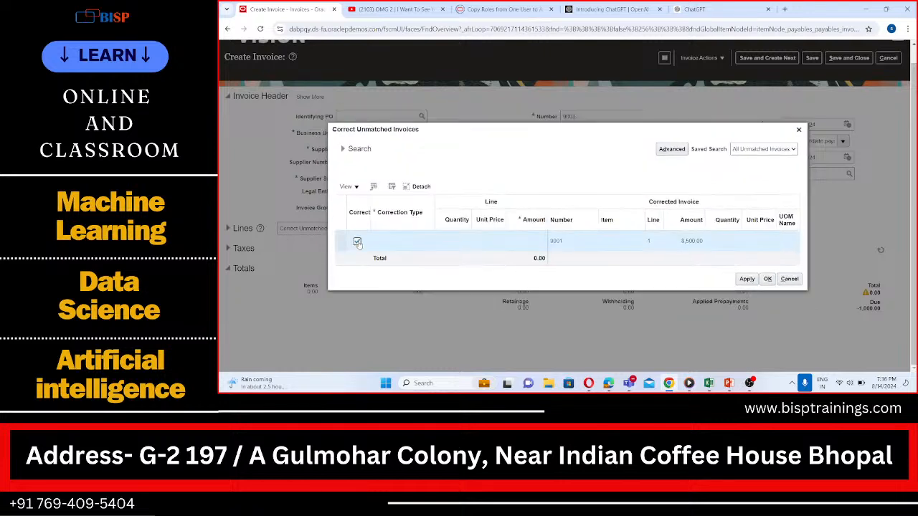
click(526, 241)
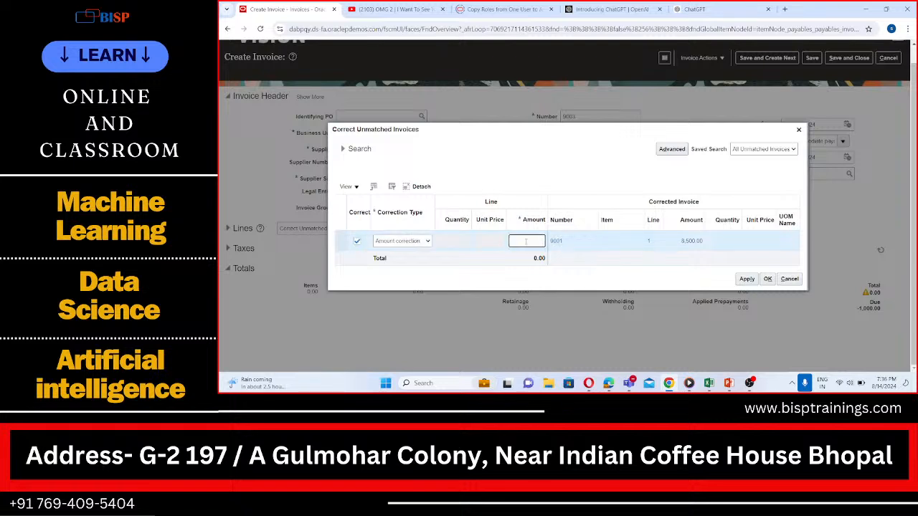
click(708, 383)
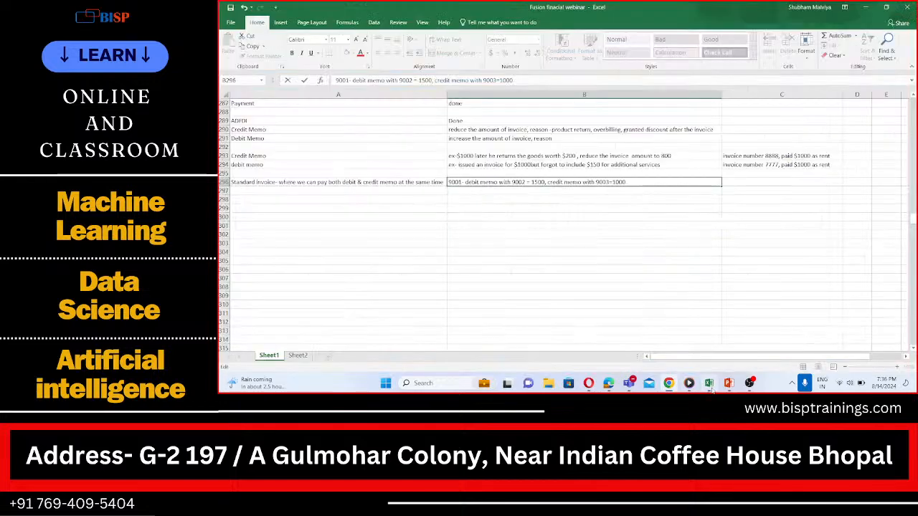
click(710, 385)
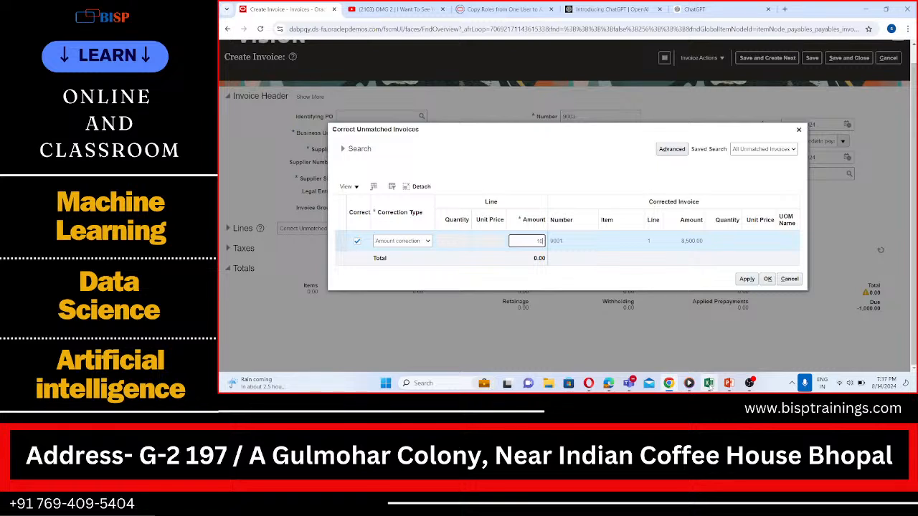
key(BackSpace)
key(BackSpace)
text(-1000)
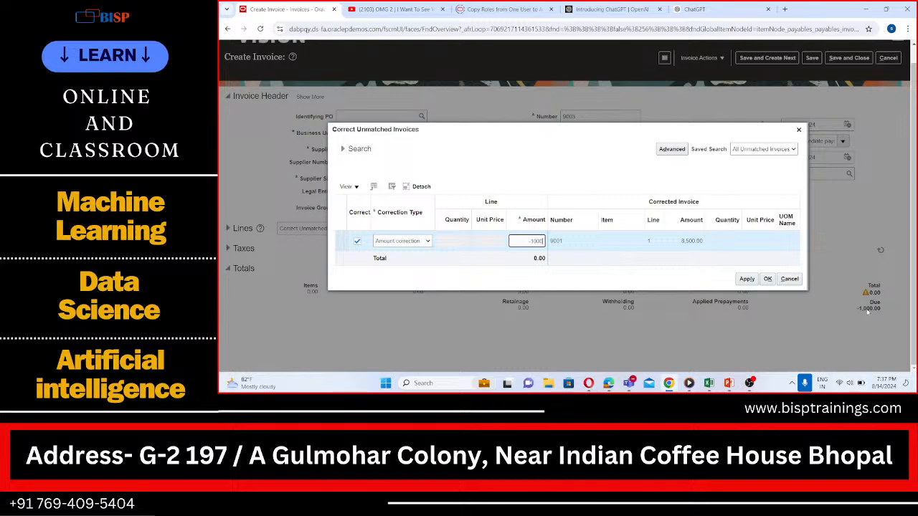
- Apply the -1,000.00 amount correction for invoice 9001 to credit memo 9003 and validate the memo
click(748, 280)
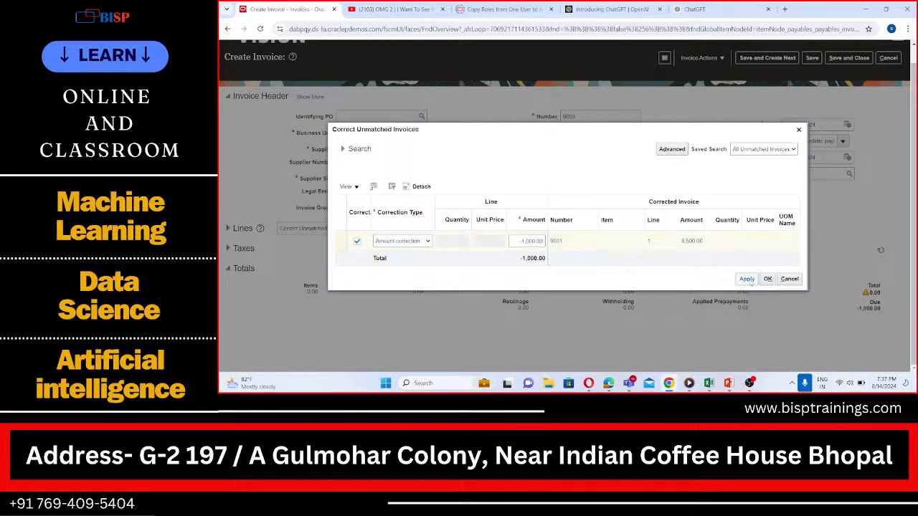
click(767, 279)
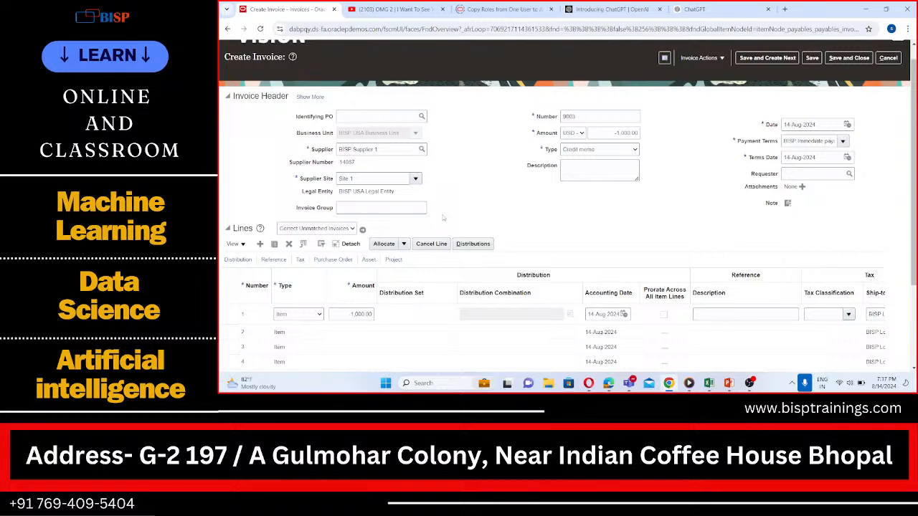
scroll(358, 122, up, 1)
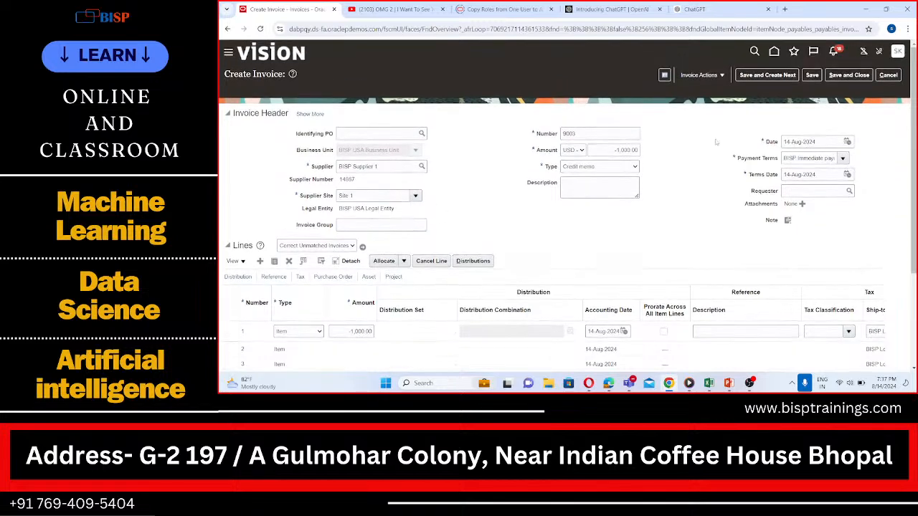
click(699, 74)
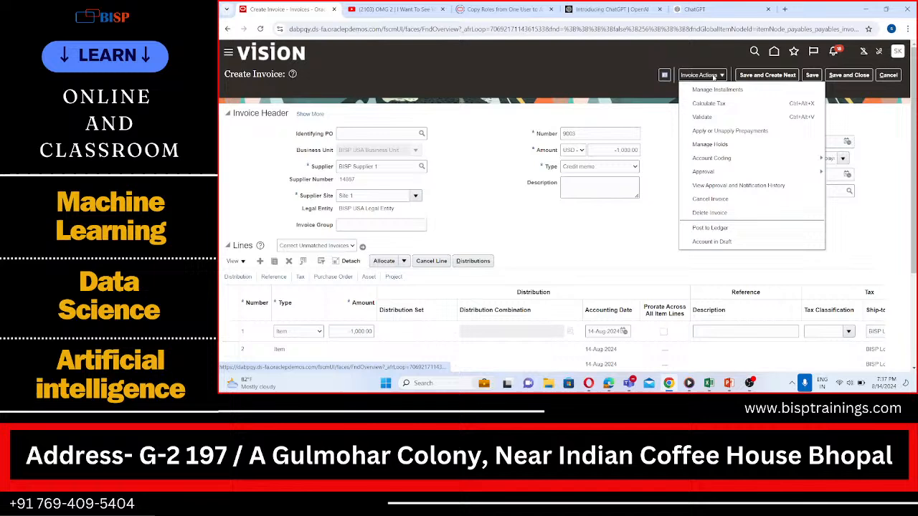
click(703, 117)
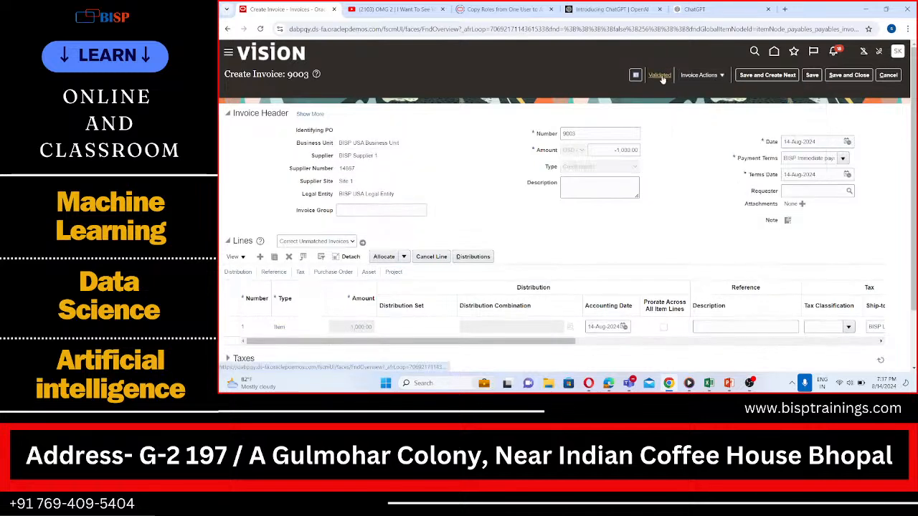
- Save and close credit memo 9003 and start creating a new payment in the Payables Payments area
click(839, 77)
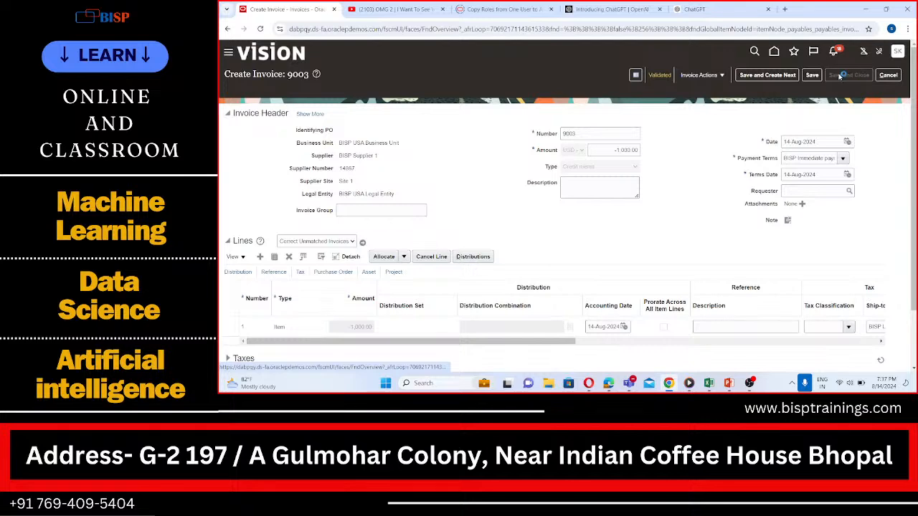
click(227, 52)
scroll(394, 303, down, 3)
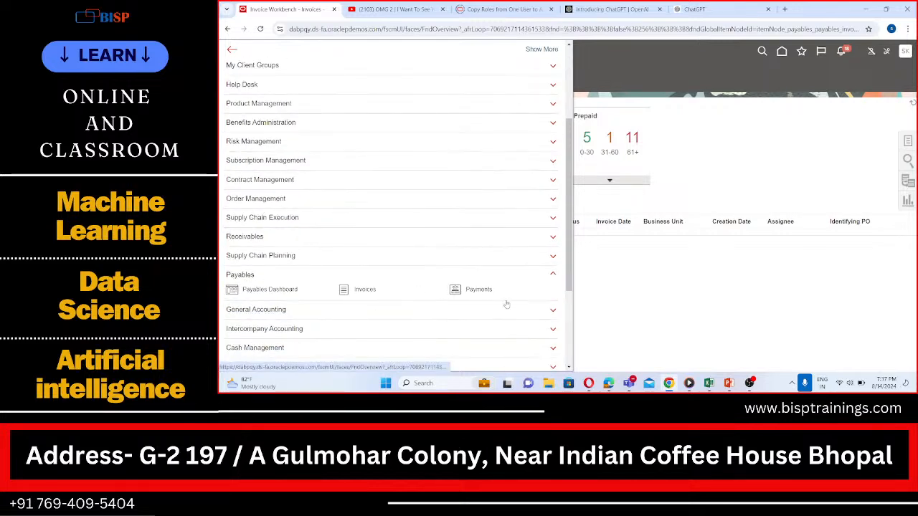
click(484, 294)
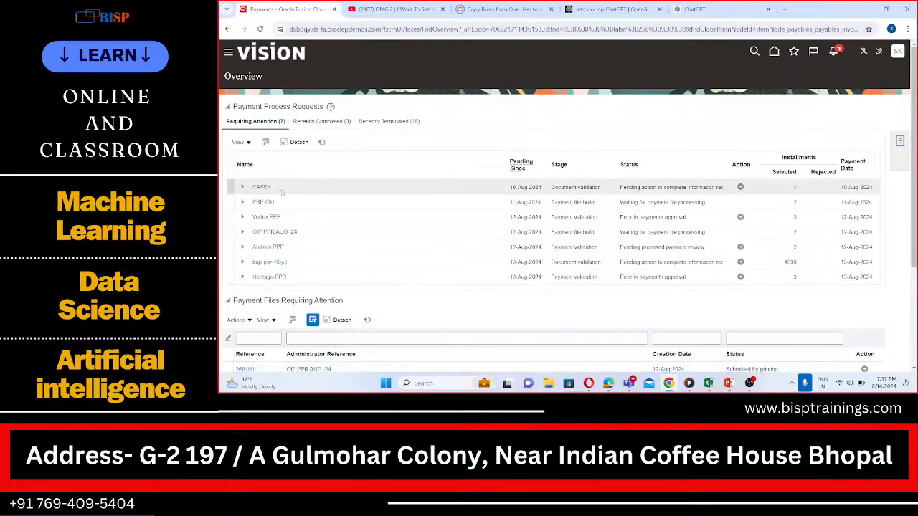
scroll(431, 215, down, 3)
scroll(439, 206, up, 3)
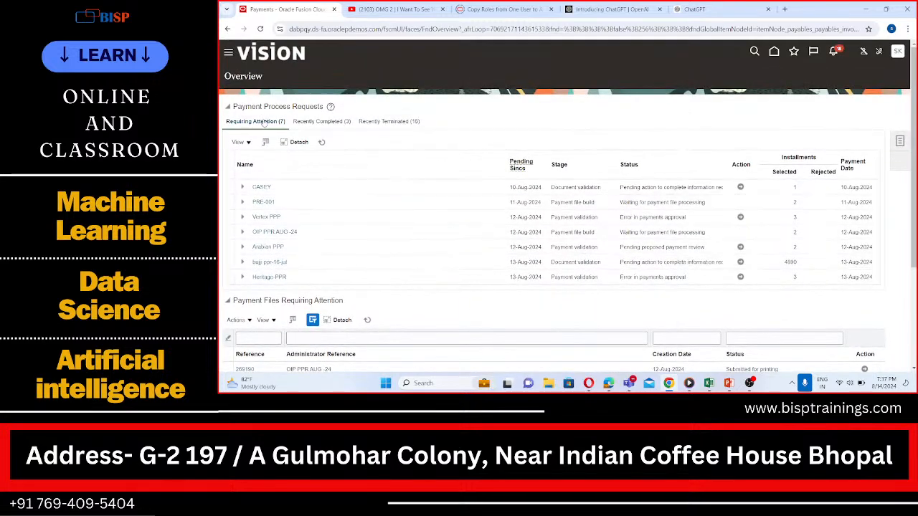
click(899, 141)
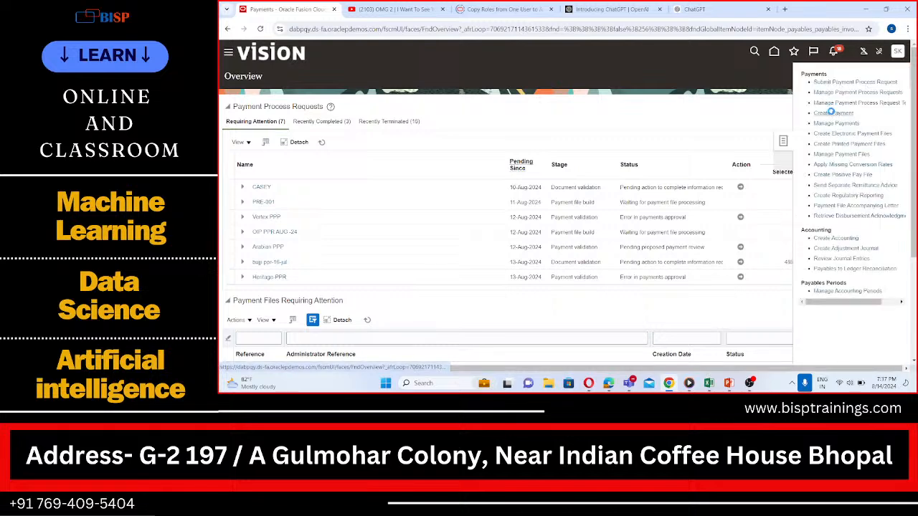
click(831, 113)
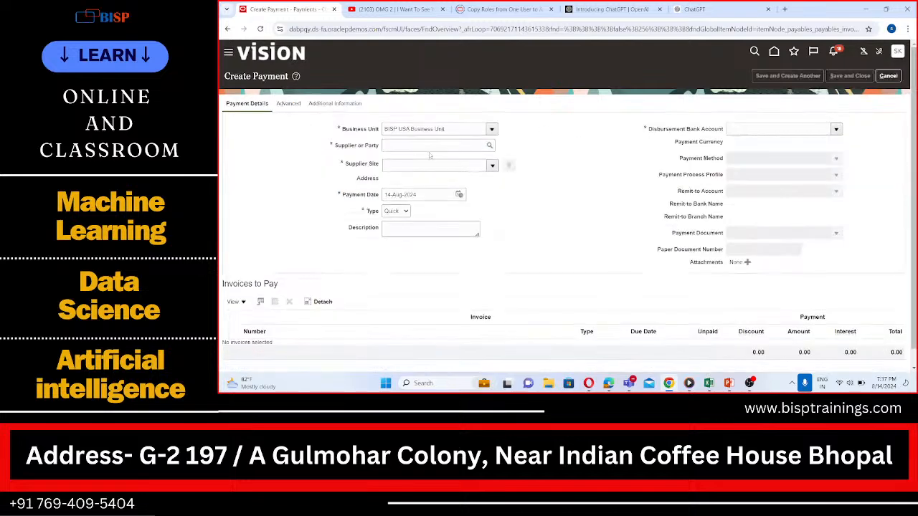
- Set the payment's supplier to BISP Supplier 1 and its disbursement bank account to BISP Corporate Account
click(425, 146)
text(BISP)
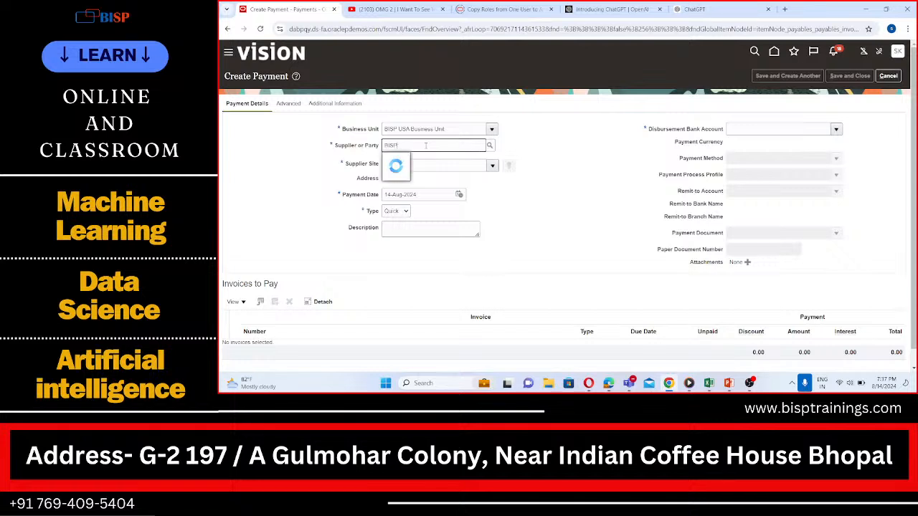
click(416, 163)
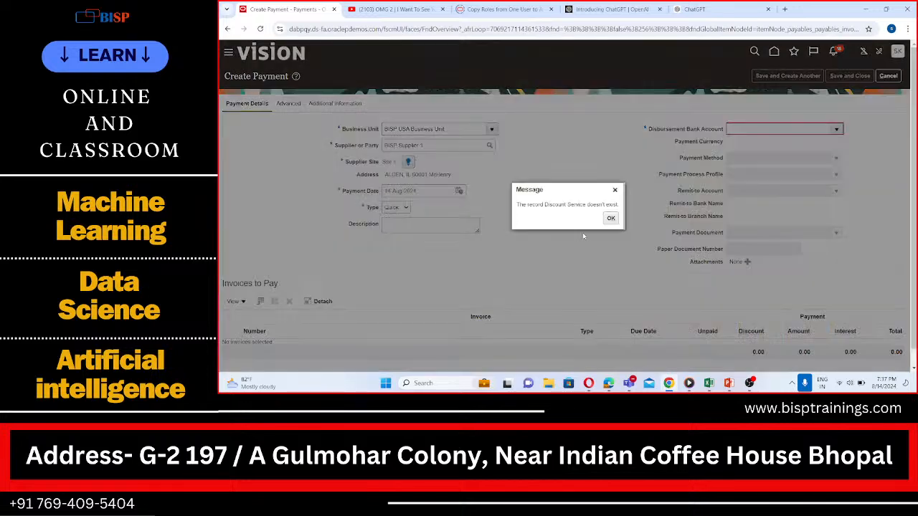
click(611, 219)
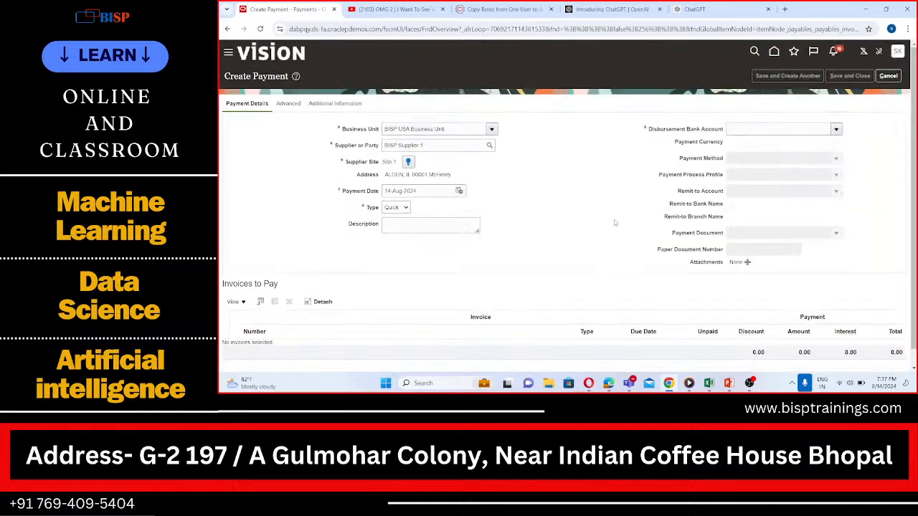
click(803, 129)
text(BISP)
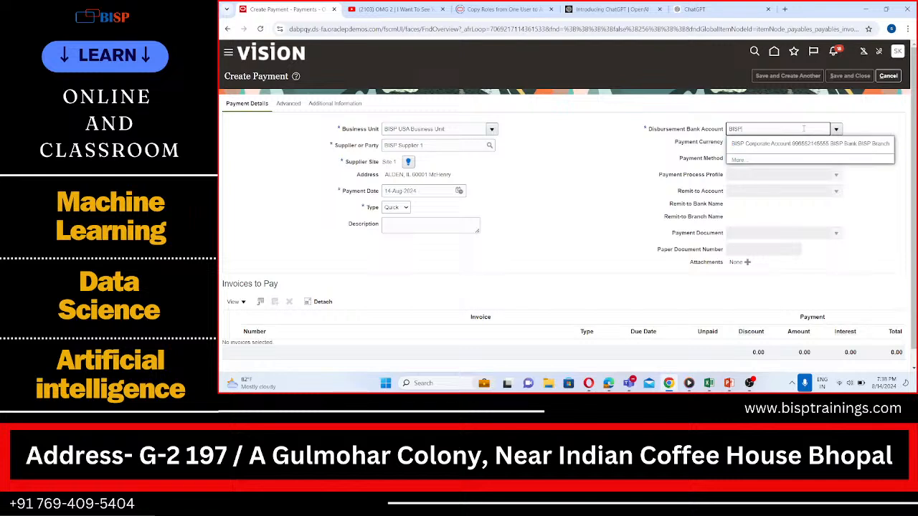
click(805, 141)
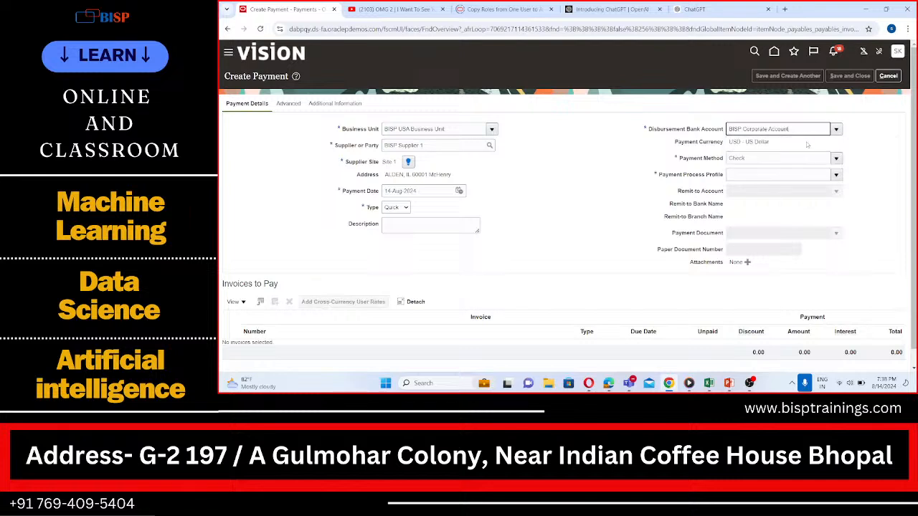
- Set the payment process profile to BISP Payment Process Profile and the payment document to BISP Check
click(756, 176)
text(BIS)
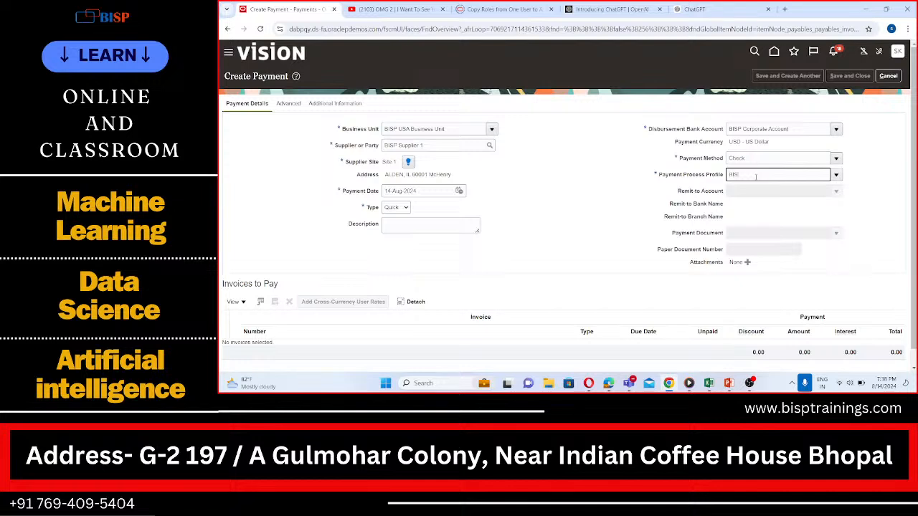
text(P)
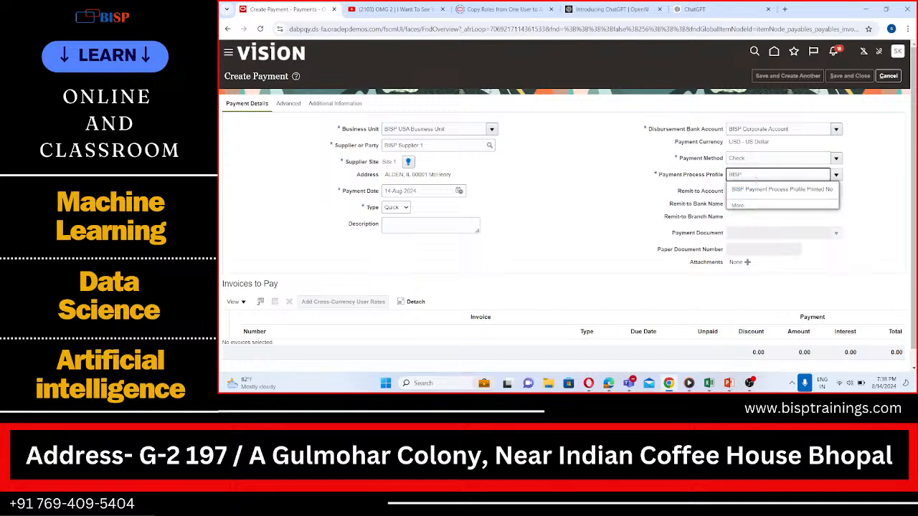
click(755, 190)
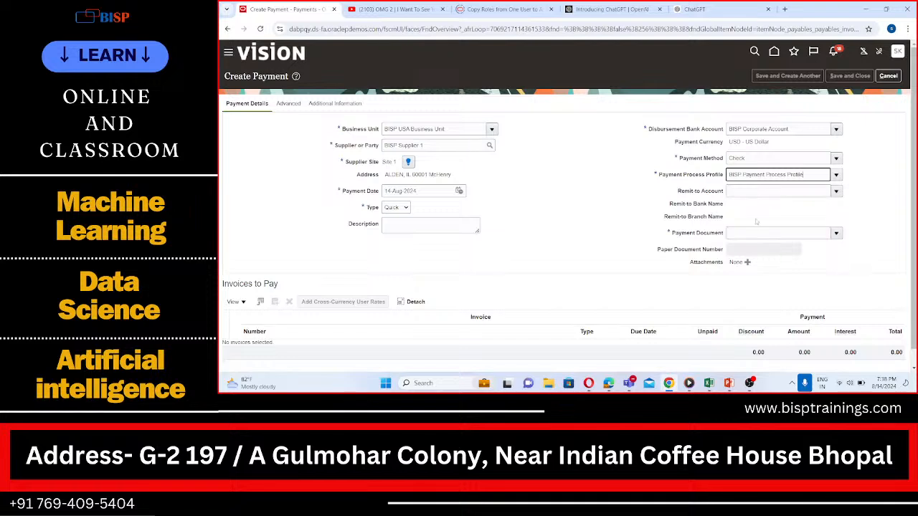
click(754, 232)
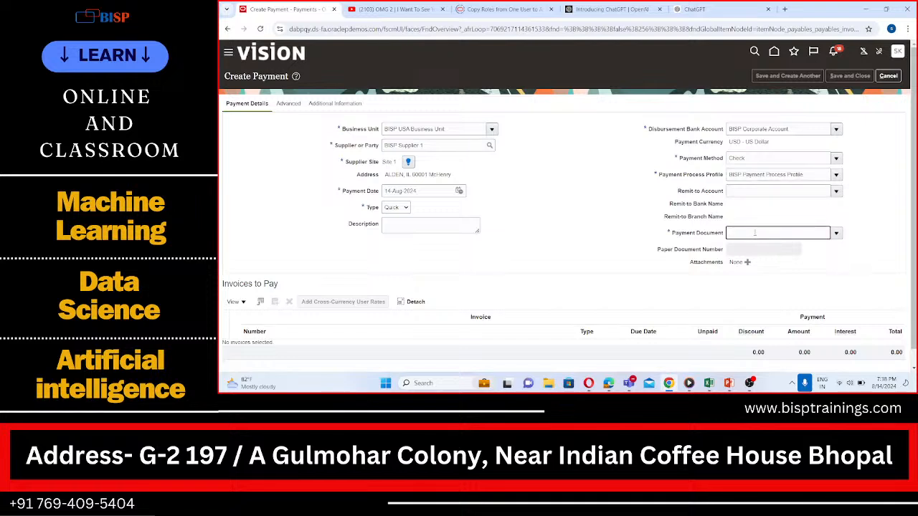
text(BISP)
click(748, 250)
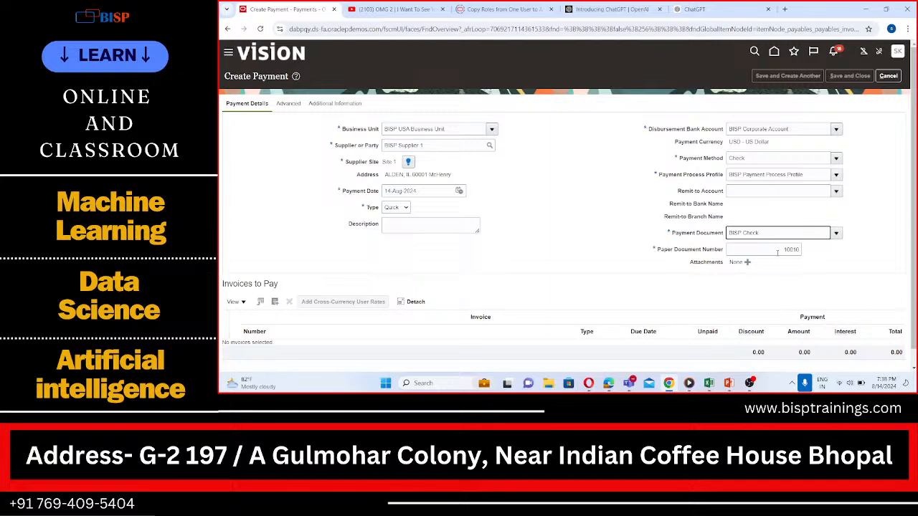
- Add standard invoice 9001, credit memo 9003 and debit memo 9002 to the invoices to pay and review the payment
scroll(502, 272, down, 1)
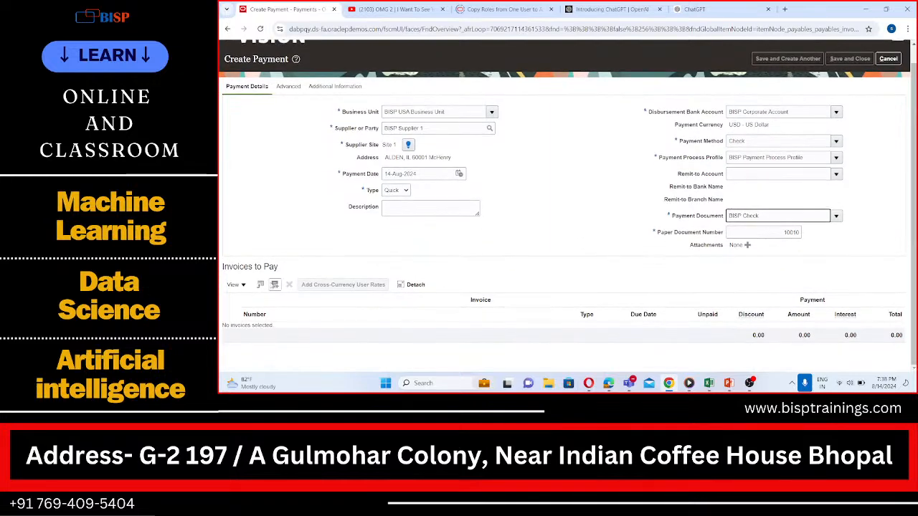
click(275, 286)
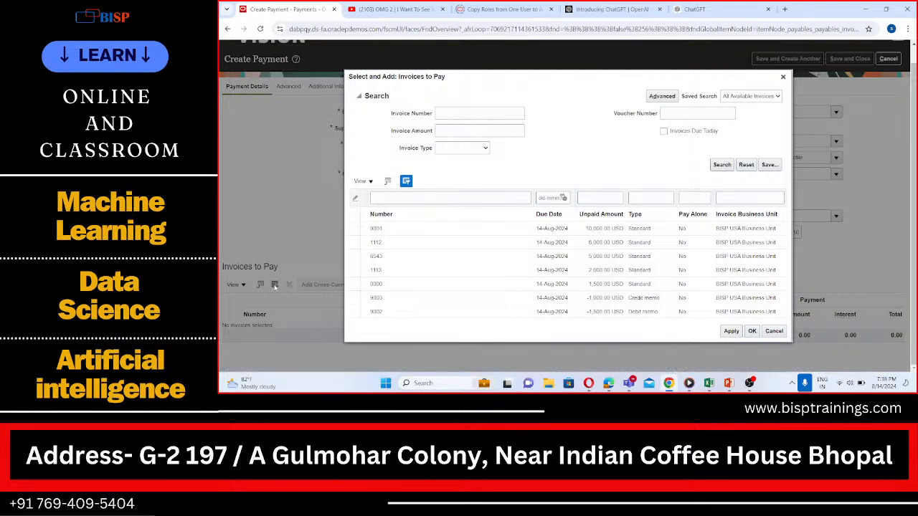
ctrl+click(395, 301)
ctrl+click(394, 314)
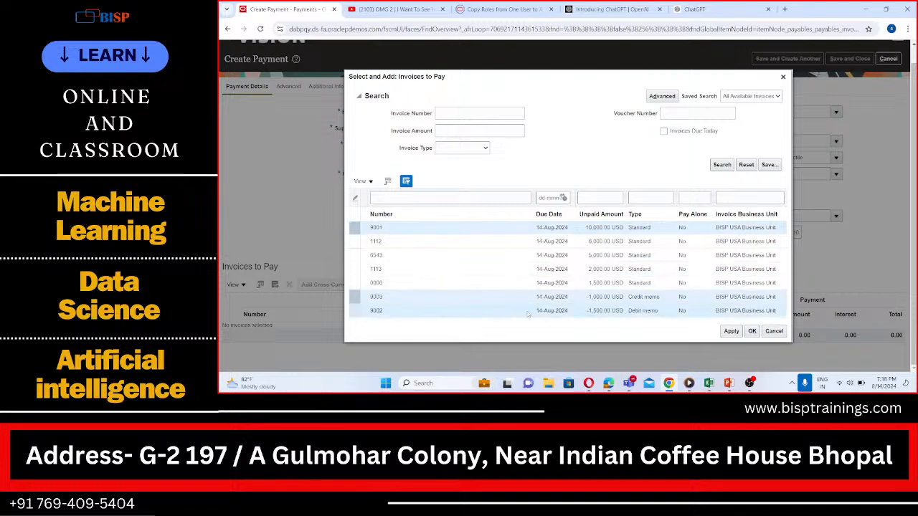
click(730, 331)
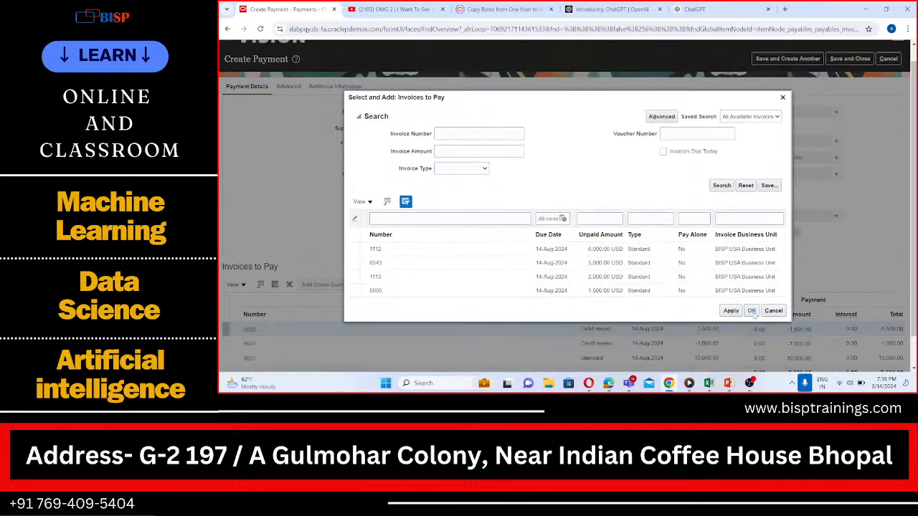
click(752, 313)
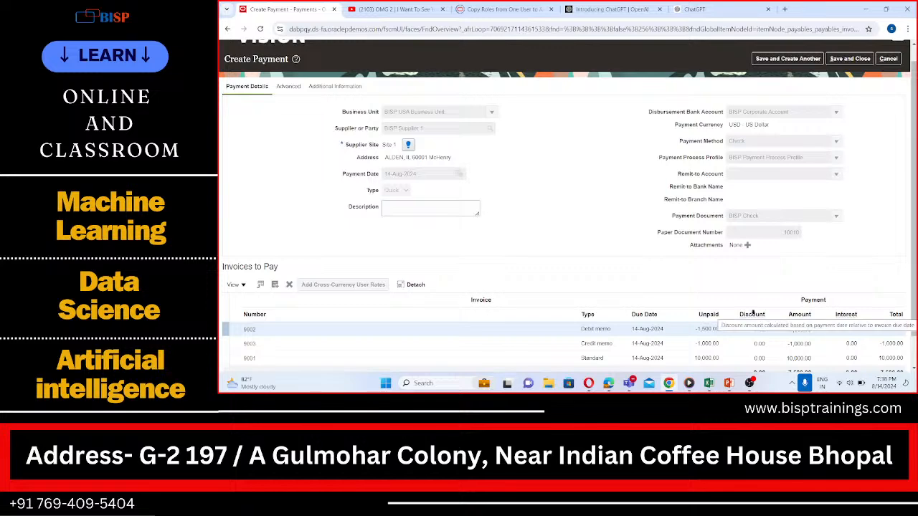
scroll(753, 312, down, 1)
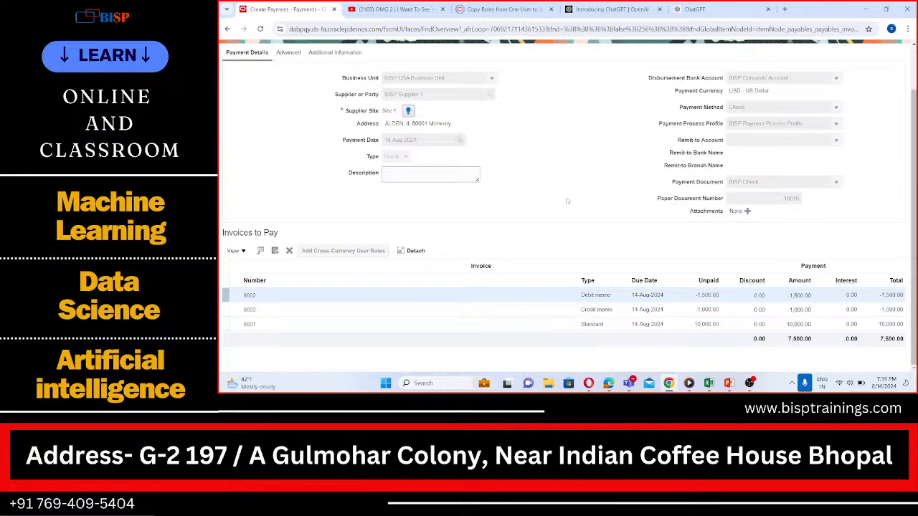
scroll(564, 203, up, 2)
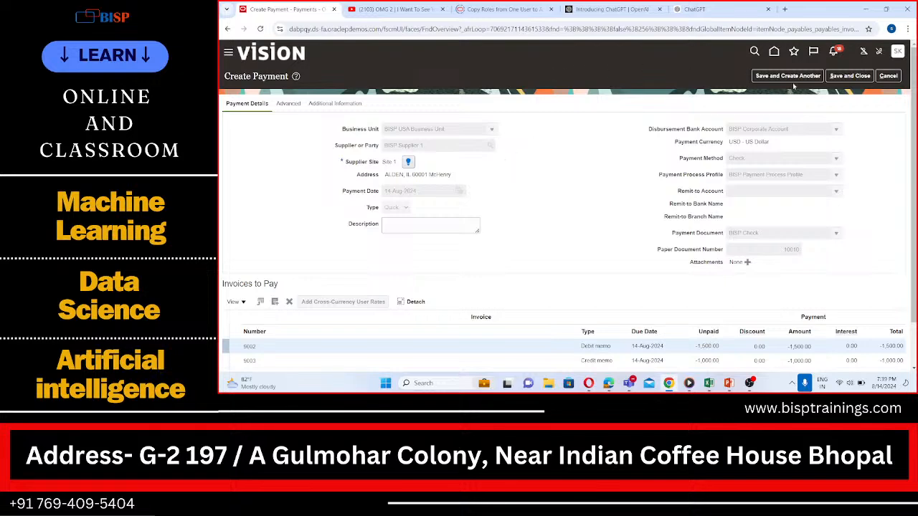
- Switch to Excel and enter the topic "Payment Process Templates and profile" in cell A298
click(708, 383)
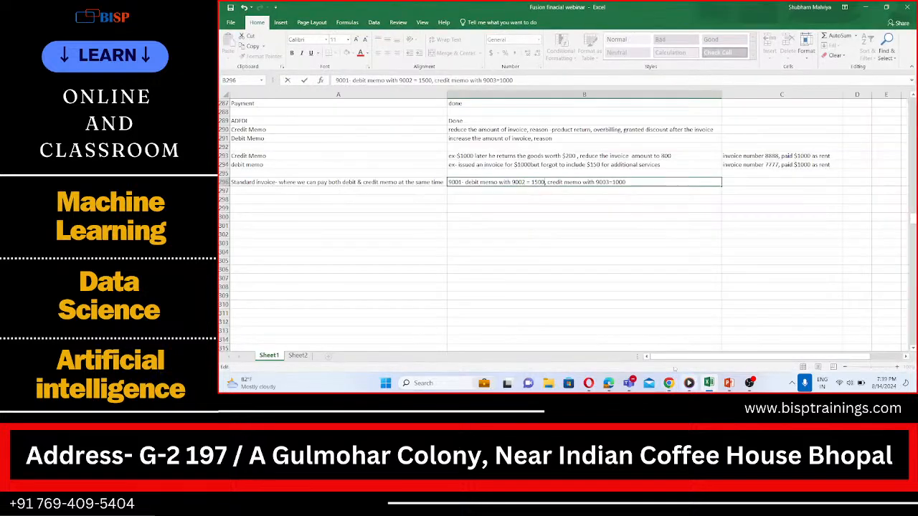
click(249, 204)
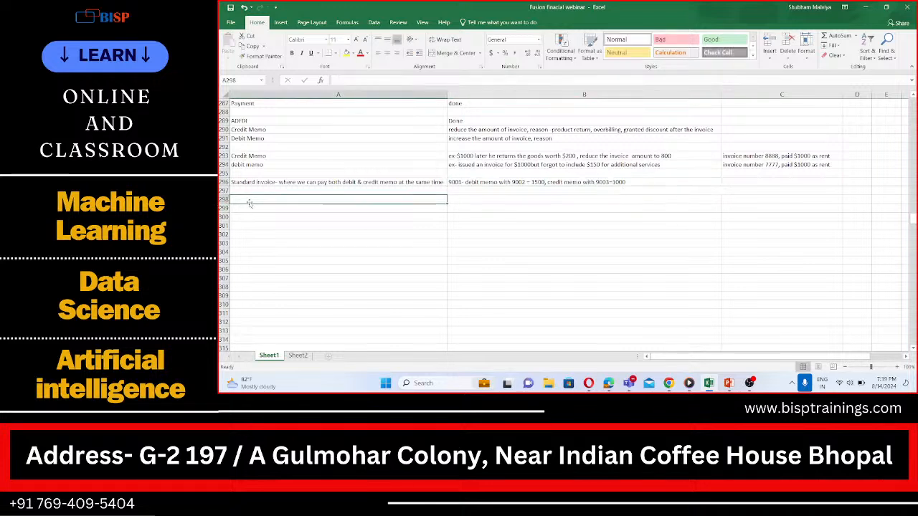
text(P)
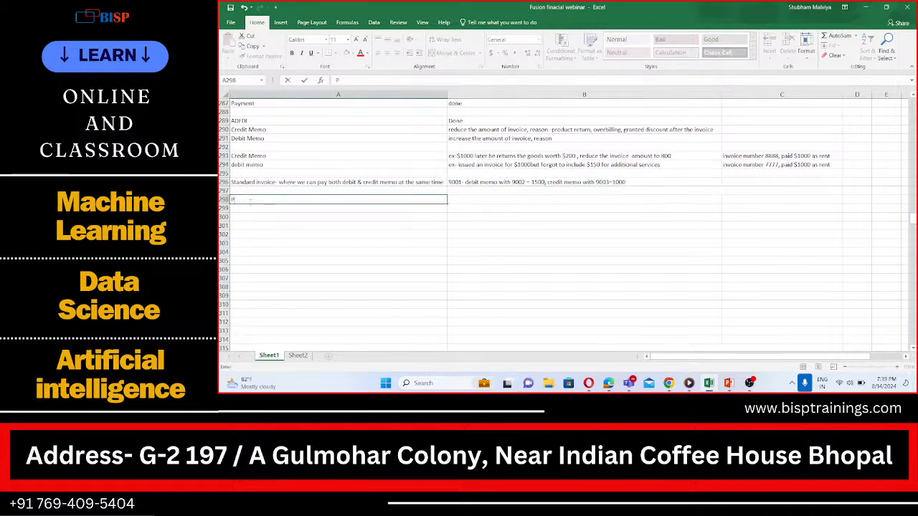
text(ayment Process Ten)
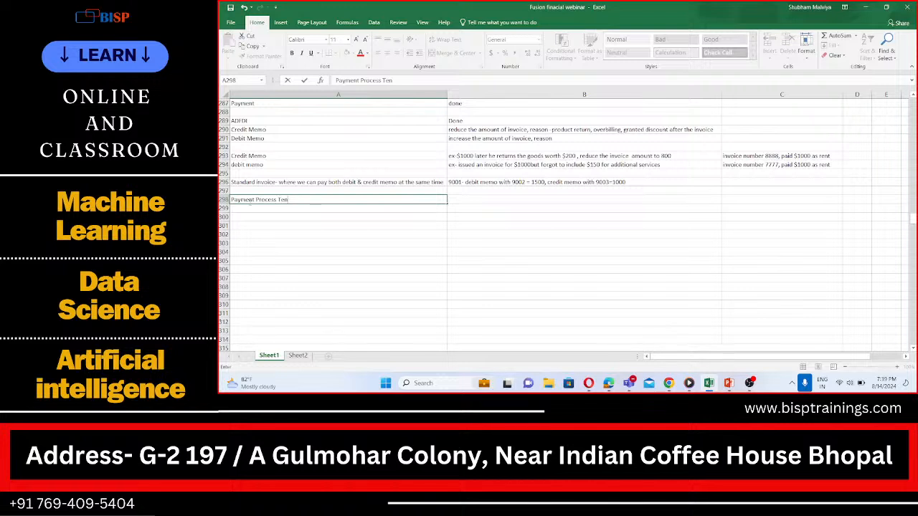
key(BackSpace)
text(mplatesd)
key(BackSpace)
text(anf)
key(BackSpace)
text(d profile)
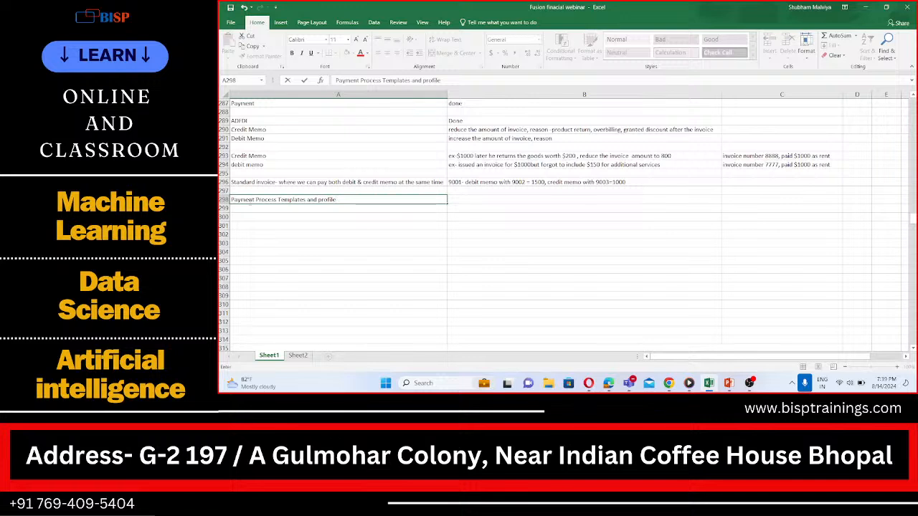